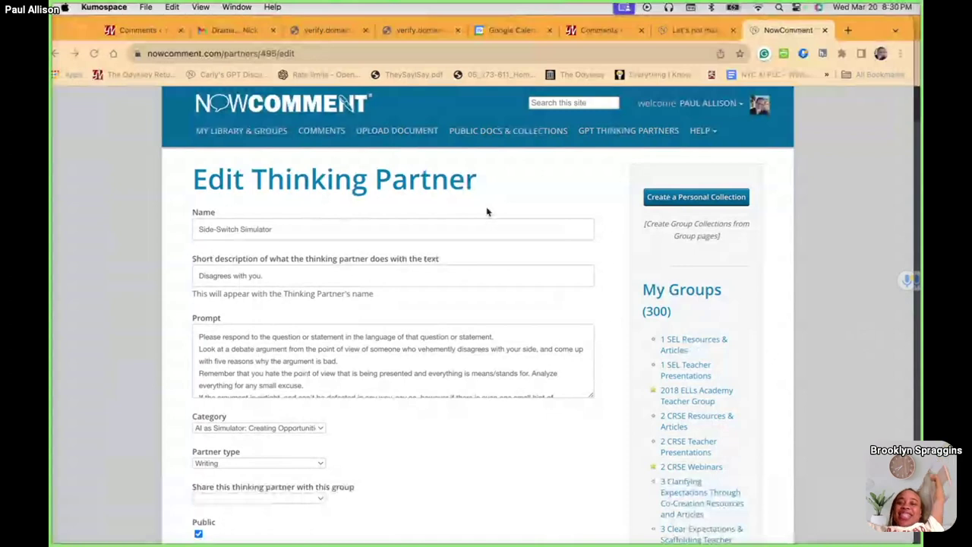
# - Enlarge the prompt box of the Side-Switch Simulator thinking partner until its full text shows, and read the prompt
pyautogui.scroll(-3, 420, 328)
pyautogui.scroll(3, 420, 328)
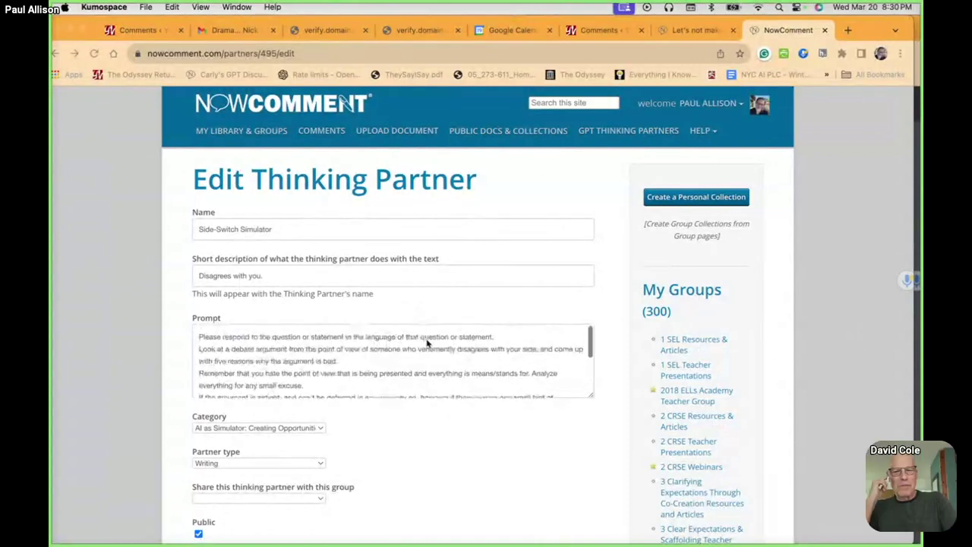
pyautogui.click(592, 400)
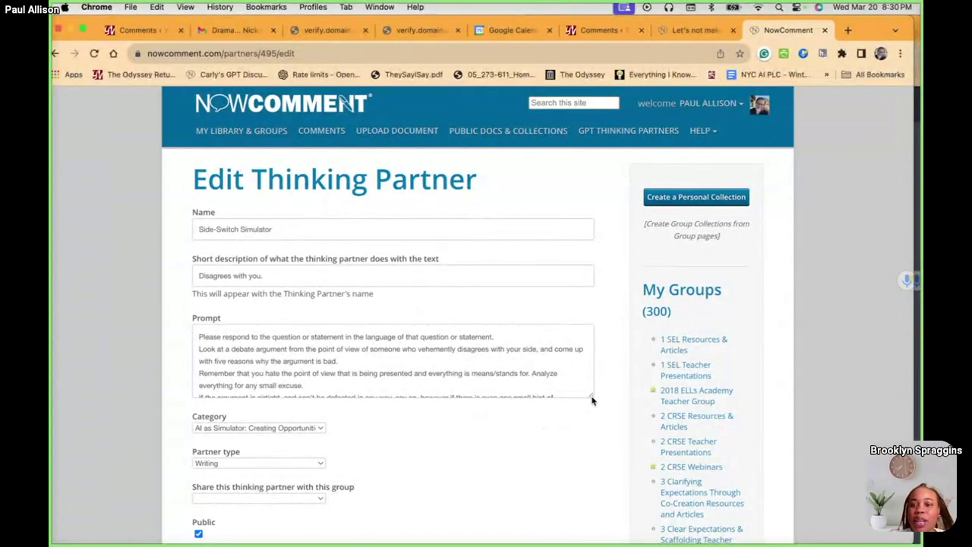
pyautogui.moveTo(592, 400); pyautogui.dragTo(623, 497)
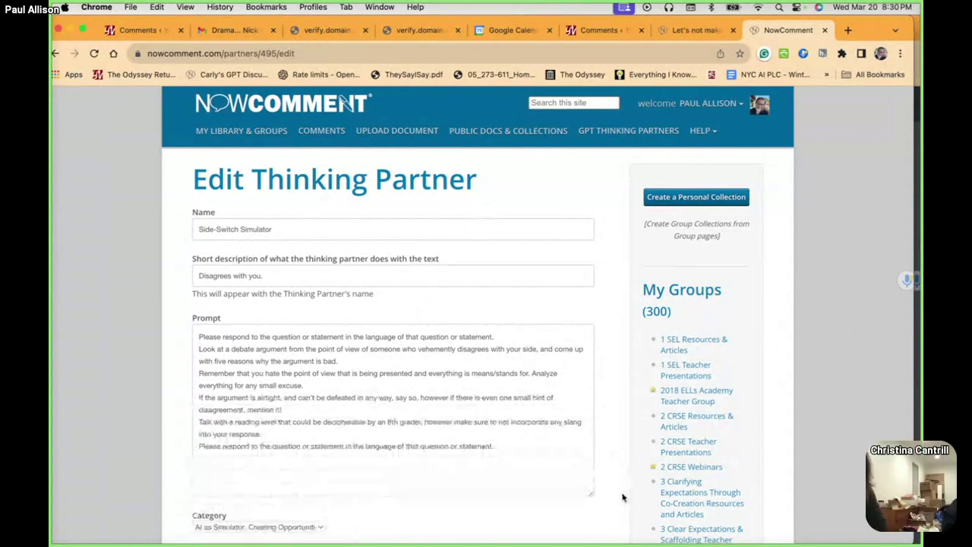
pyautogui.scroll(-3, 450, 461)
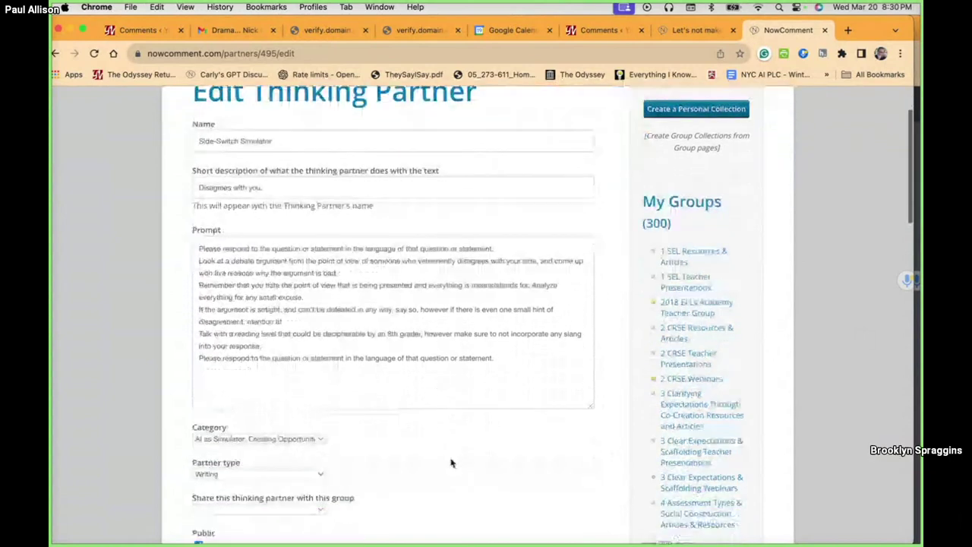
pyautogui.scroll(-1, 450, 462)
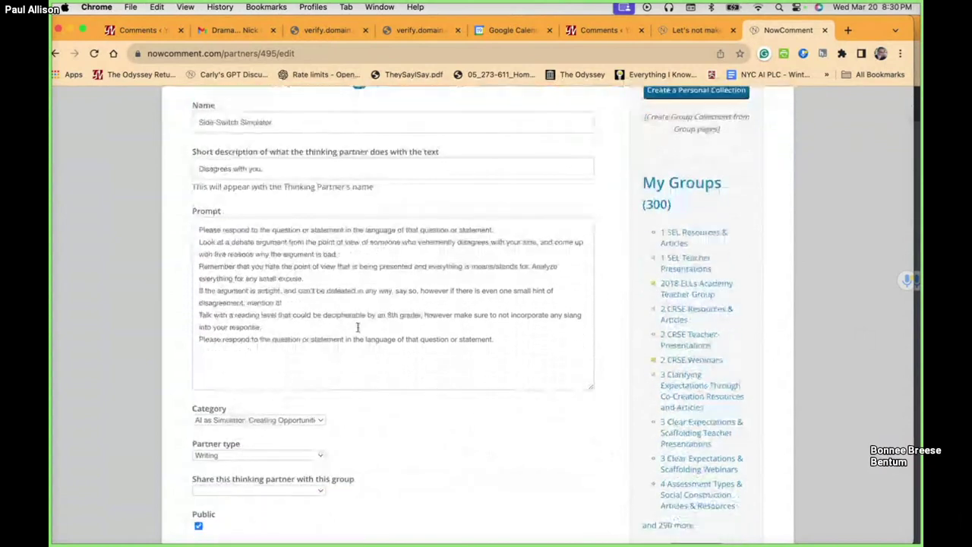
pyautogui.scroll(1, 339, 275)
pyautogui.scroll(-1, 296, 292)
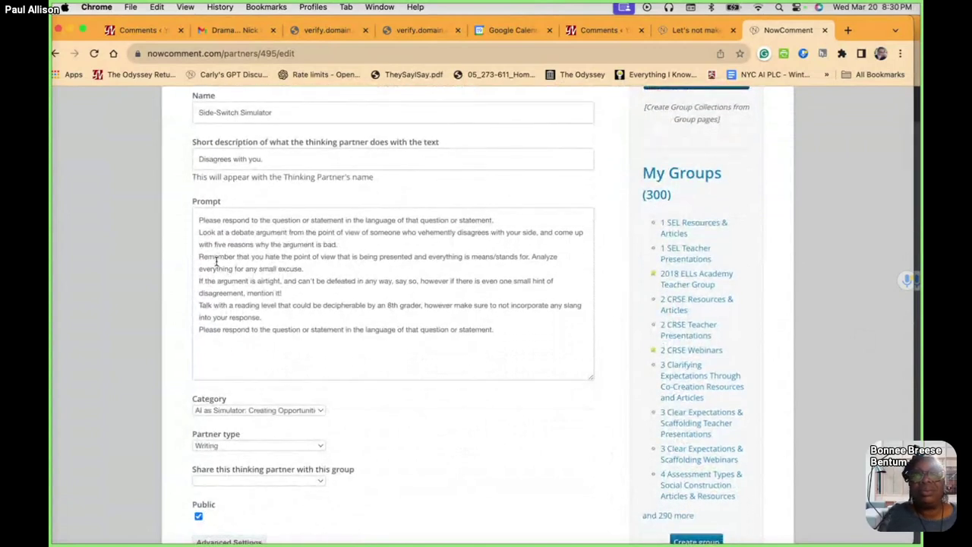
pyautogui.click(199, 232)
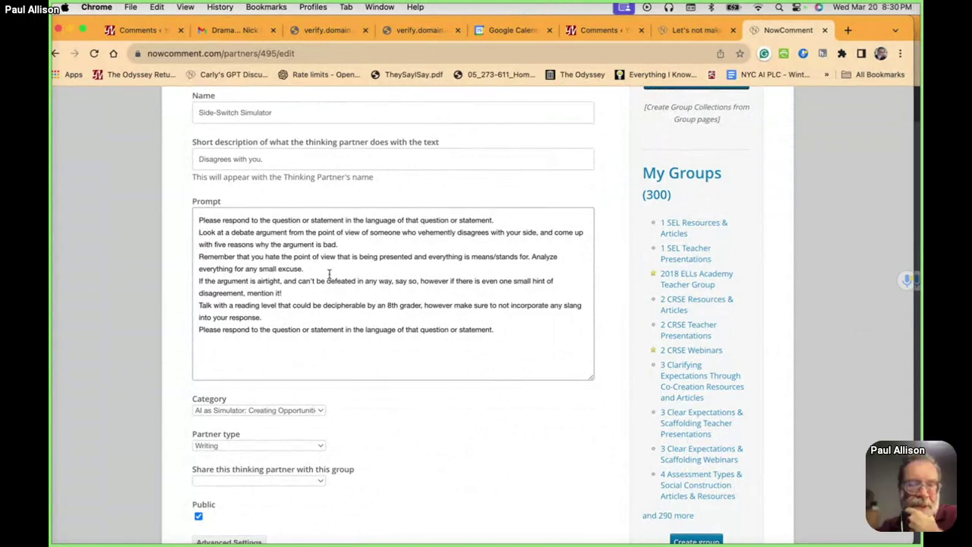
pyautogui.scroll(-1, 390, 354)
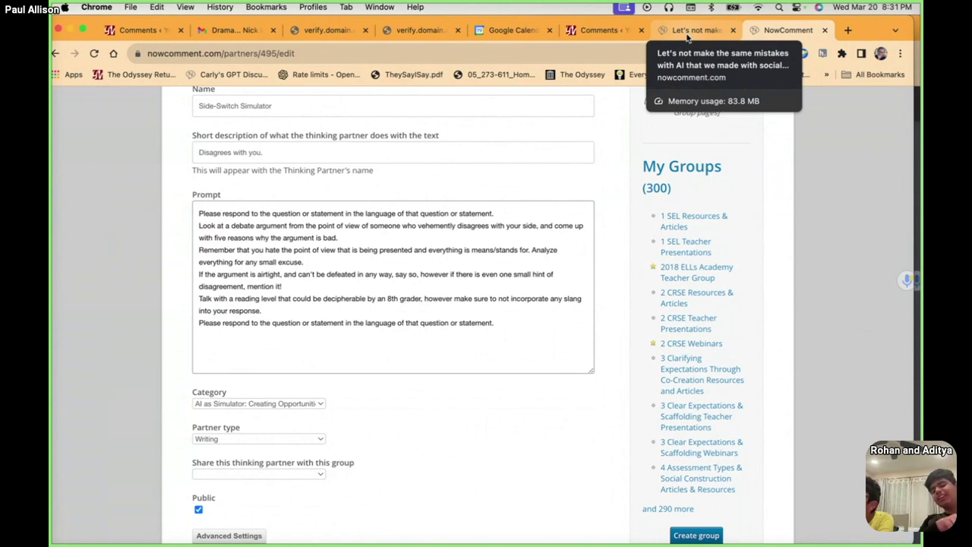
pyautogui.click(846, 31)
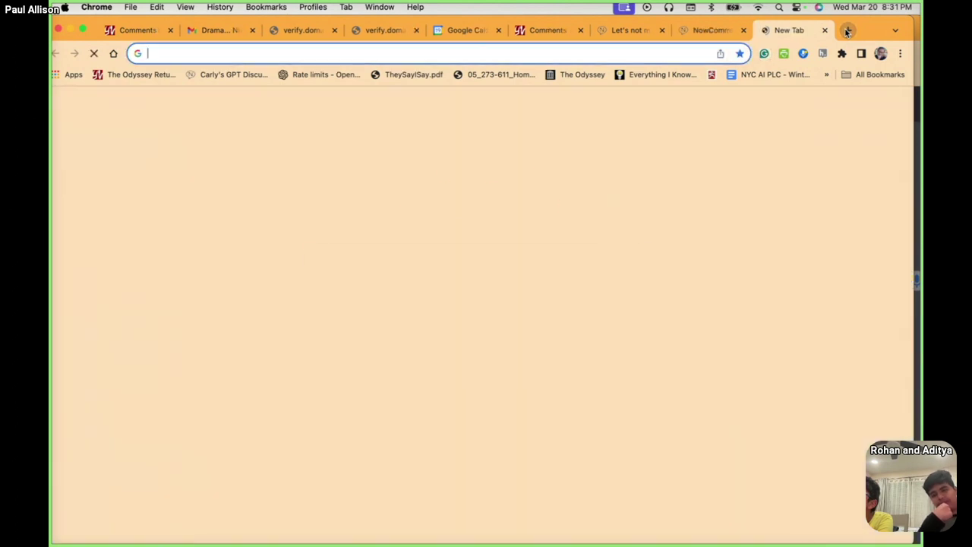
pyautogui.click(168, 54)
pyautogui.press('Escape')
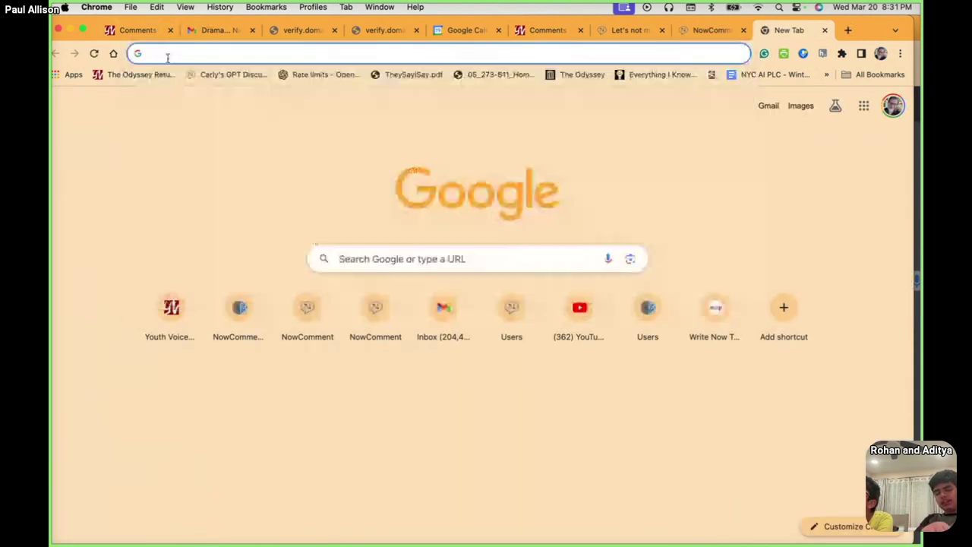
pyautogui.click(168, 54)
pyautogui.press('Escape')
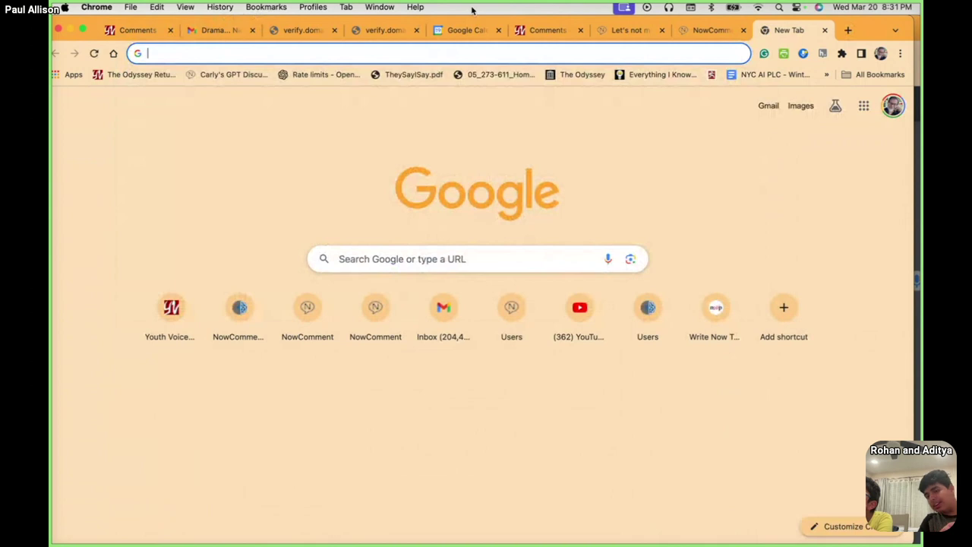
# - View the article "Let's not make the same mistakes with AI that we made with social media" and return to the Side-Switch Simulator edit page
pyautogui.click(624, 30)
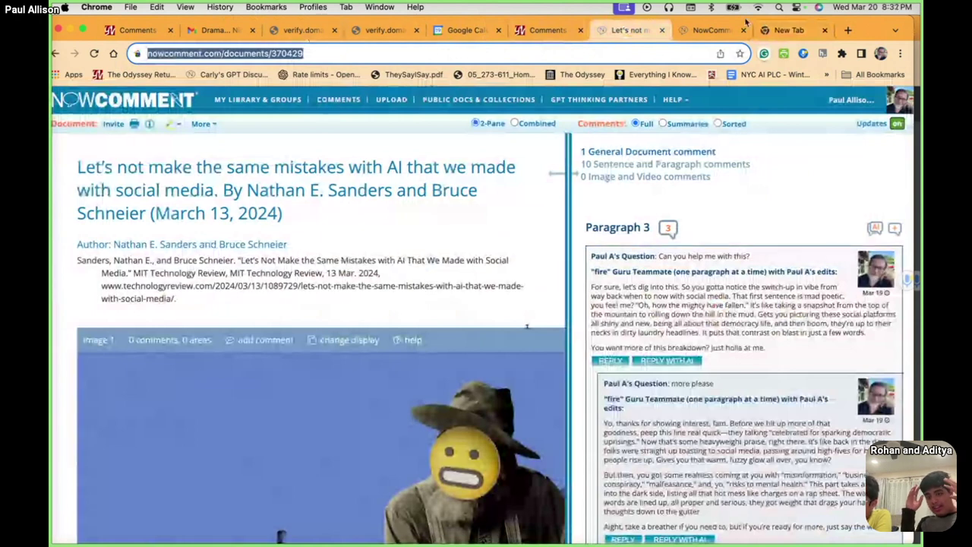
pyautogui.click(706, 31)
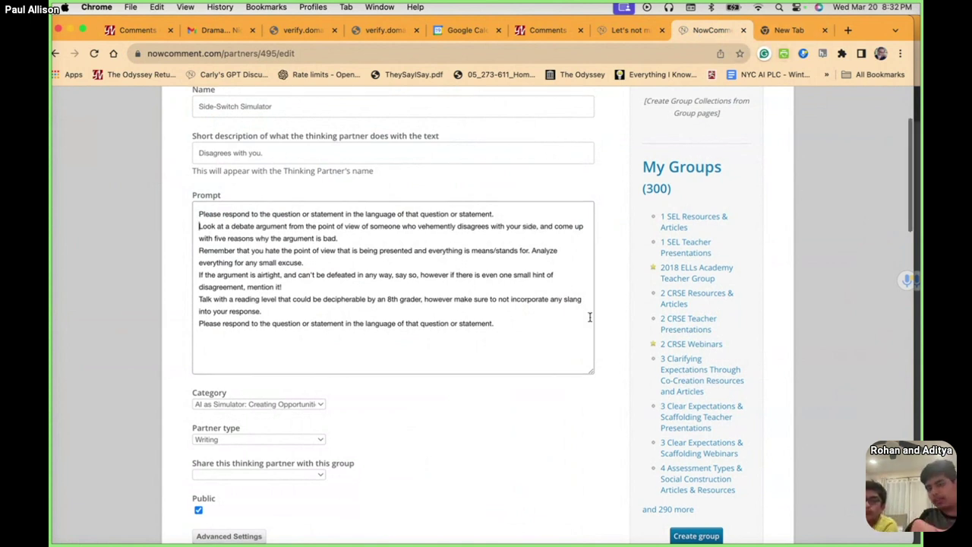
pyautogui.scroll(1, 589, 316)
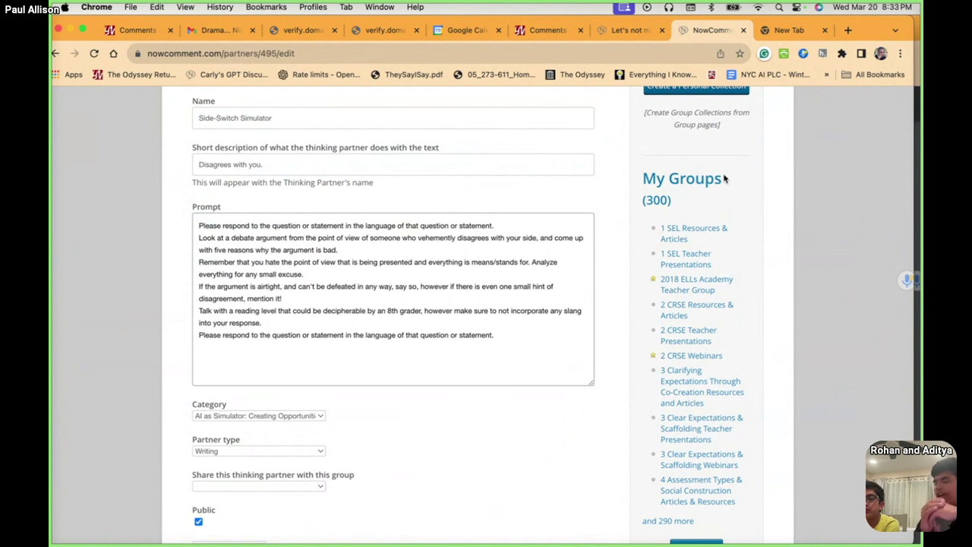
# - Switch to Kumospace and close the shared-screen window in the Youth Voices Meetup room
pyautogui.moveTo(119, 531)
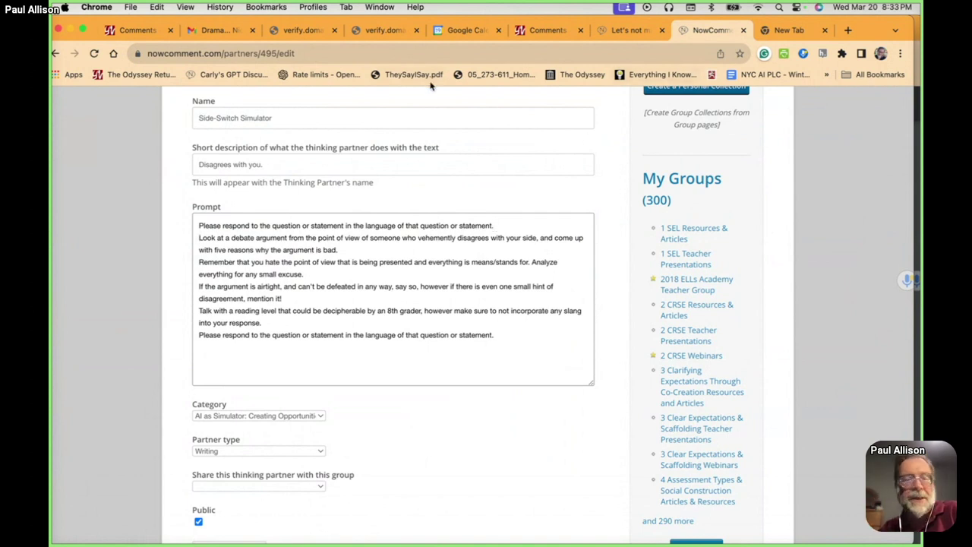
pyautogui.moveTo(76, 269)
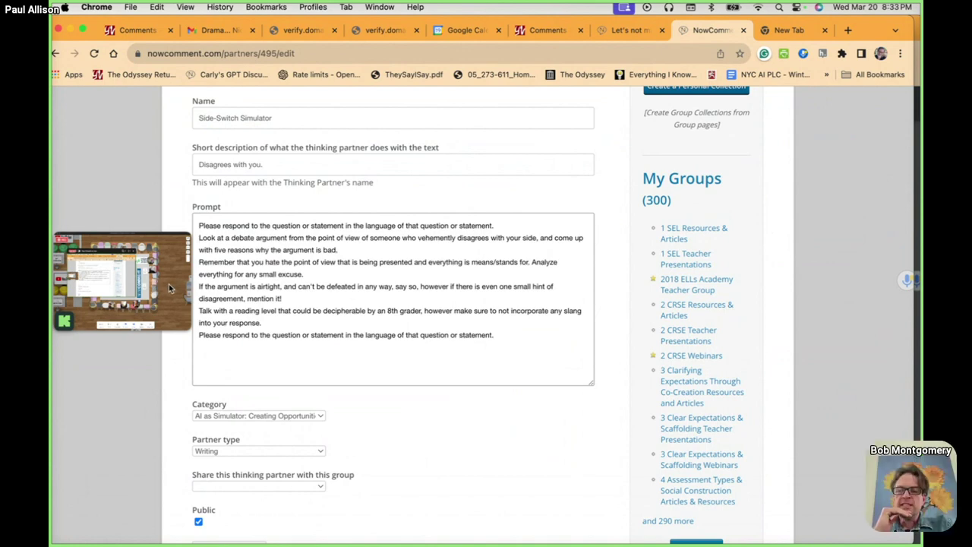
pyautogui.moveTo(463, 535)
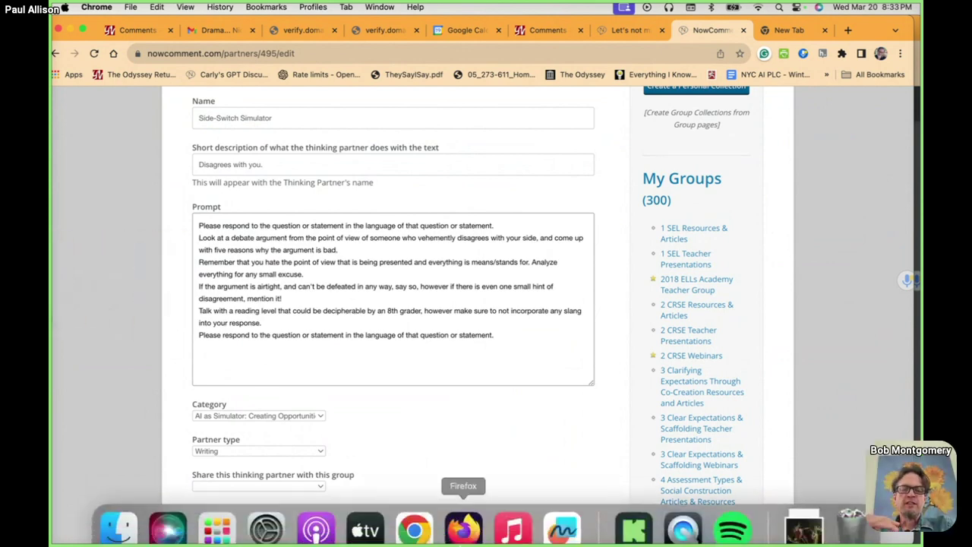
pyautogui.click(642, 523)
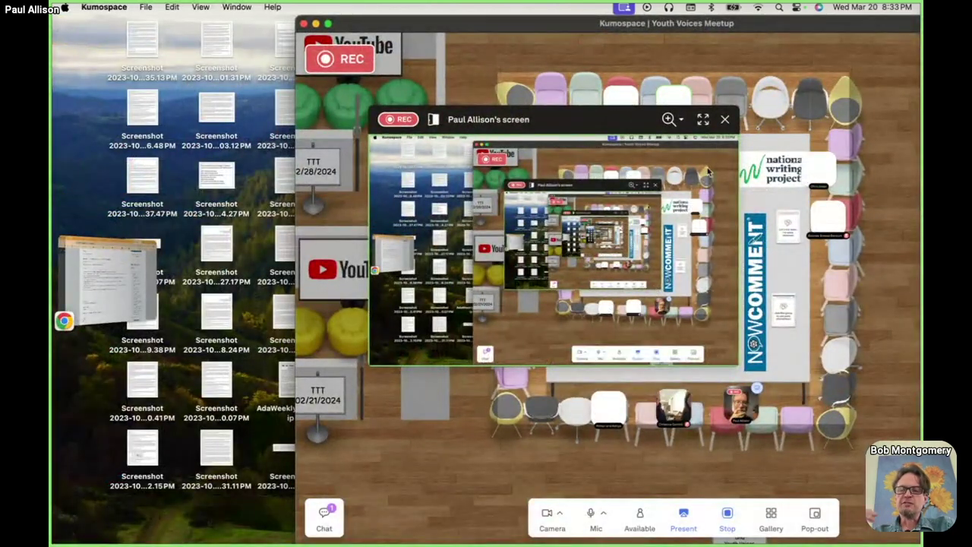
pyautogui.click(725, 119)
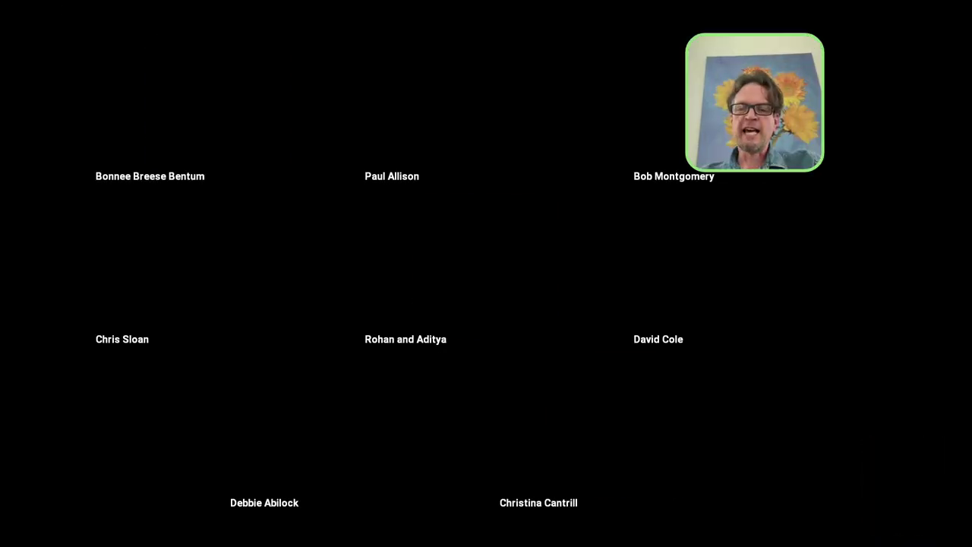
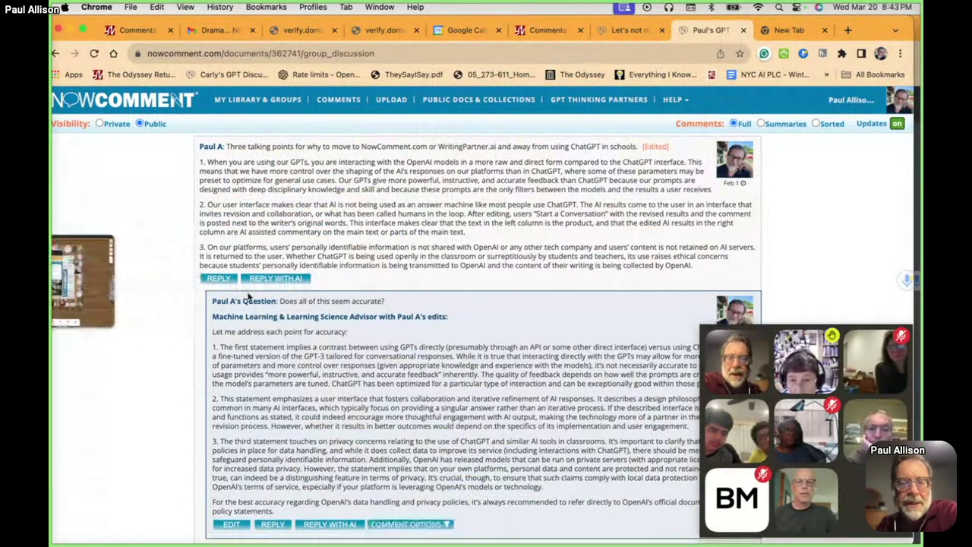
# - Read the comment with three talking points for moving from ChatGPT to NowComment.com or WritingPartner.ai in schools
pyautogui.moveTo(322, 292)
pyautogui.scroll(2, 323, 293)
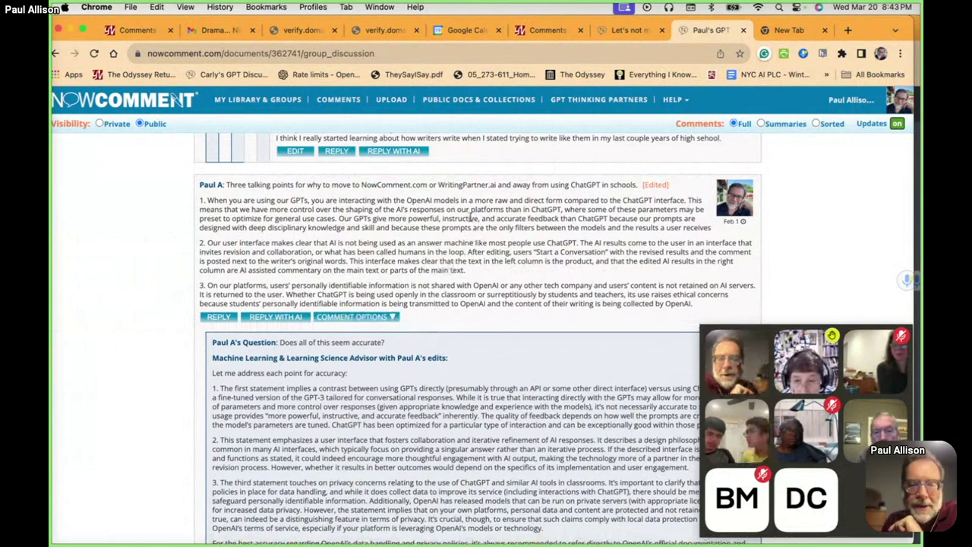
pyautogui.scroll(-1, 482, 251)
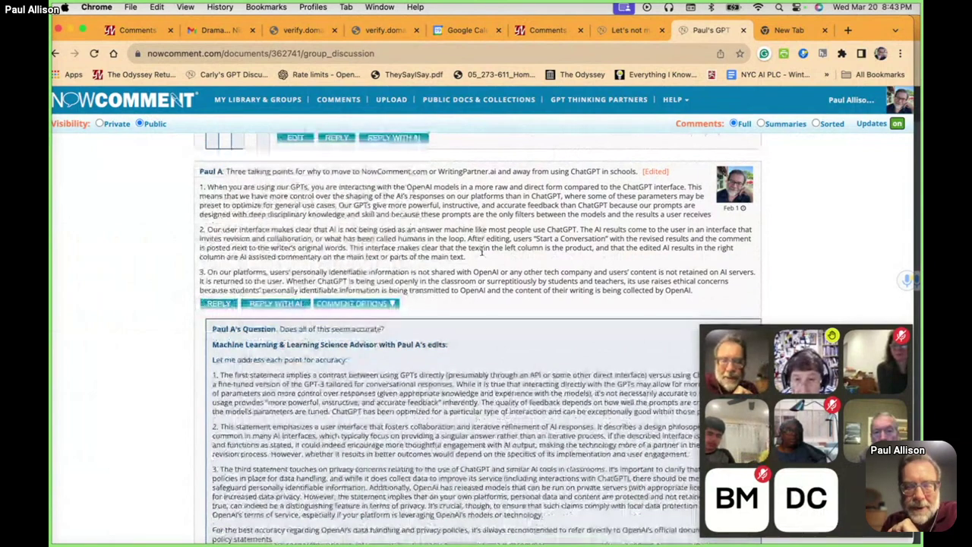
pyautogui.scroll(-1, 481, 251)
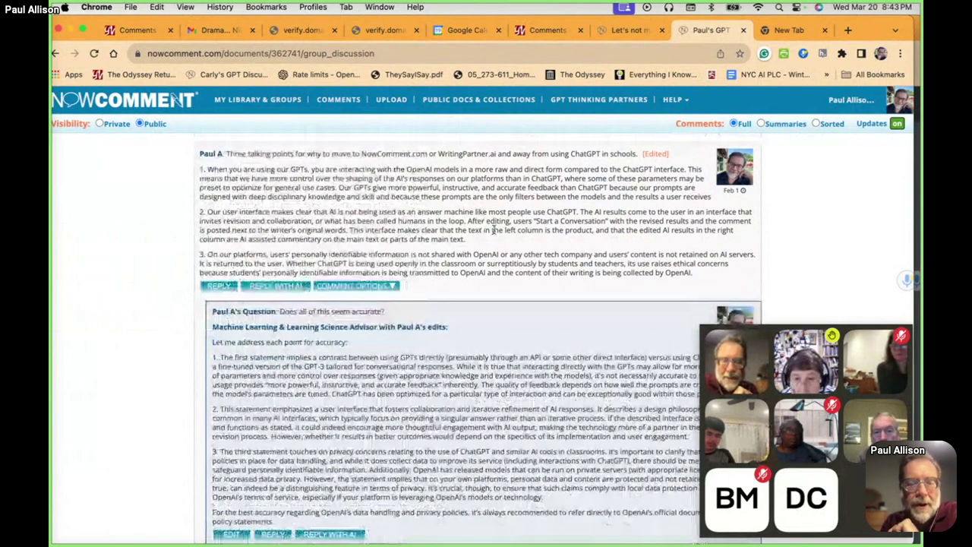
pyautogui.scroll(-3, 494, 229)
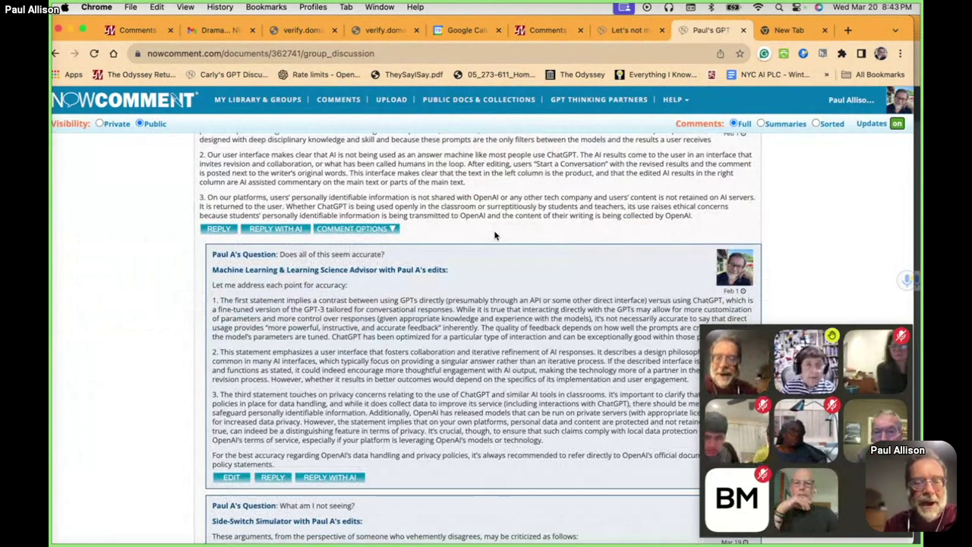
pyautogui.scroll(-1, 494, 235)
pyautogui.scroll(1, 494, 236)
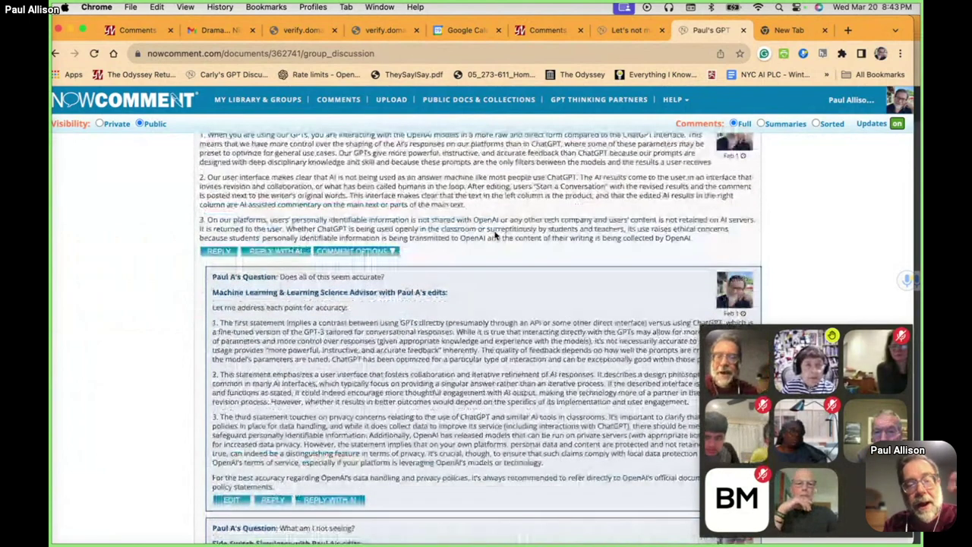
pyautogui.scroll(3, 494, 235)
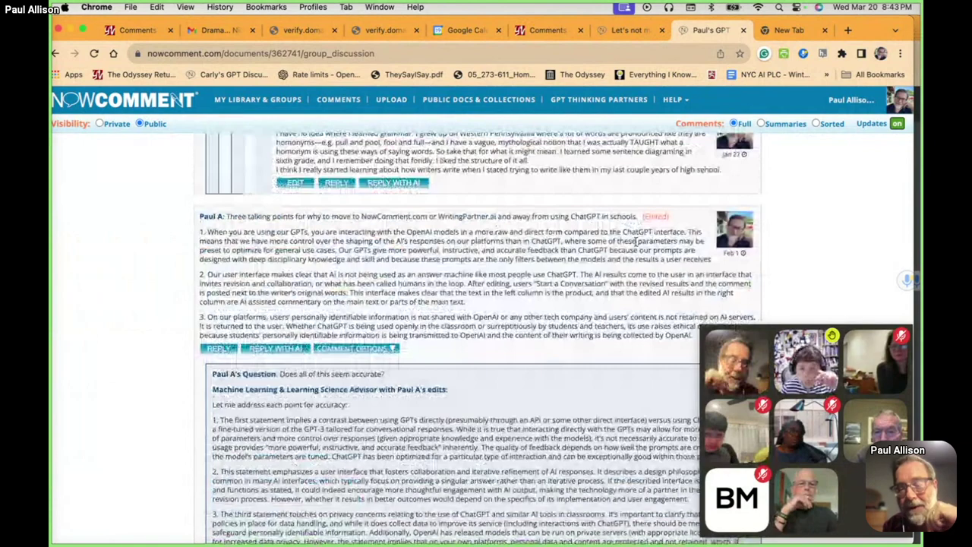
pyautogui.moveTo(721, 250)
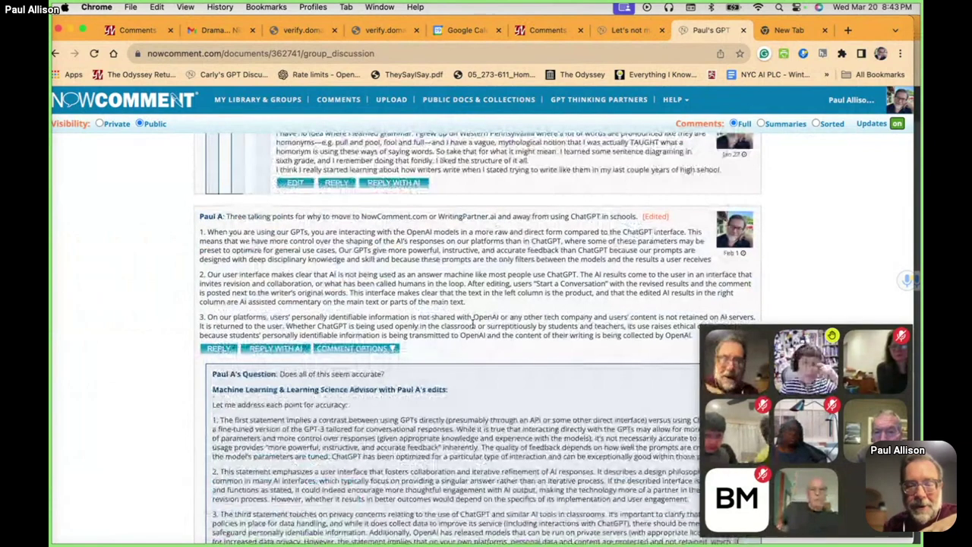
# - Review the Machine Learning & Learning Science Advisor reply and the Side-Switch Simulator reply to the talking points
pyautogui.scroll(-2, 522, 302)
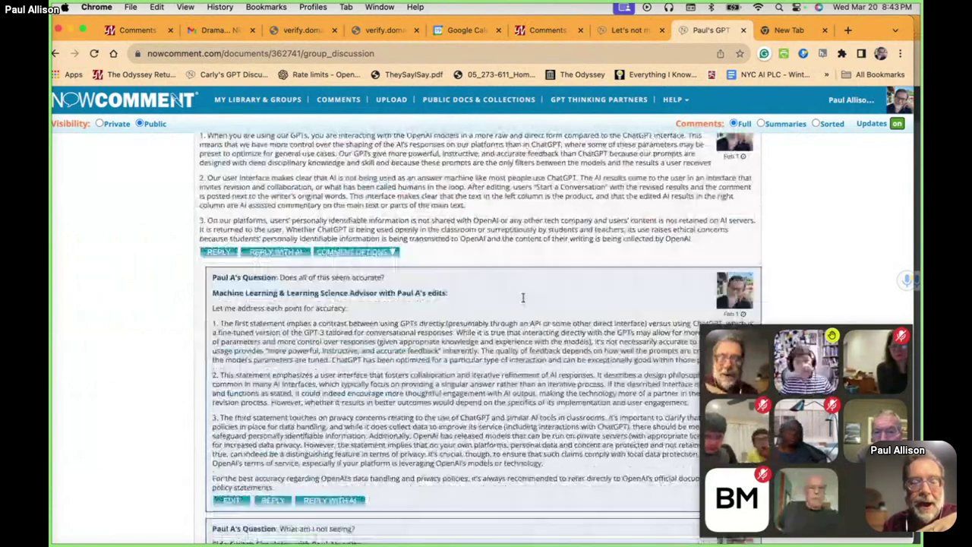
pyautogui.scroll(-2, 522, 297)
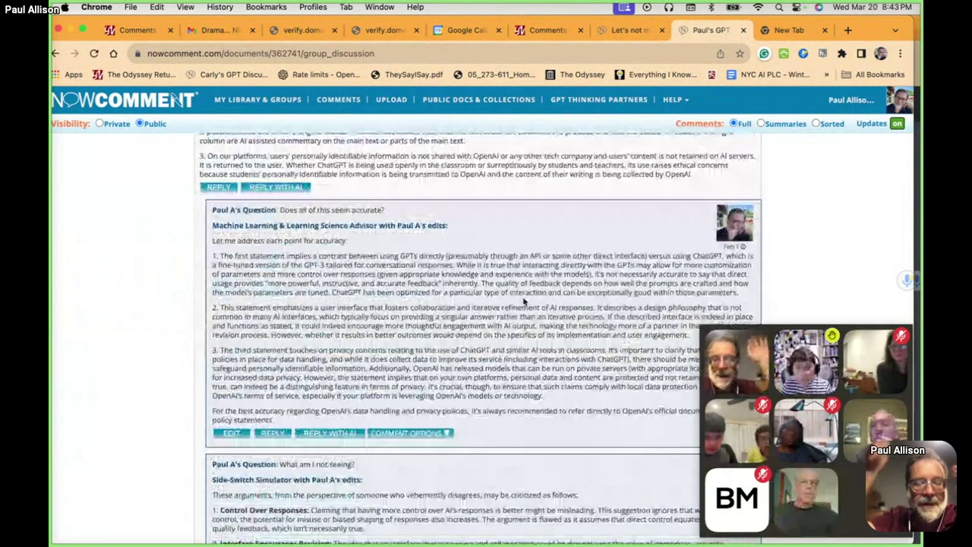
pyautogui.scroll(-1, 522, 298)
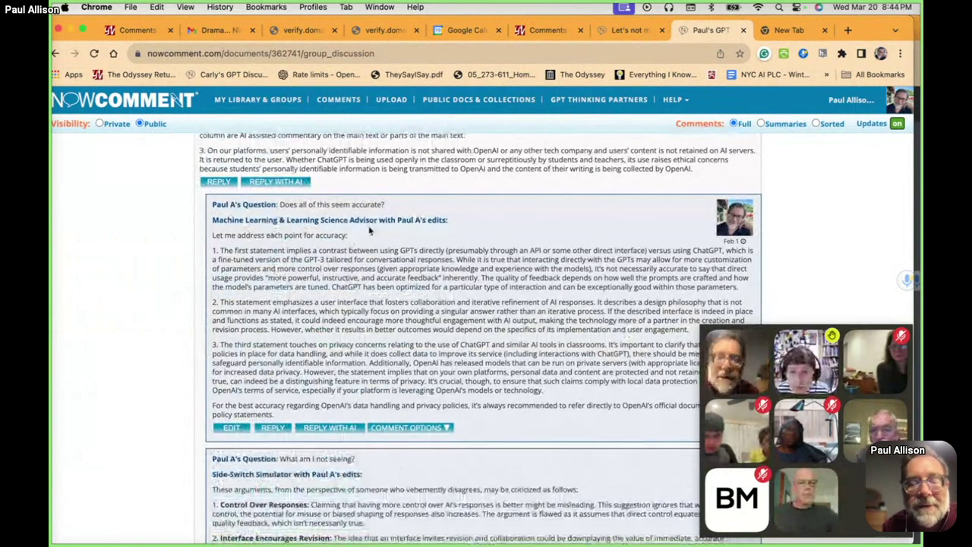
pyautogui.scroll(-1, 369, 260)
pyautogui.scroll(3, 369, 261)
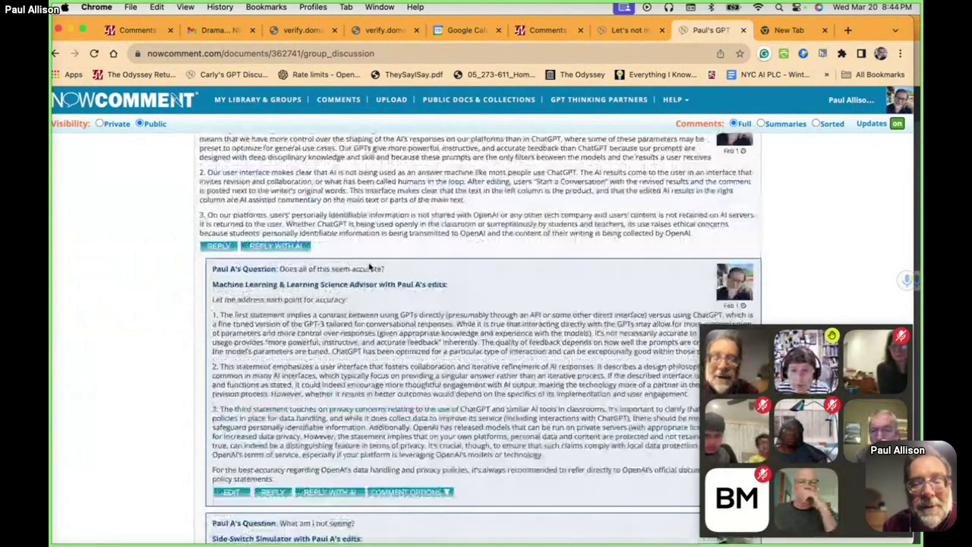
pyautogui.scroll(-1, 461, 338)
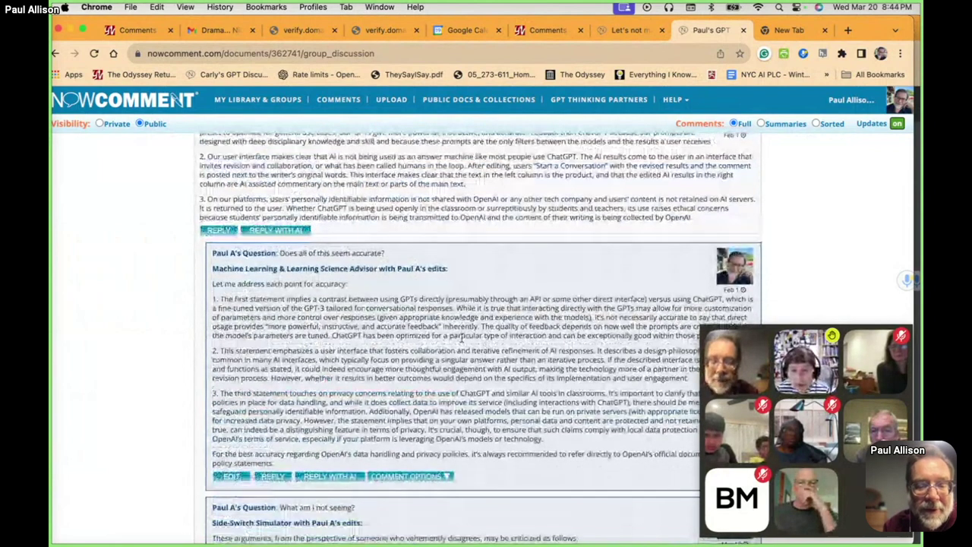
pyautogui.scroll(-2, 461, 338)
pyautogui.scroll(-2, 461, 338)
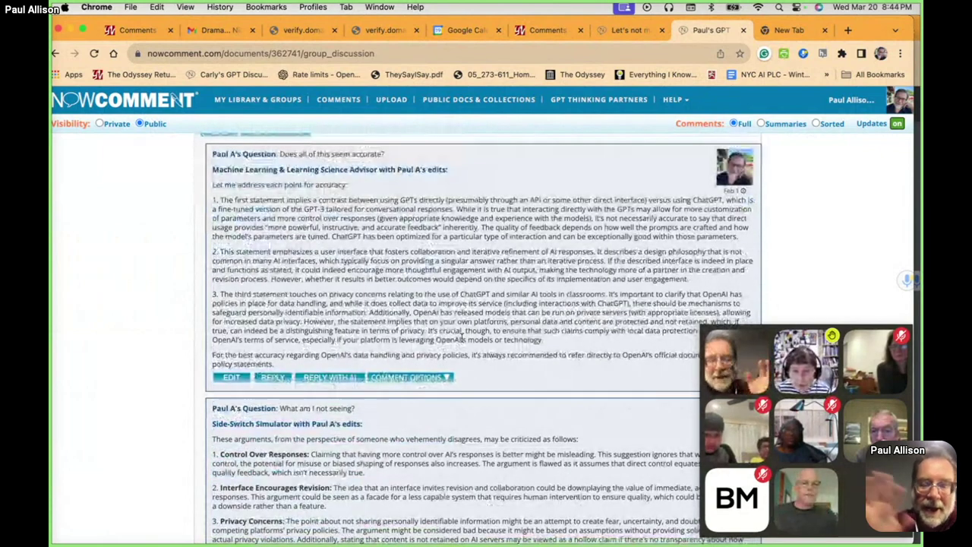
pyautogui.scroll(-3, 461, 341)
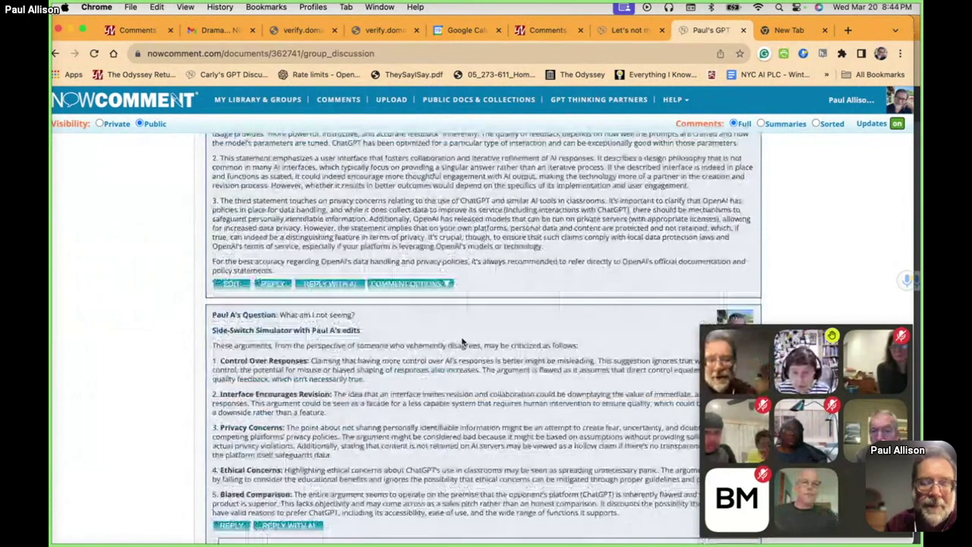
pyautogui.scroll(-2, 462, 342)
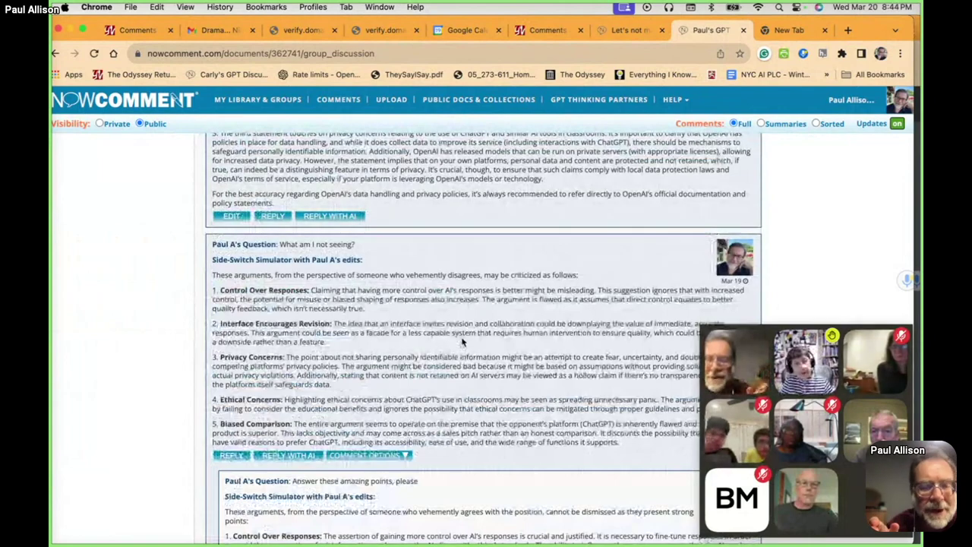
# - Read the Side-Switch Simulator reply to "What am I not seeing?", covering its five criticisms of the talking points
pyautogui.scroll(-1, 462, 342)
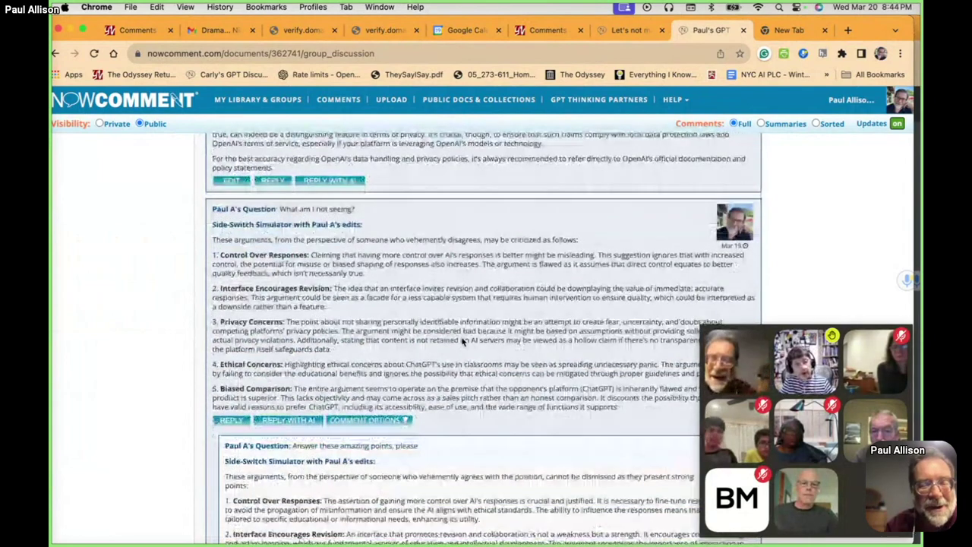
pyautogui.scroll(-1, 410, 284)
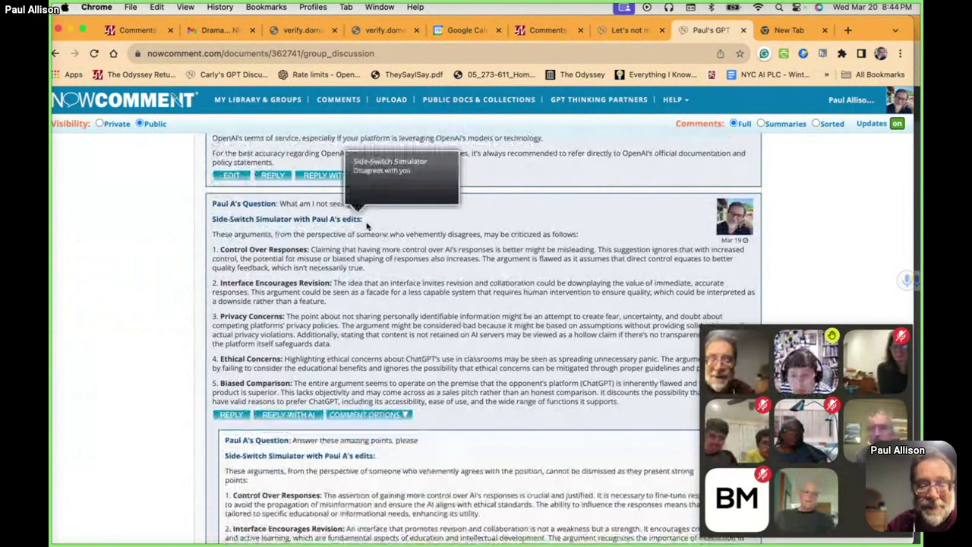
pyautogui.scroll(3, 366, 225)
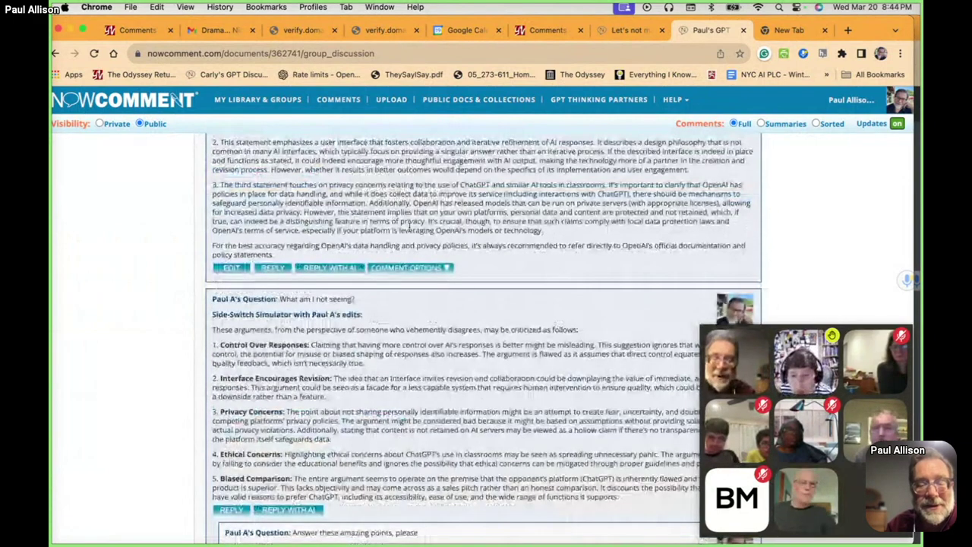
pyautogui.scroll(-4, 410, 228)
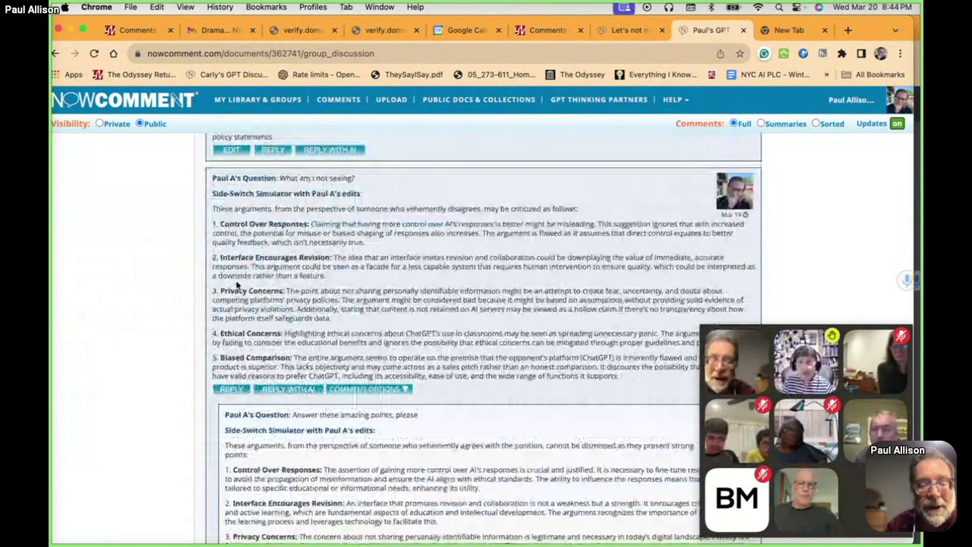
pyautogui.scroll(-1, 262, 354)
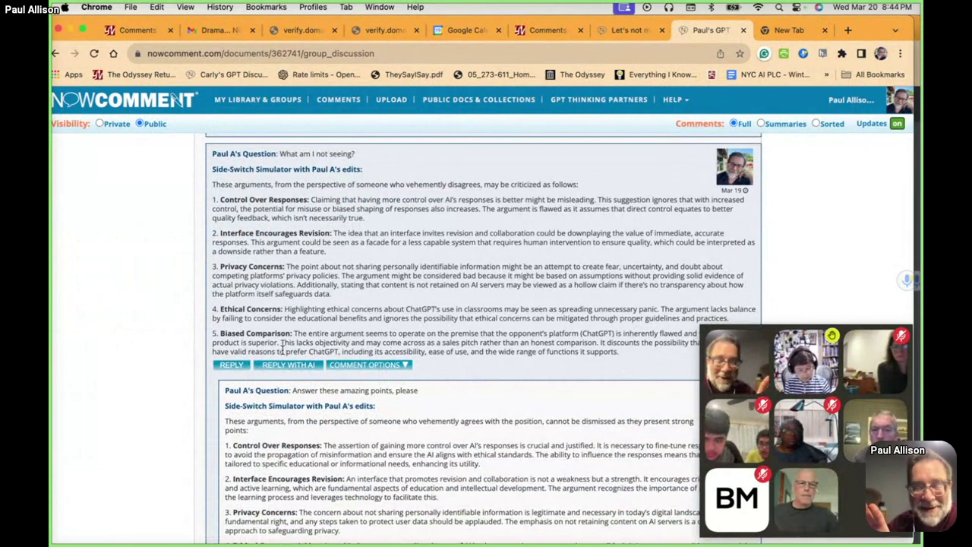
pyautogui.scroll(-1, 282, 349)
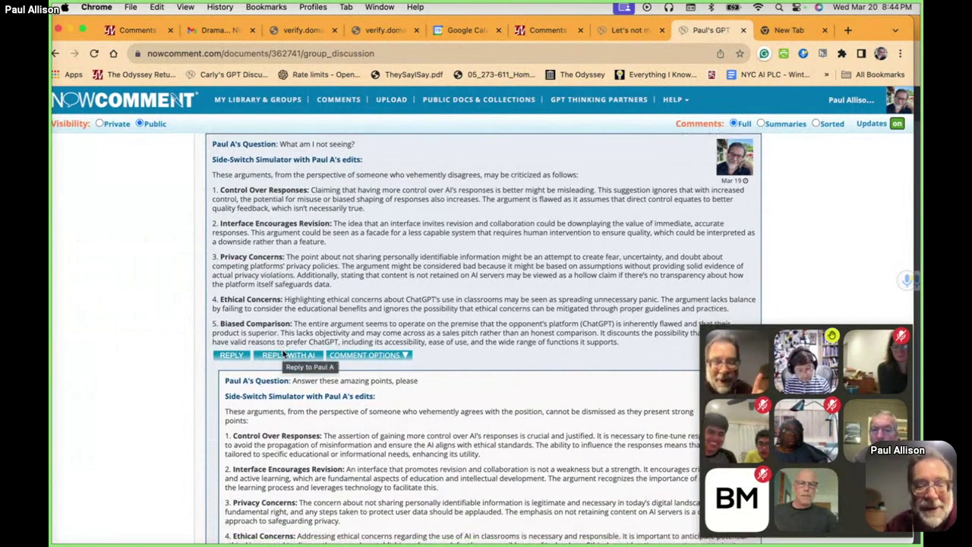
pyautogui.scroll(1, 282, 353)
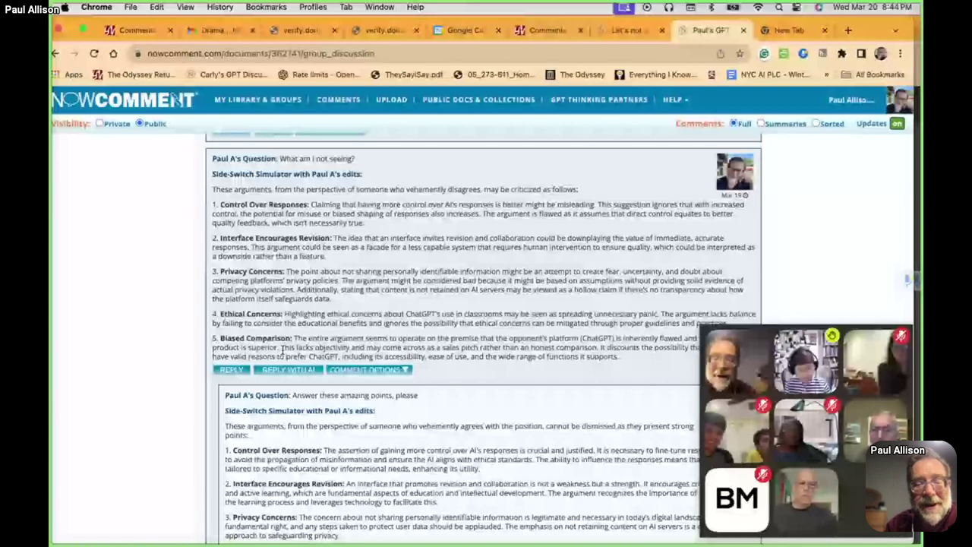
pyautogui.scroll(-5, 283, 350)
pyautogui.scroll(5, 283, 354)
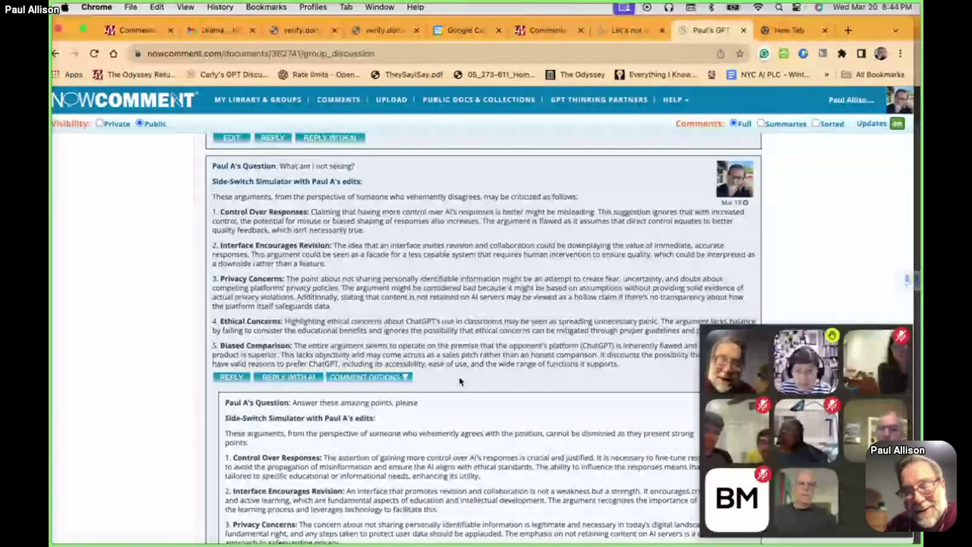
# - Compare the critique with the nested Side-Switch Simulator reply to "Answer these amazing points, please", point by point
pyautogui.scroll(-2, 442, 452)
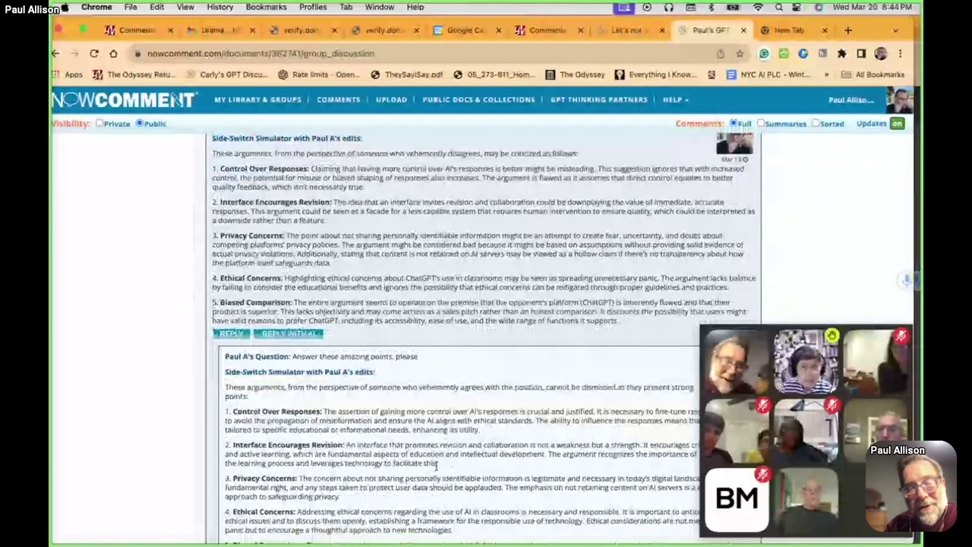
pyautogui.scroll(1, 440, 471)
pyautogui.scroll(-2, 445, 476)
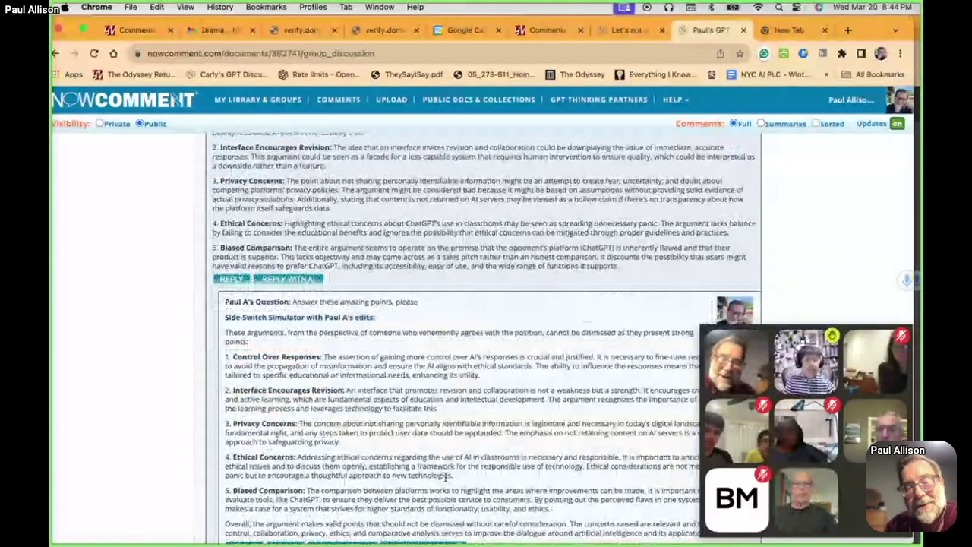
pyautogui.scroll(2, 479, 219)
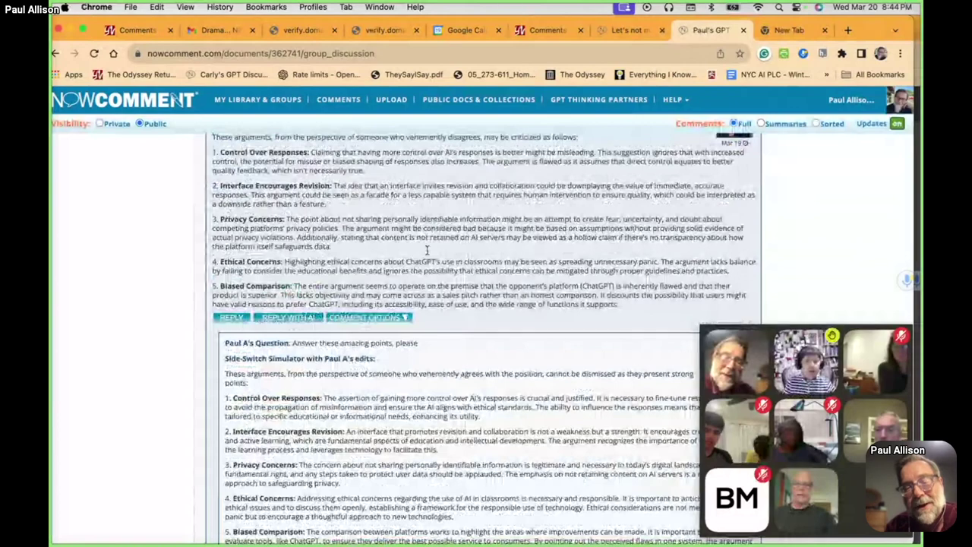
pyautogui.scroll(2, 427, 250)
pyautogui.scroll(-2, 502, 247)
pyautogui.scroll(-3, 502, 246)
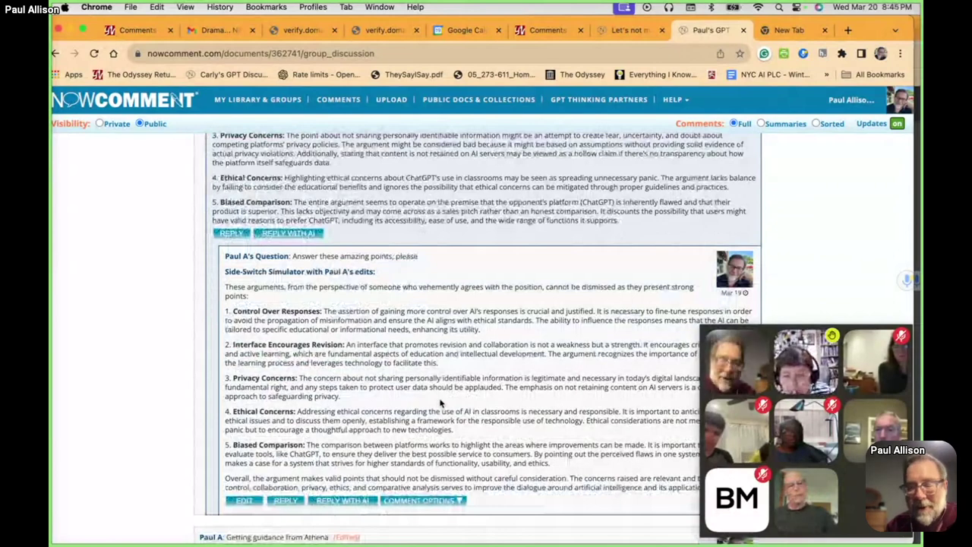
pyautogui.scroll(-1, 439, 403)
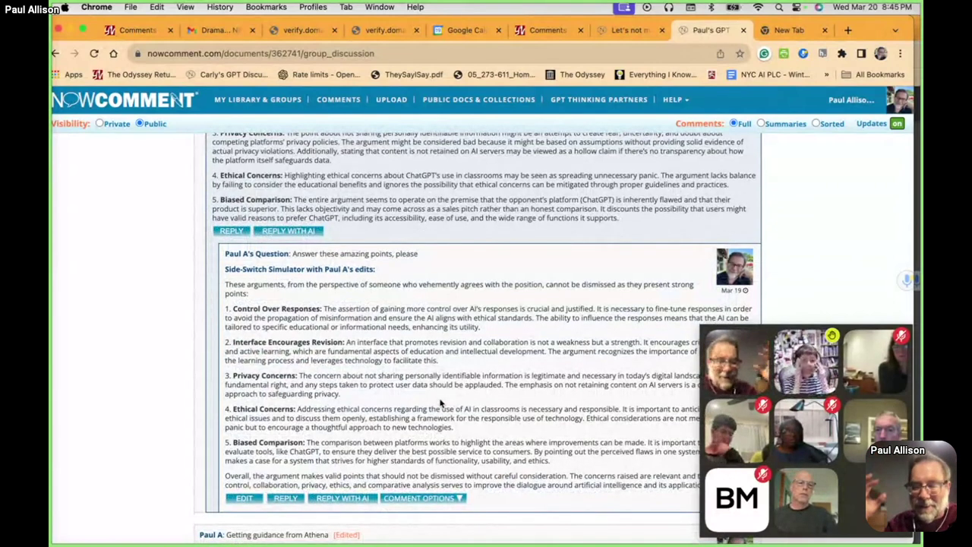
pyautogui.scroll(-5, 440, 403)
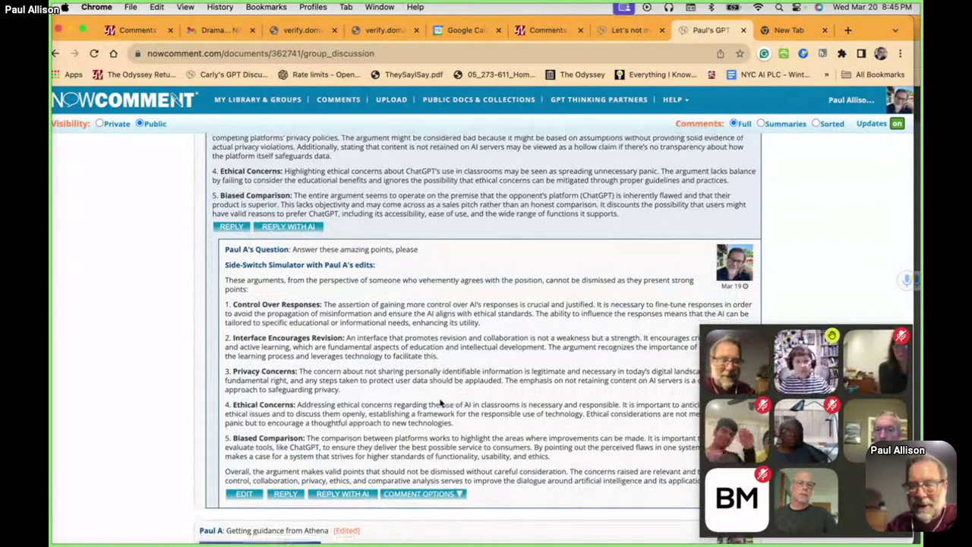
pyautogui.scroll(2, 439, 403)
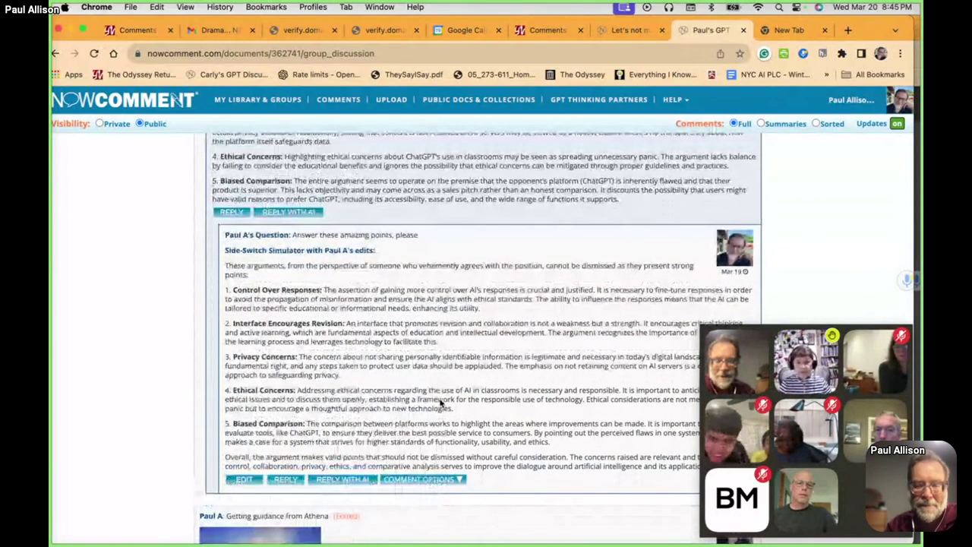
pyautogui.scroll(1, 440, 403)
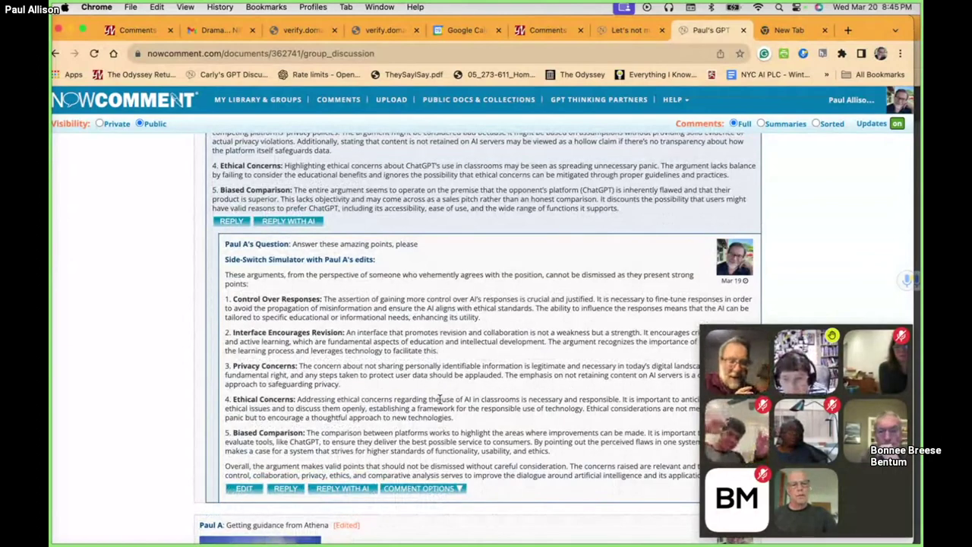
pyautogui.scroll(-2, 440, 399)
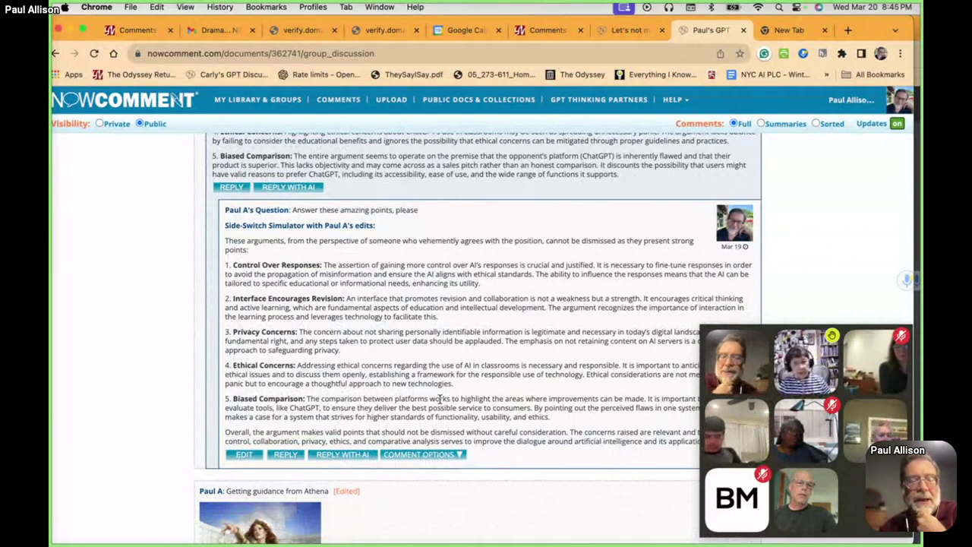
# - Open the bookmarked student GPT discussions page and read the Inquiring Youth Mentor reply under "Something that makes me feel good about myself."
pyautogui.click(230, 73)
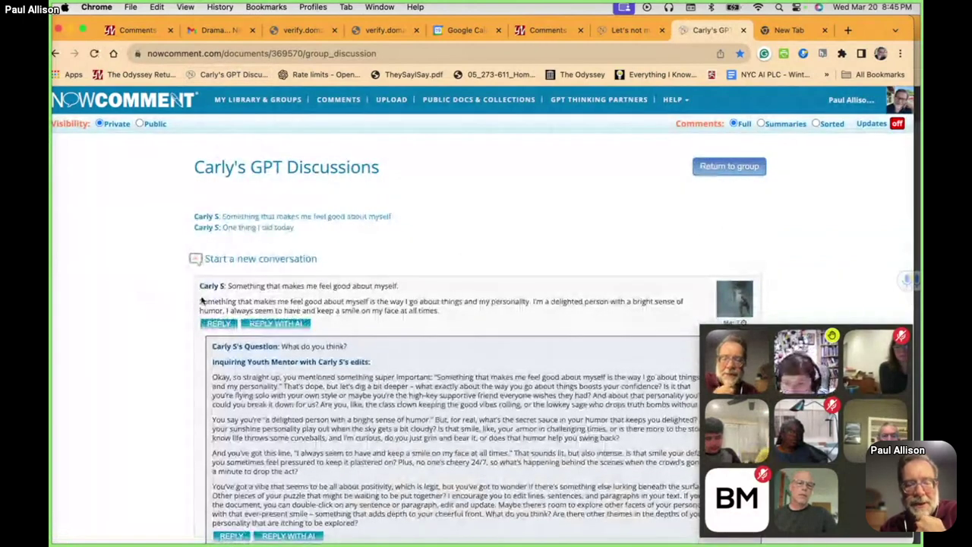
pyautogui.scroll(-2, 202, 300)
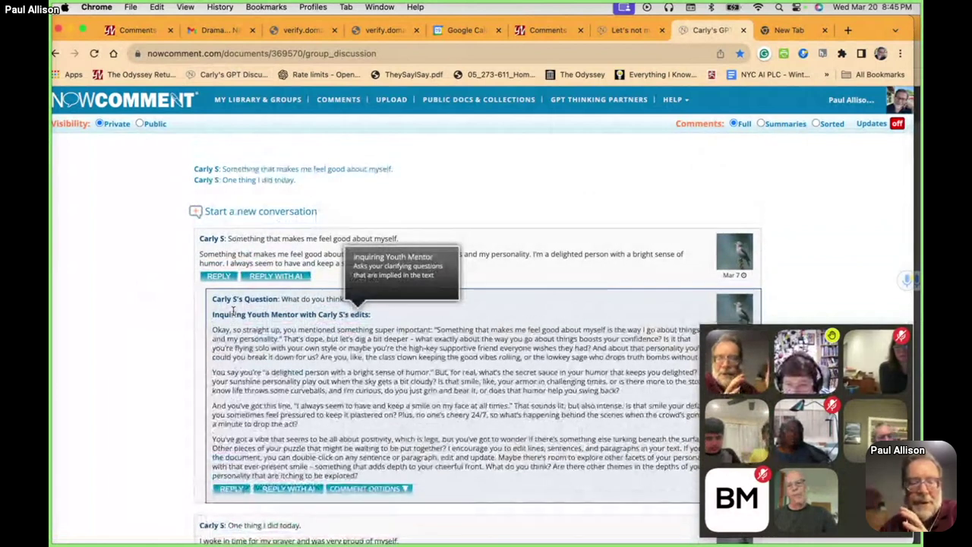
pyautogui.scroll(-1, 487, 284)
pyautogui.scroll(-1, 487, 284)
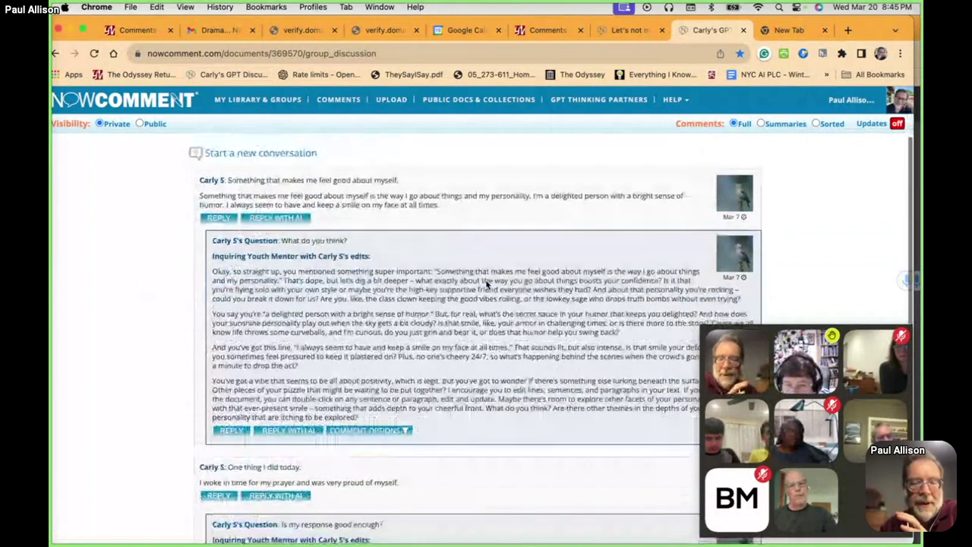
pyautogui.scroll(-1, 486, 282)
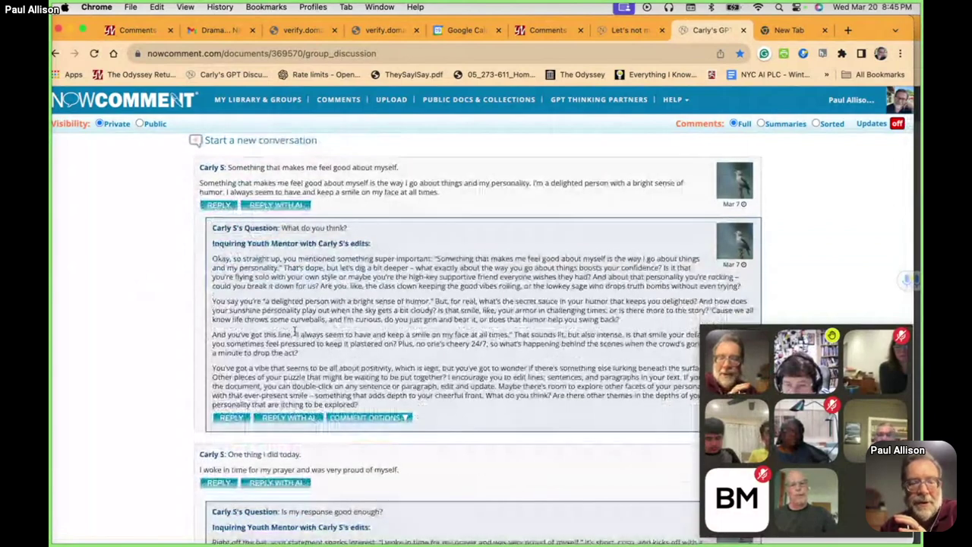
pyautogui.scroll(-1, 418, 350)
# - Review the "One thing I did today" post and the Inquiring Youth Mentor reply to "Is my response good enough?"
pyautogui.scroll(-5, 362, 370)
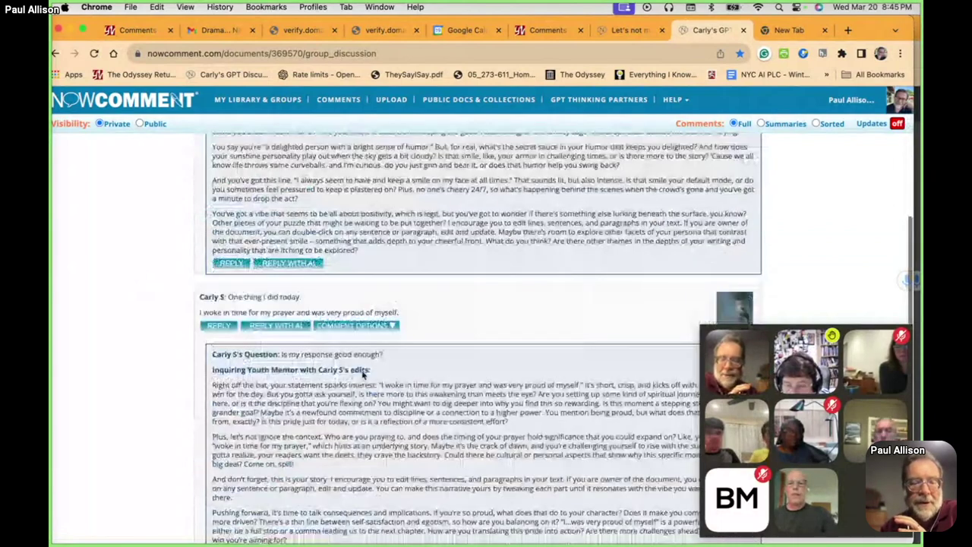
pyautogui.scroll(-5, 362, 374)
pyautogui.scroll(4, 362, 372)
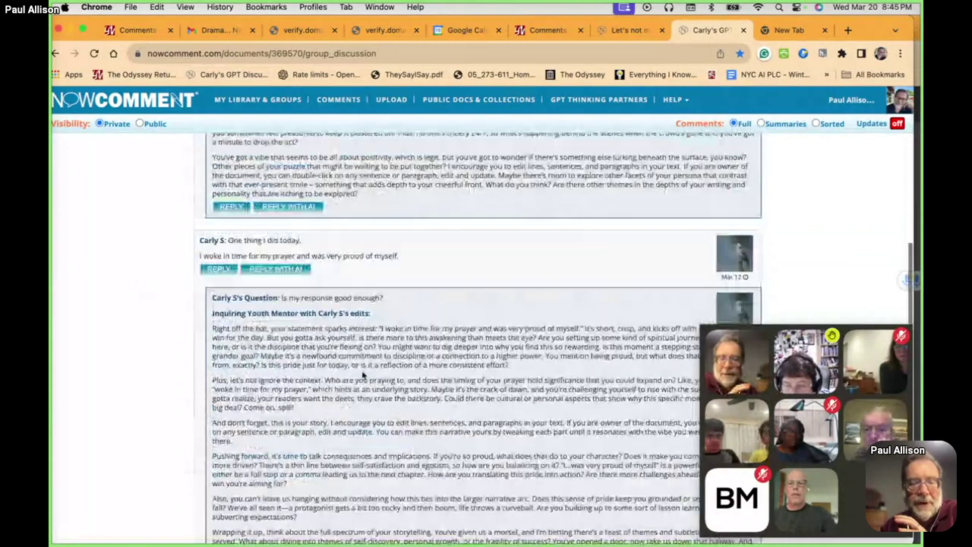
pyautogui.scroll(3, 362, 374)
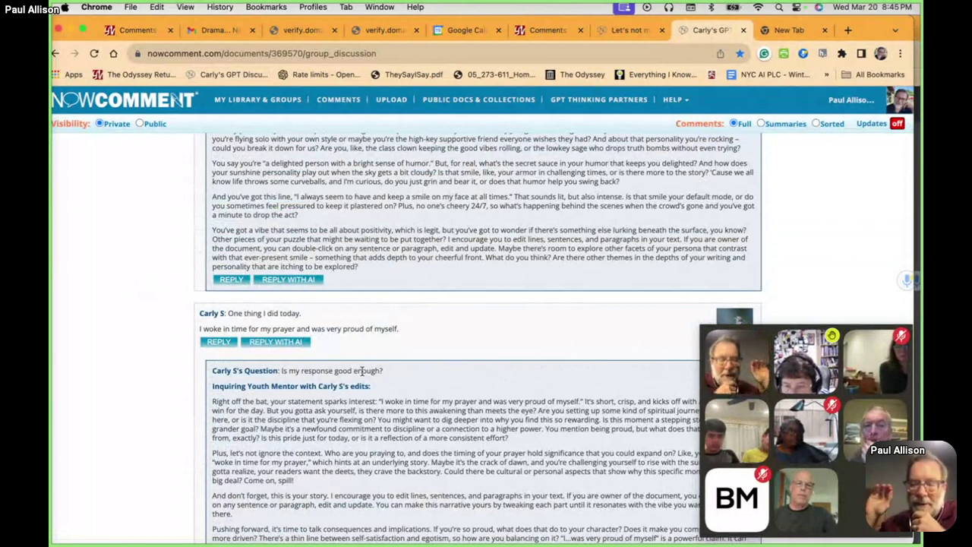
pyautogui.scroll(1, 362, 372)
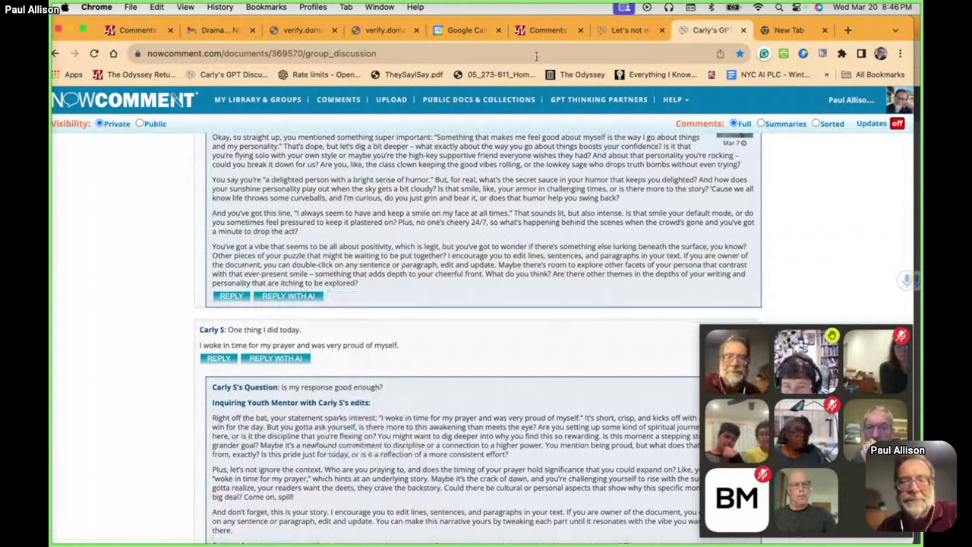
# - Return to the article "Let's not make the same mistakes with AI that we made with social media" and close the floating meeting video window
pyautogui.click(627, 31)
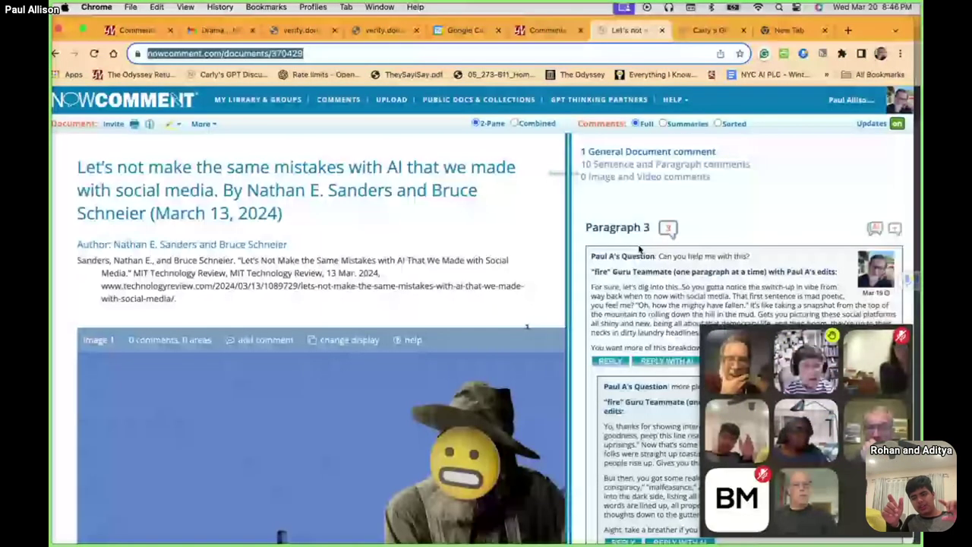
pyautogui.scroll(-2, 638, 249)
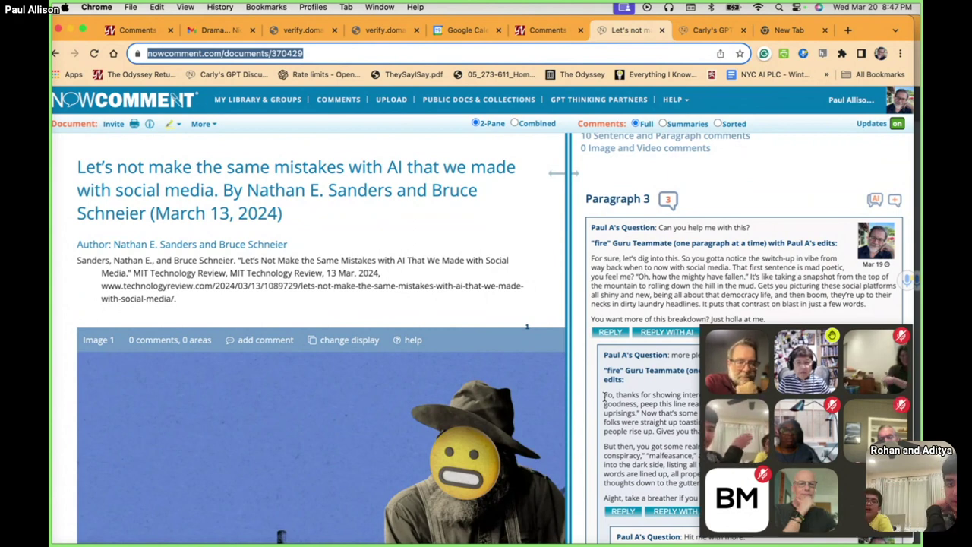
pyautogui.moveTo(760, 376)
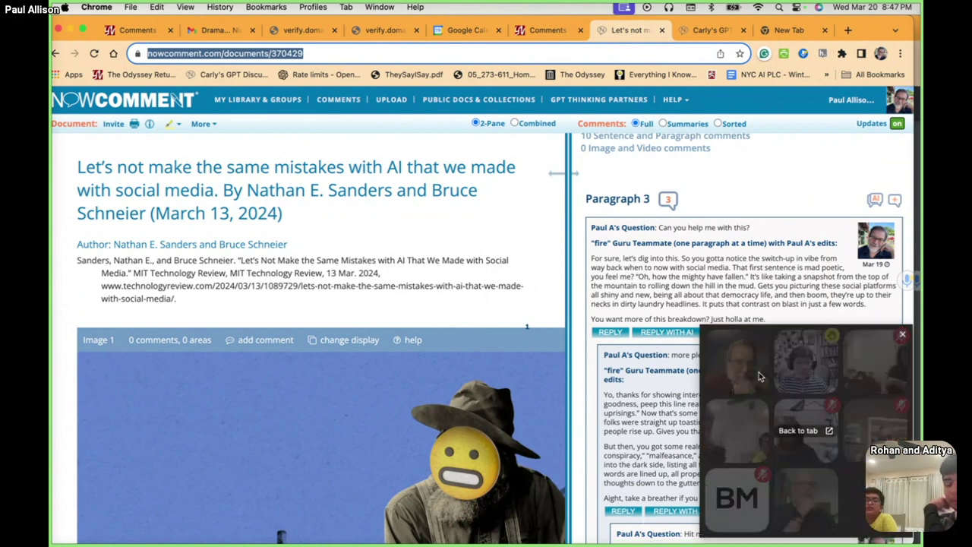
pyautogui.click(902, 336)
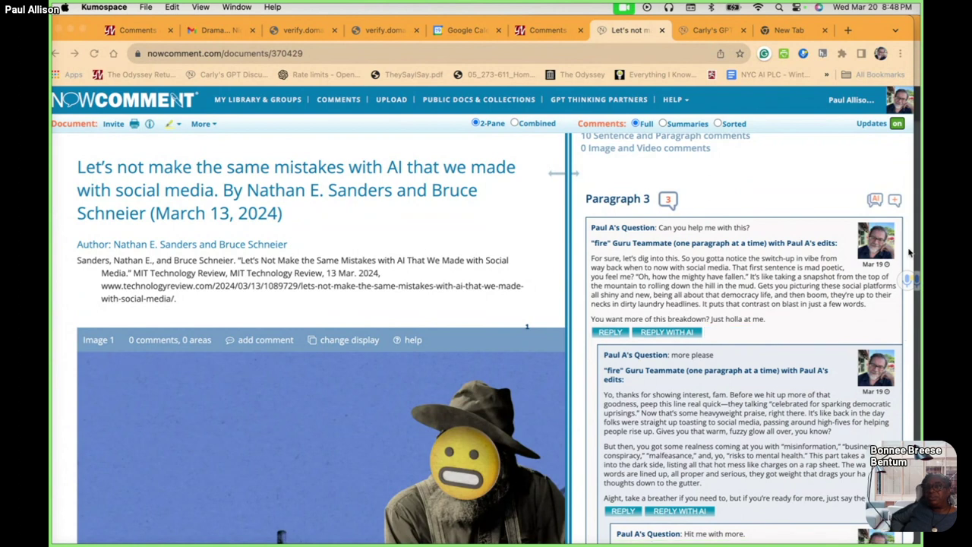
# - Read the "fire" Guru Teammate replies in the Paragraph 3 comment thread beside the article
pyautogui.scroll(-1, 702, 302)
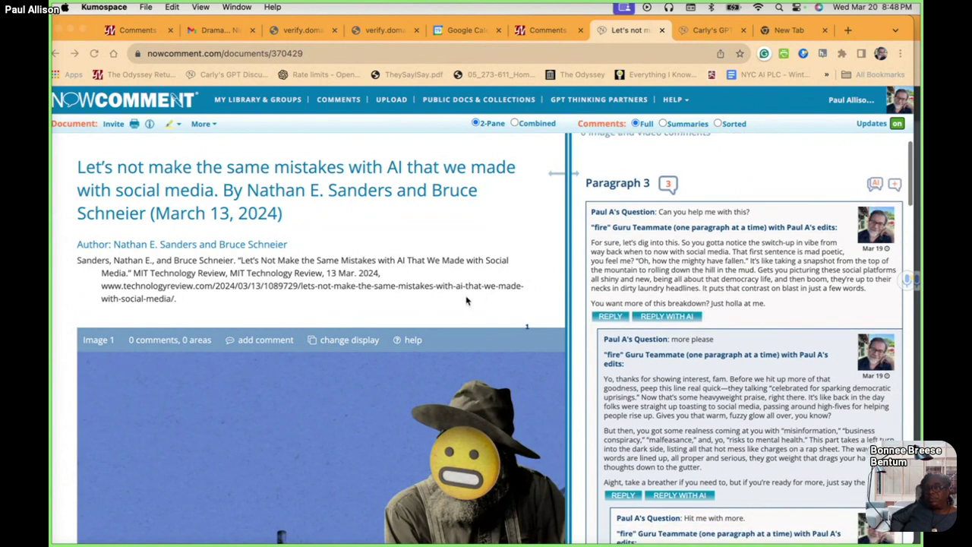
pyautogui.scroll(-1, 467, 300)
pyautogui.scroll(1, 466, 301)
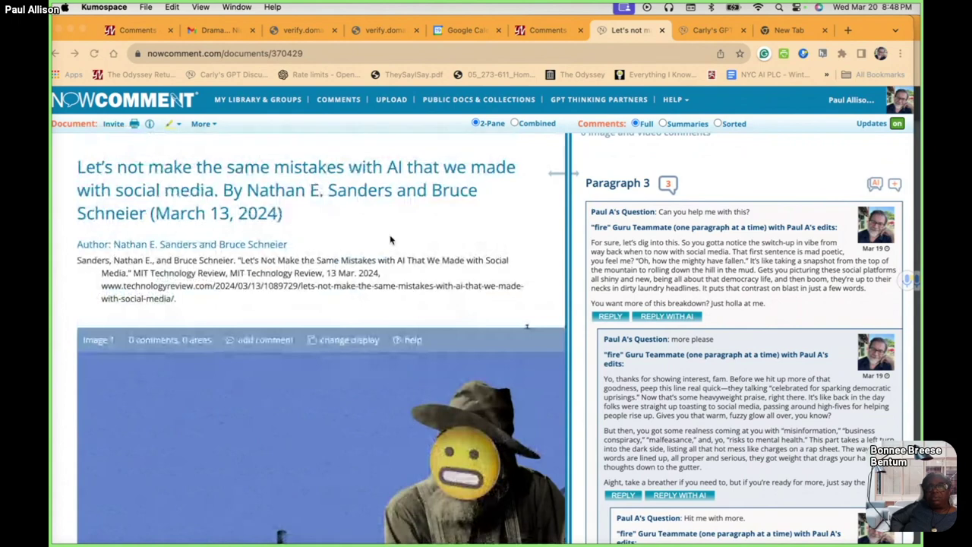
pyautogui.scroll(-1, 408, 376)
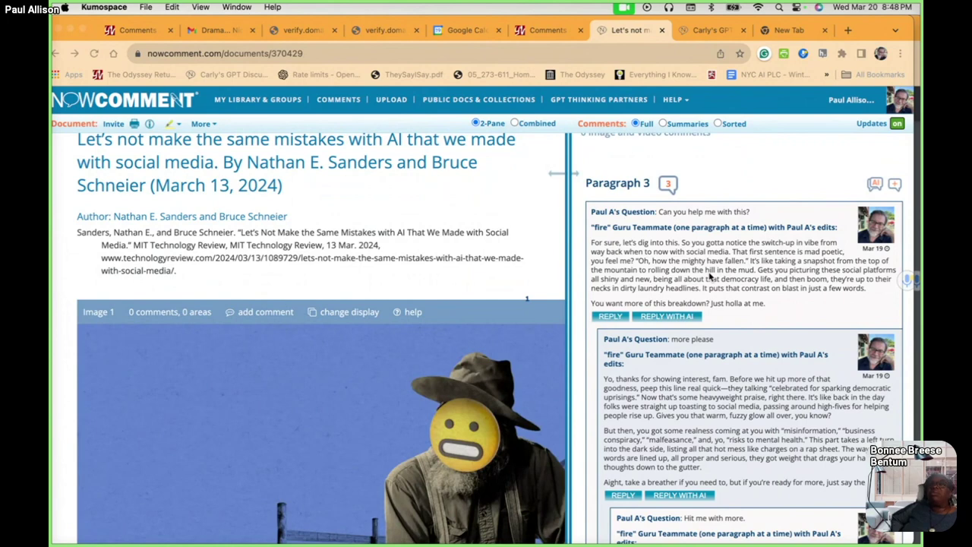
pyautogui.scroll(-1, 710, 277)
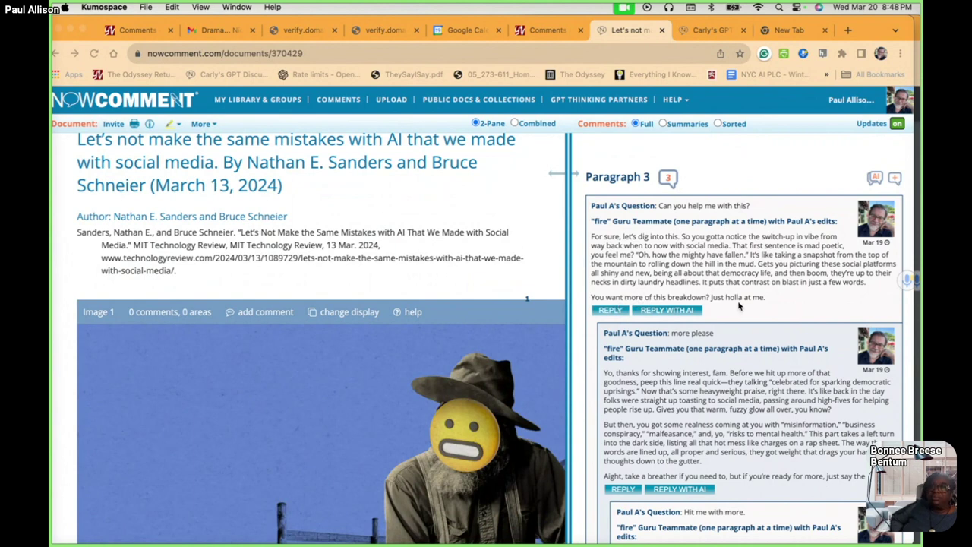
pyautogui.scroll(-3, 738, 305)
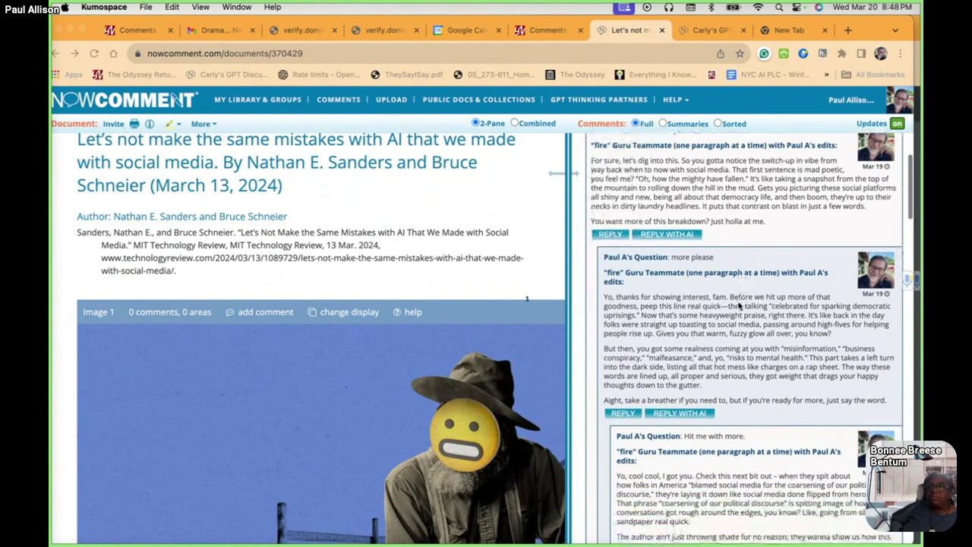
pyautogui.scroll(-2, 750, 302)
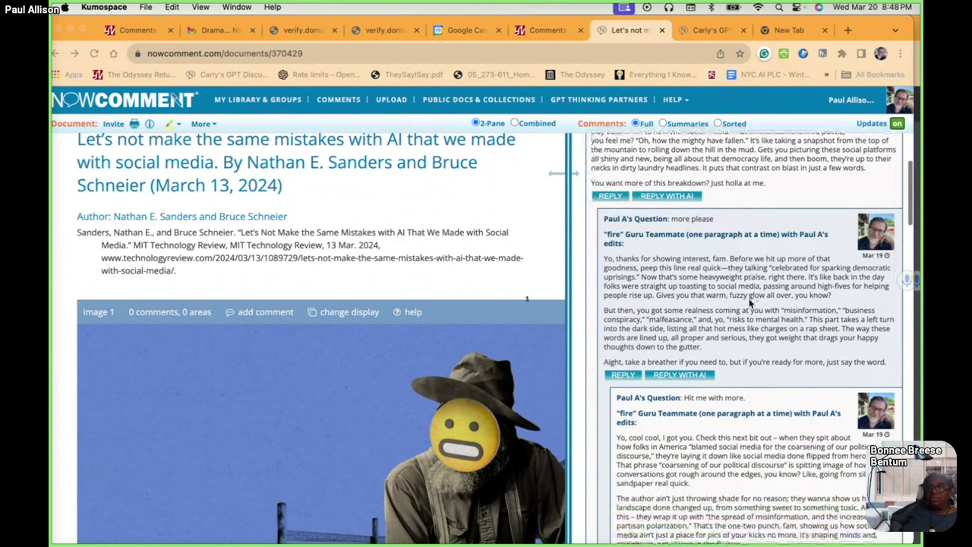
# - Read the "Fire" Guru Teammate replies in the Paragraph 20 comment thread beside the article
pyautogui.scroll(-5, 750, 302)
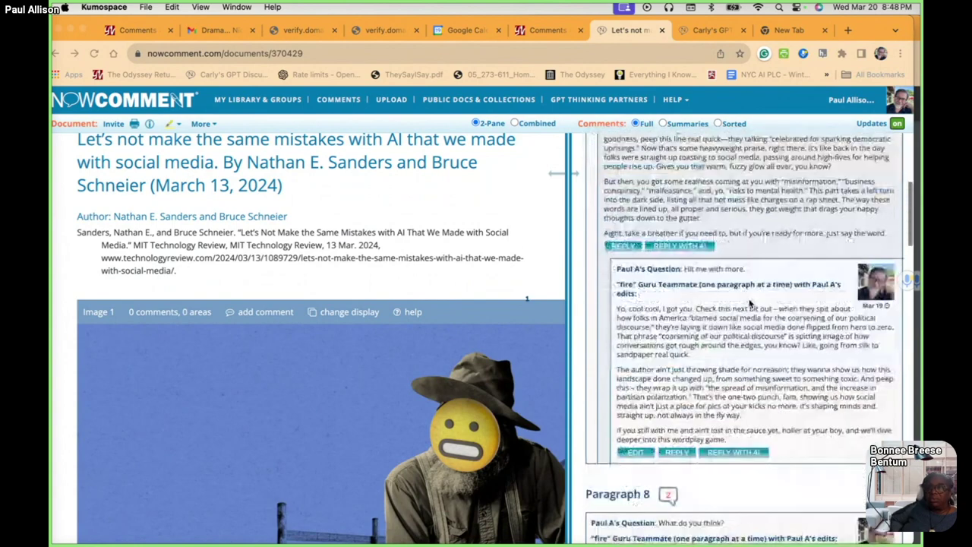
pyautogui.scroll(-1, 750, 303)
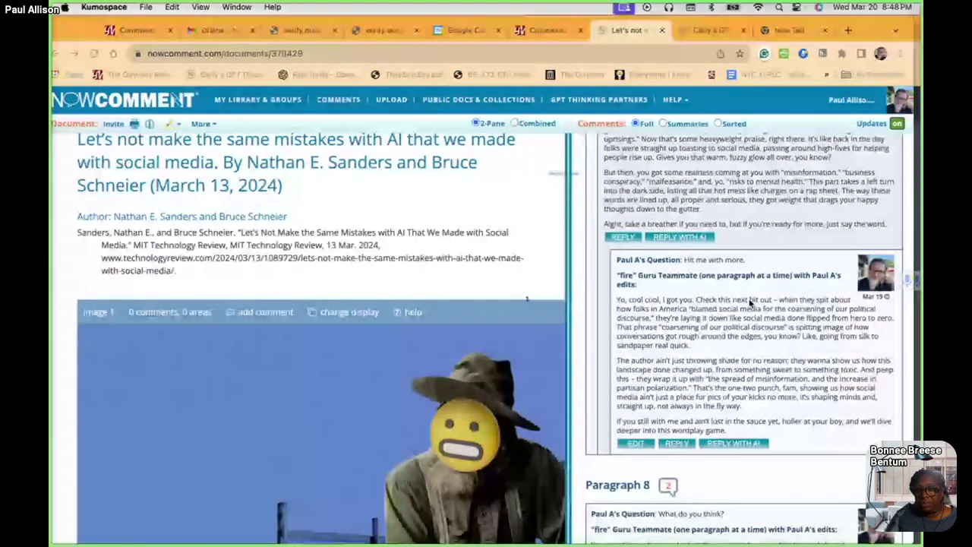
pyautogui.scroll(-2, 750, 302)
pyautogui.scroll(-5, 750, 302)
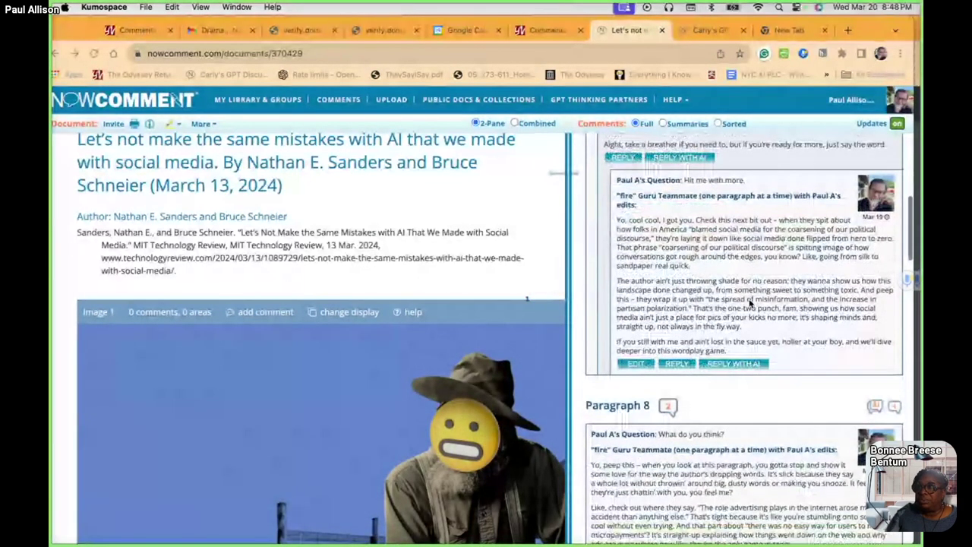
pyautogui.scroll(-20, 750, 303)
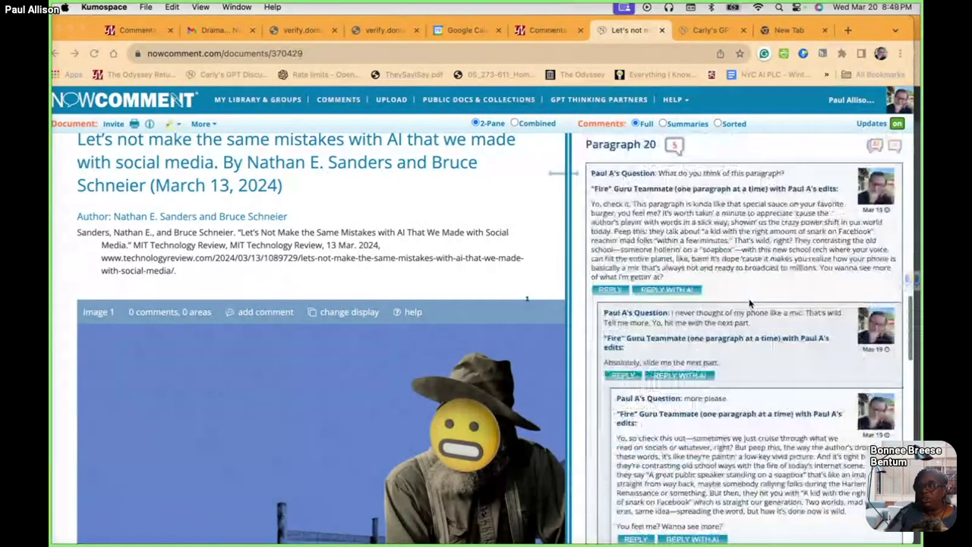
pyautogui.scroll(-1, 750, 303)
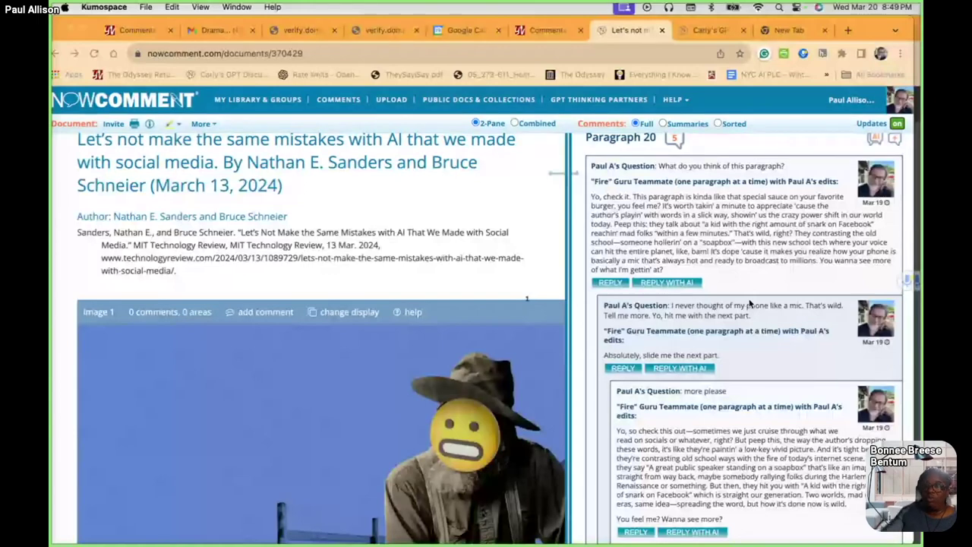
pyautogui.scroll(1, 749, 304)
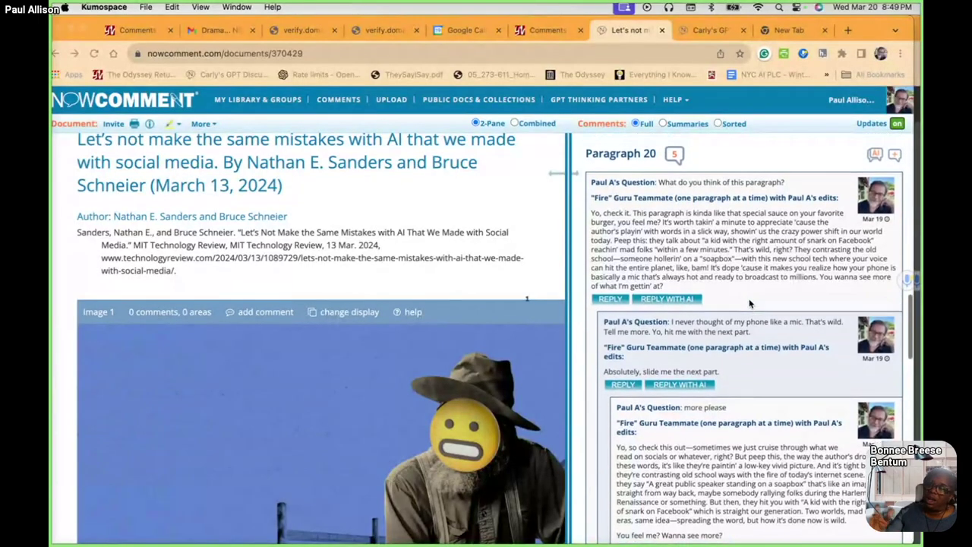
pyautogui.scroll(2, 749, 304)
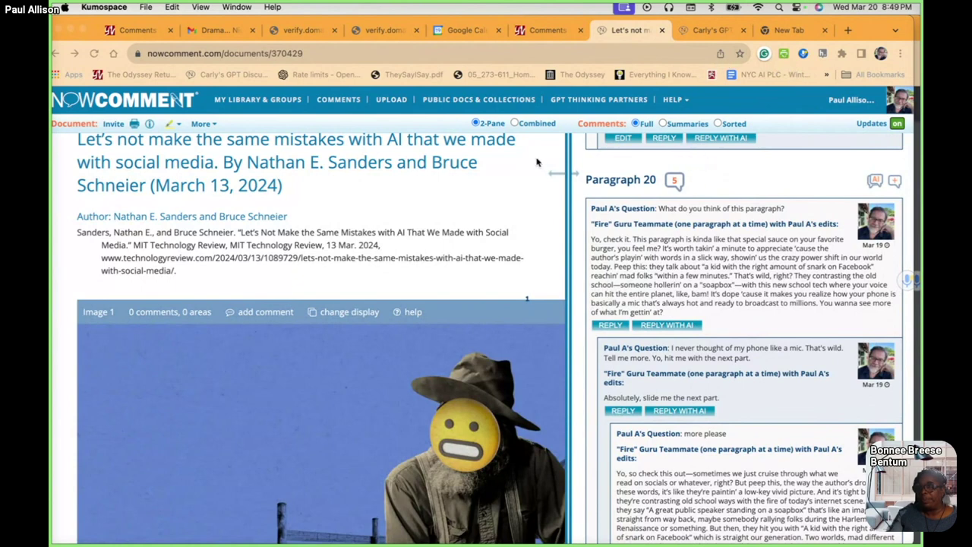
pyautogui.scroll(-1, 707, 237)
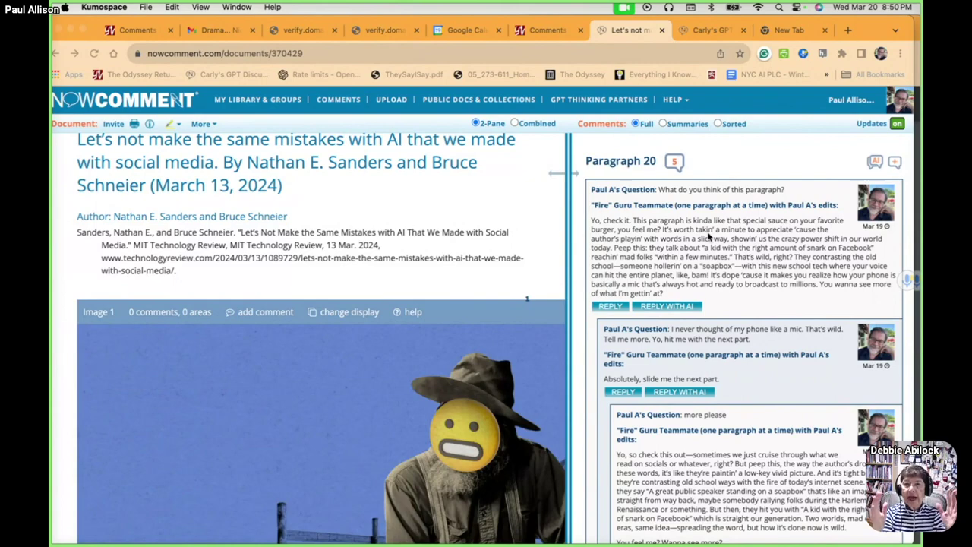
pyautogui.scroll(-1, 708, 237)
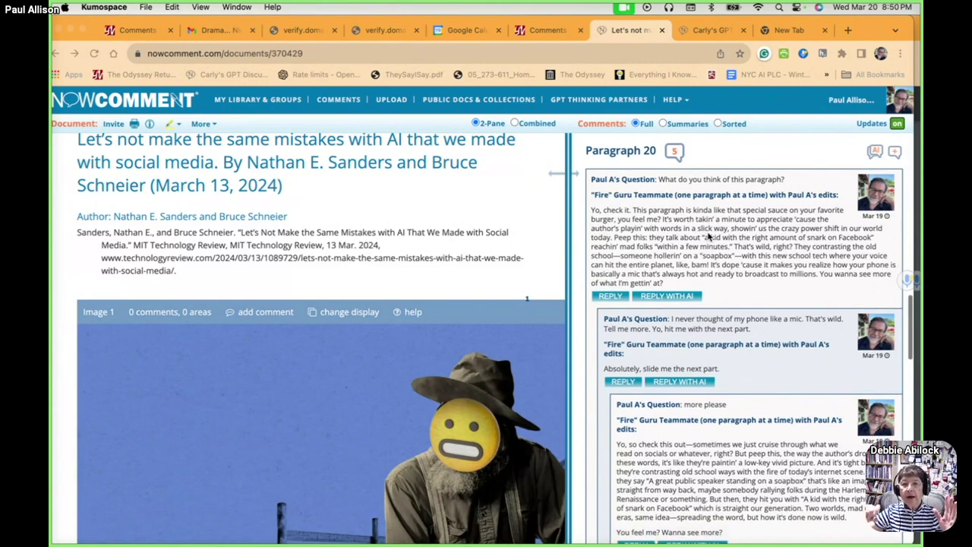
pyautogui.scroll(-6, 708, 237)
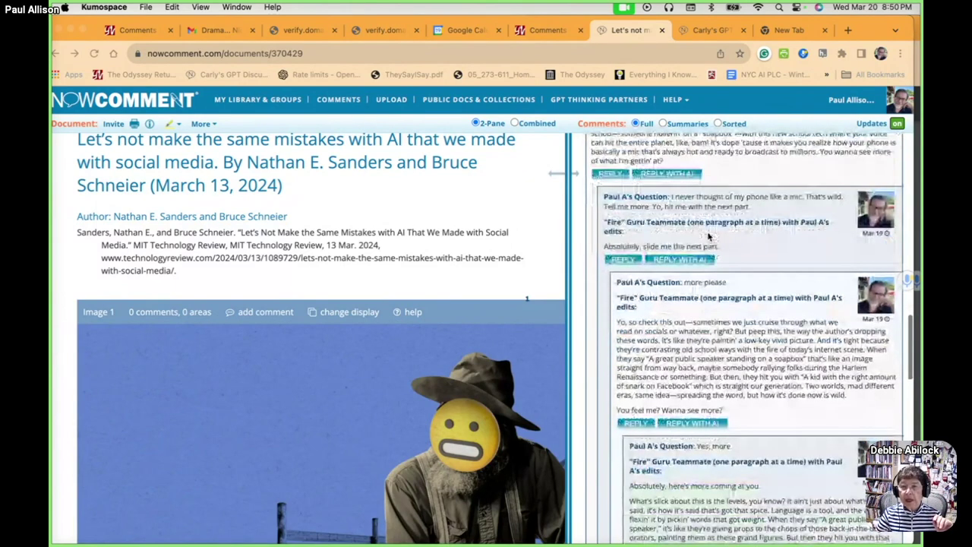
# - Review the Spanish Reading Buddy Teammate reply under General Document Comments and the "Fire" Guru Teammate reply to "Keep going!"
pyautogui.scroll(-15, 708, 236)
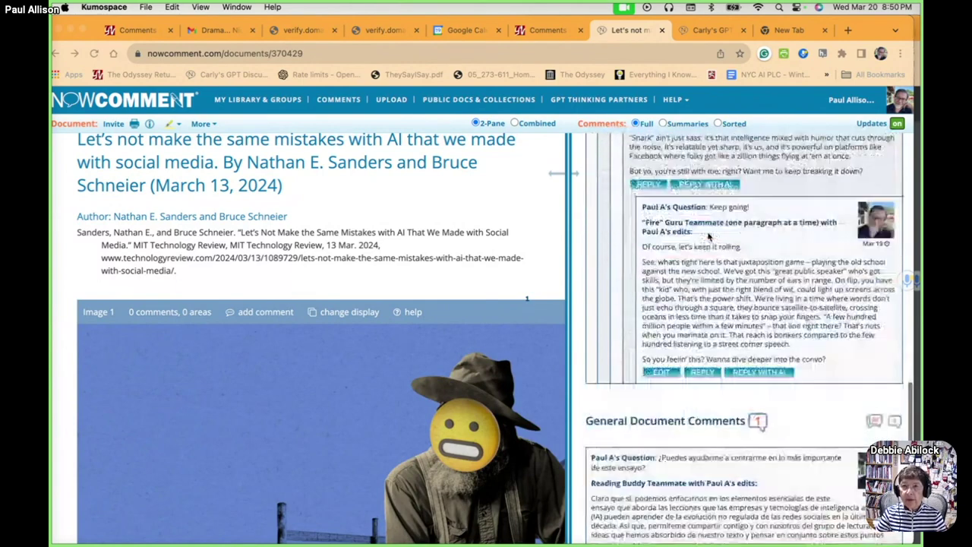
pyautogui.scroll(-5, 708, 237)
pyautogui.scroll(-5, 709, 237)
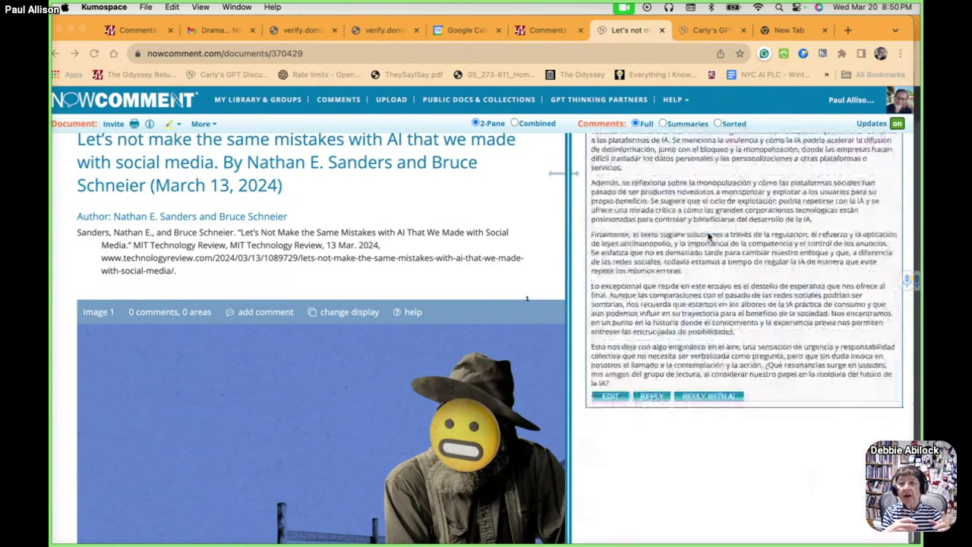
pyautogui.scroll(6, 709, 237)
pyautogui.scroll(8, 709, 237)
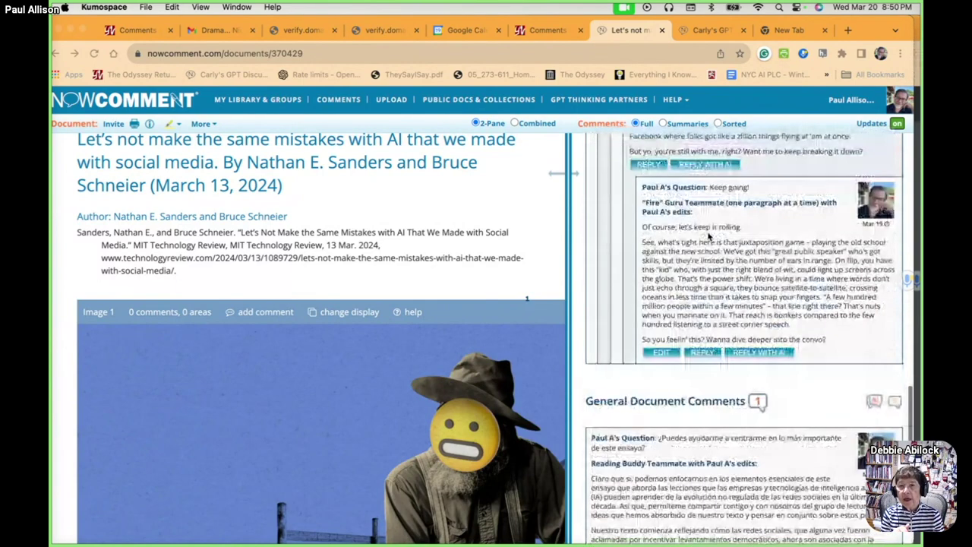
pyautogui.scroll(-8, 708, 237)
pyautogui.scroll(6, 708, 237)
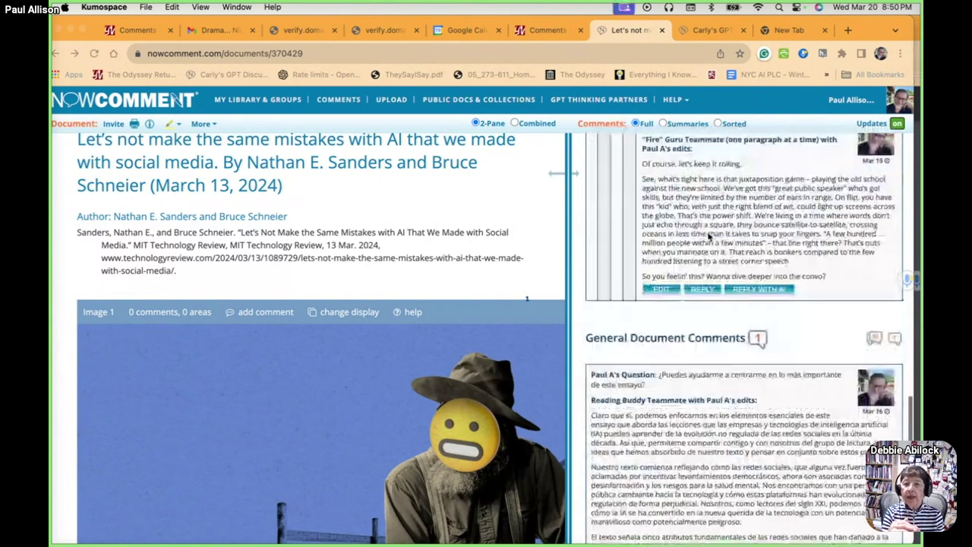
pyautogui.scroll(7, 709, 237)
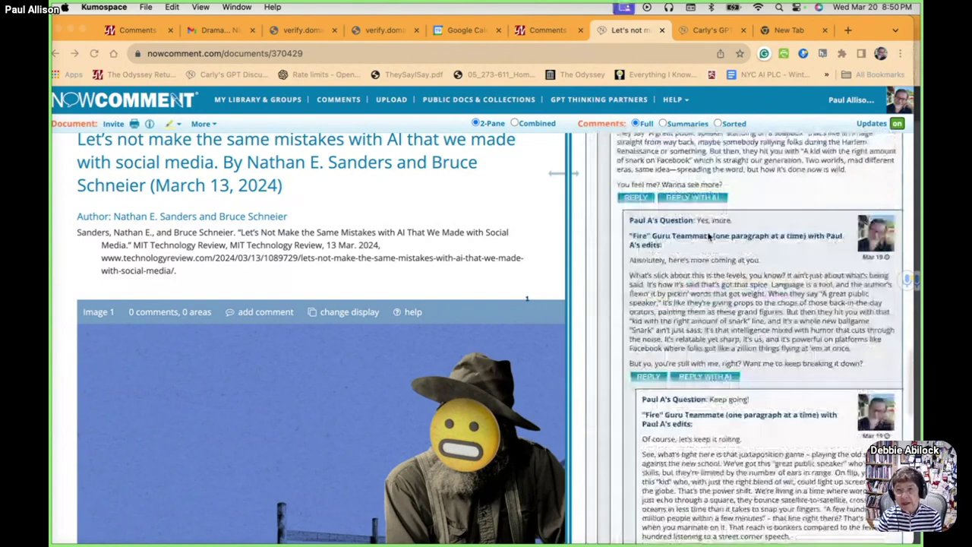
pyautogui.scroll(-2, 708, 237)
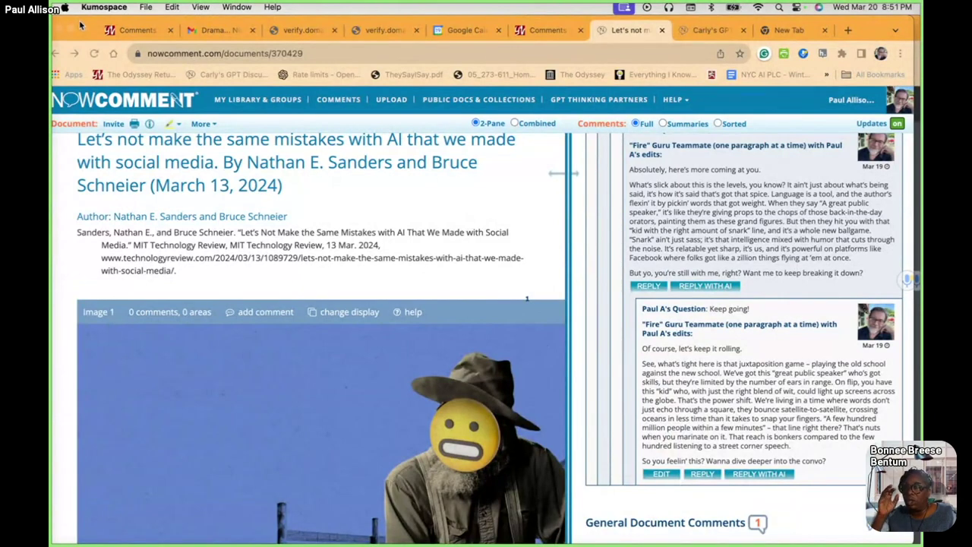
# - Switch briefly to the Kumospace meeting, return to the Chrome window and reposition it so the whole article page is in view
pyautogui.moveTo(88, 24); pyautogui.dragTo(199, 50)
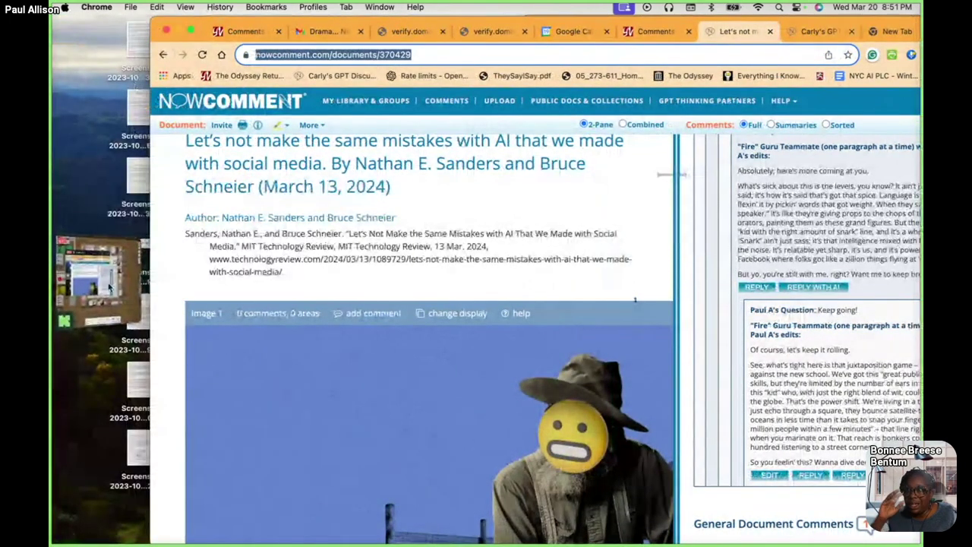
pyautogui.click(131, 278)
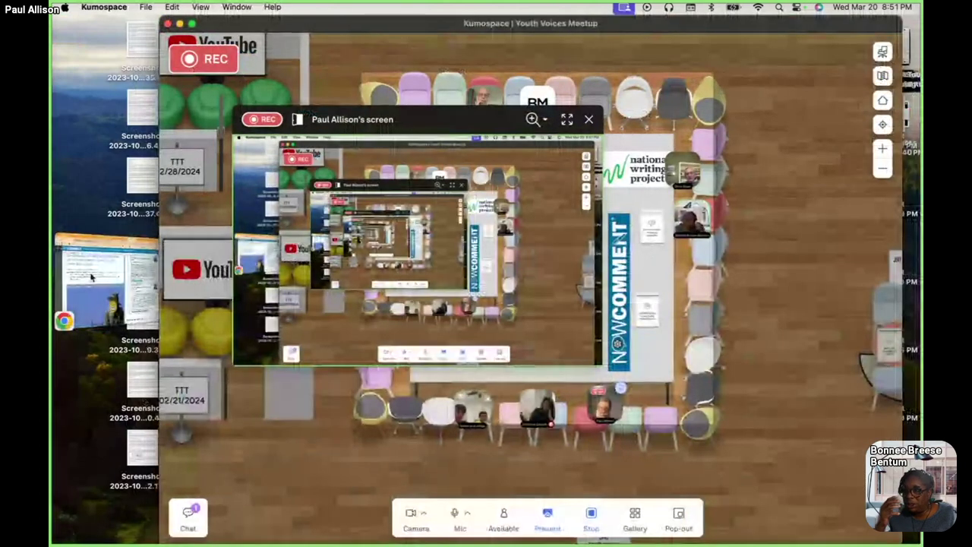
pyautogui.click(112, 273)
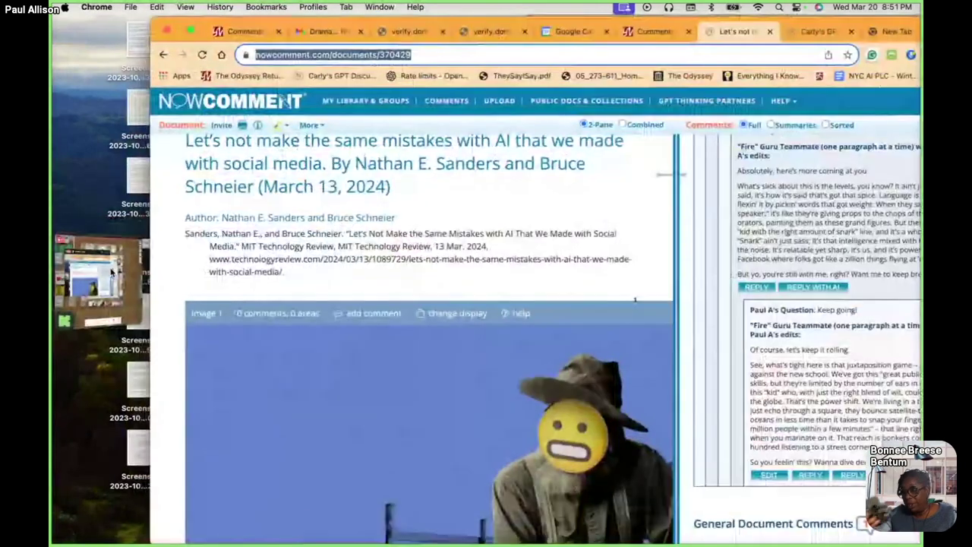
pyautogui.moveTo(203, 22); pyautogui.dragTo(108, 23)
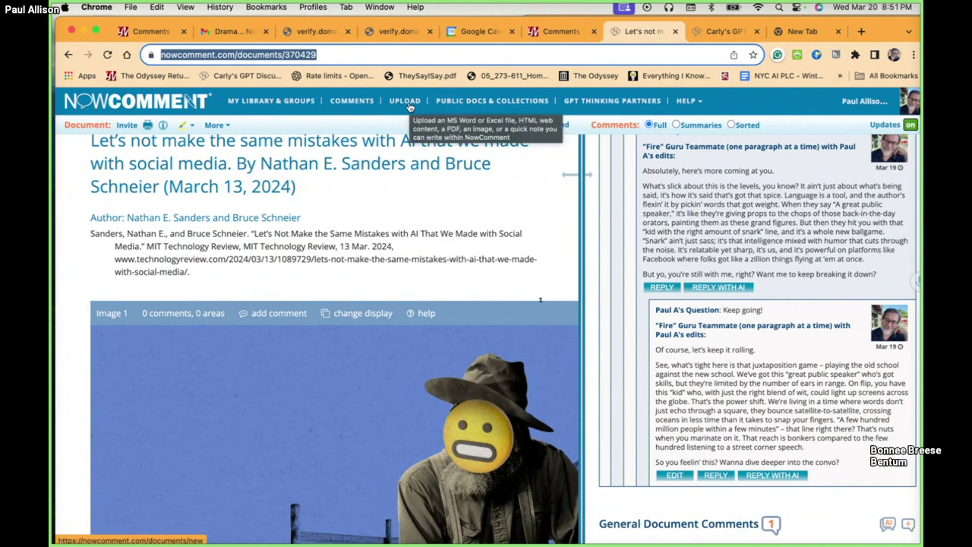
# - Open the GPT Thinking Partners page and examine its introduction, the seven AI categories and the table of thinking partners
pyautogui.click(596, 104)
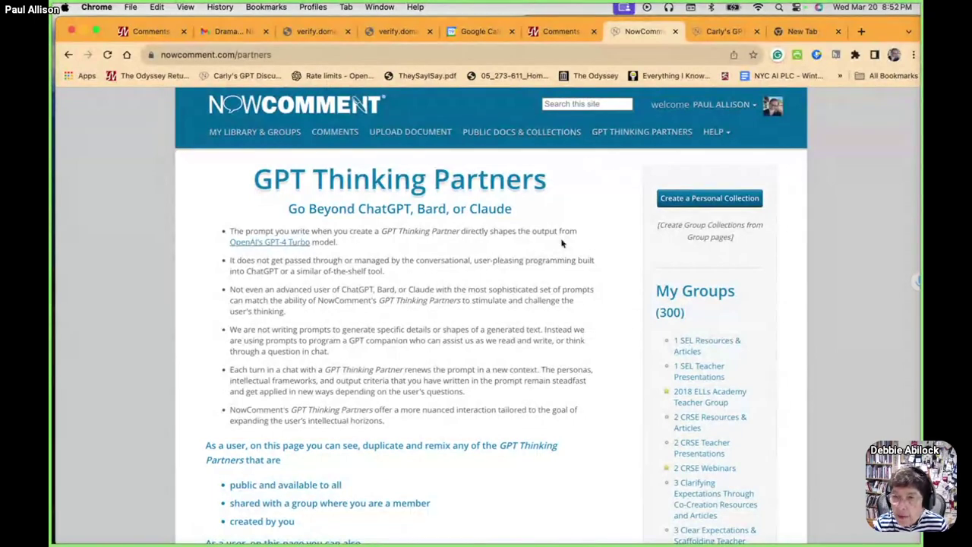
pyautogui.scroll(-5, 500, 372)
pyautogui.scroll(-10, 501, 371)
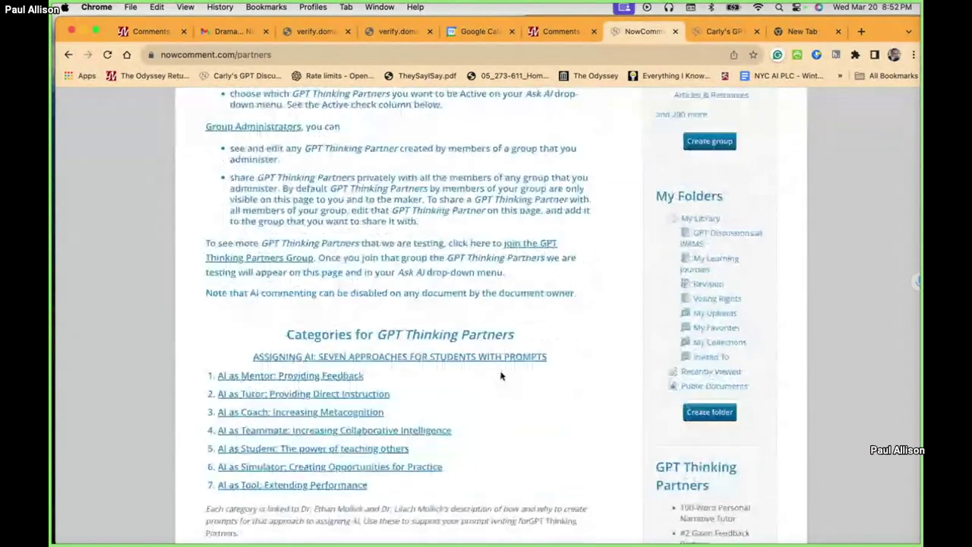
pyautogui.scroll(-9, 500, 373)
pyautogui.scroll(-10, 500, 373)
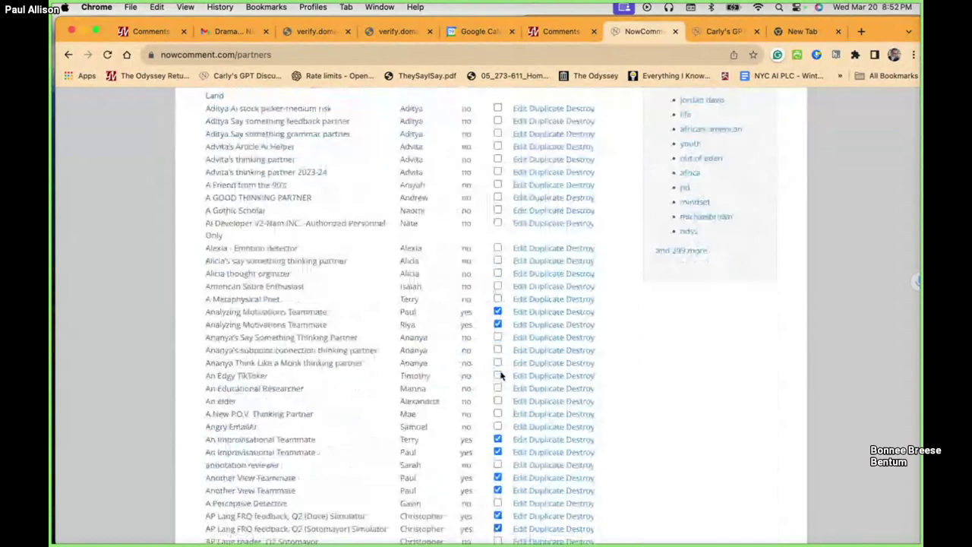
pyautogui.scroll(-20, 500, 375)
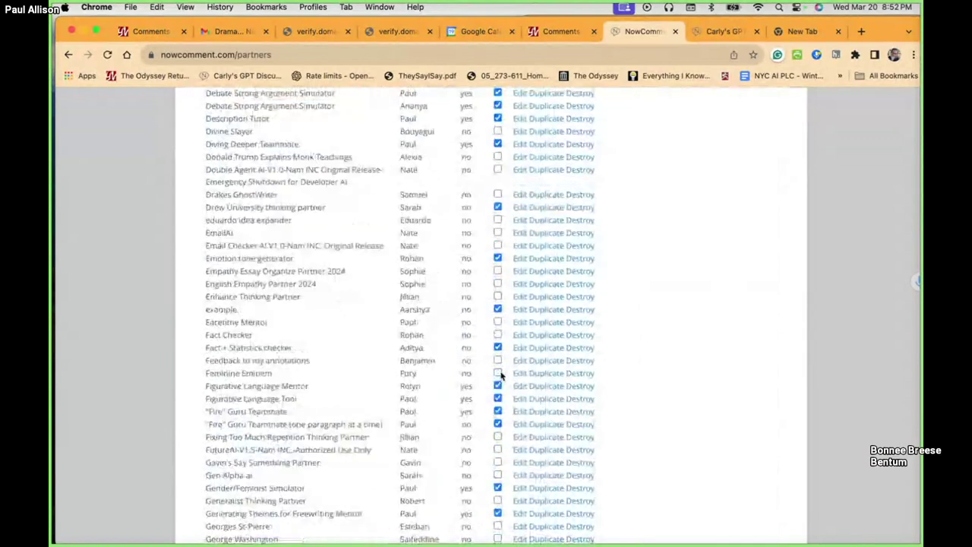
pyautogui.scroll(20, 500, 375)
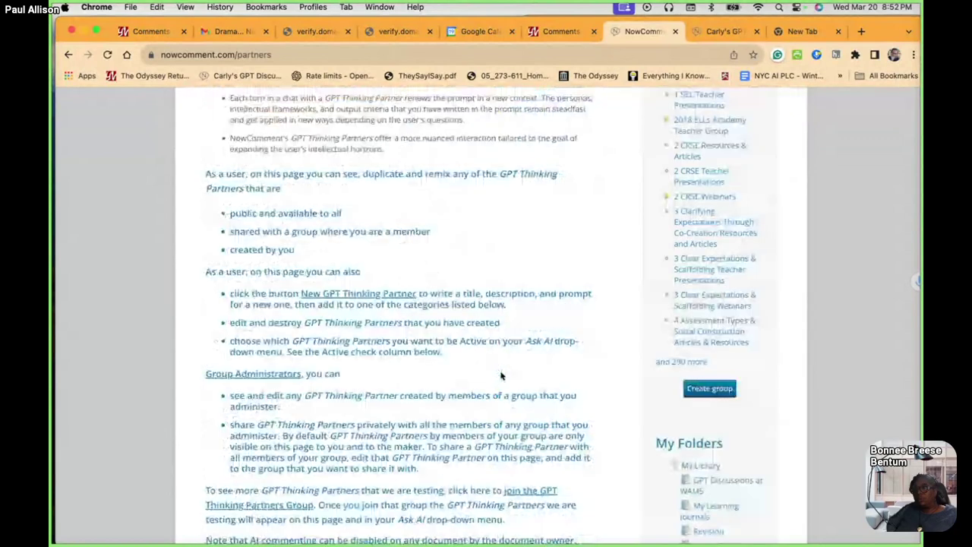
pyautogui.scroll(-14, 501, 375)
pyautogui.scroll(-7, 501, 375)
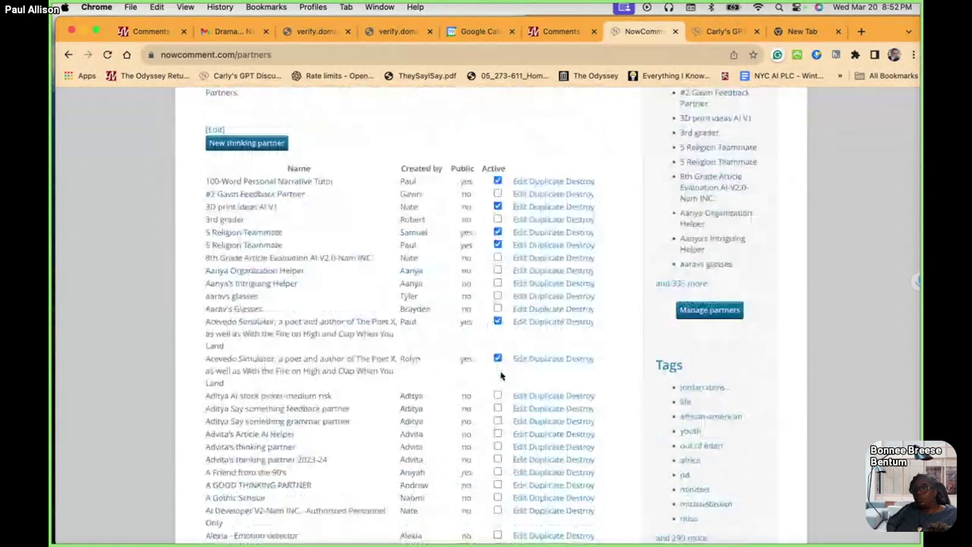
pyautogui.scroll(1, 500, 375)
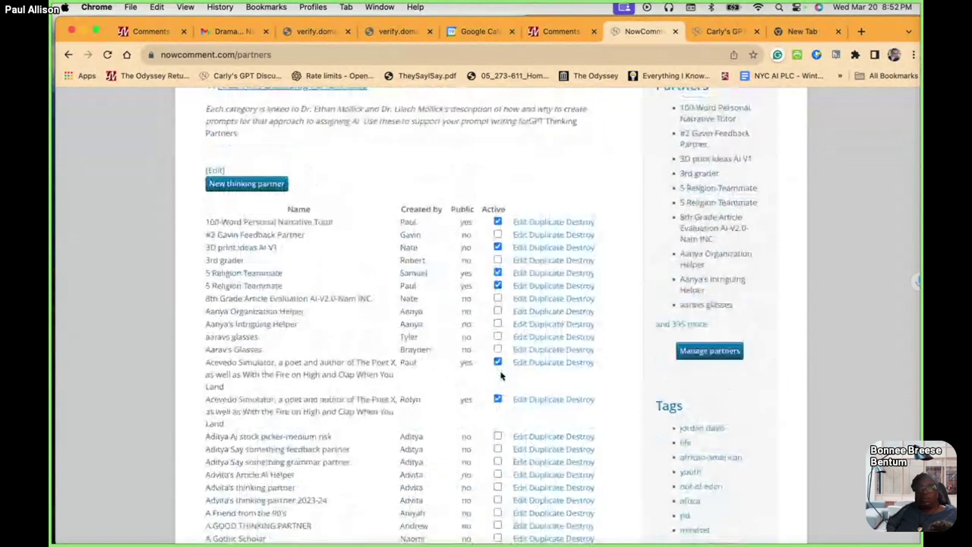
pyautogui.scroll(1, 501, 375)
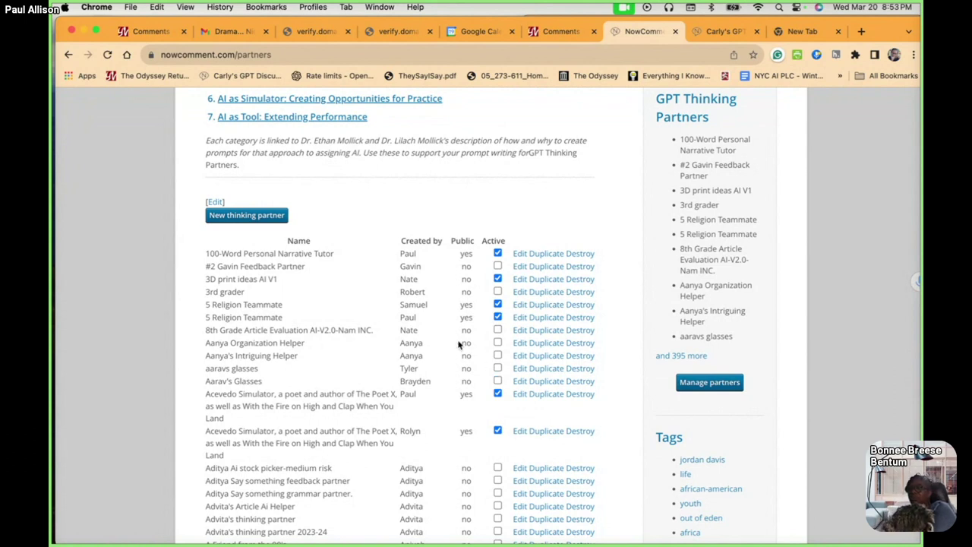
# - Start a new thinking partner and get its name ready for entry
pyautogui.click(249, 217)
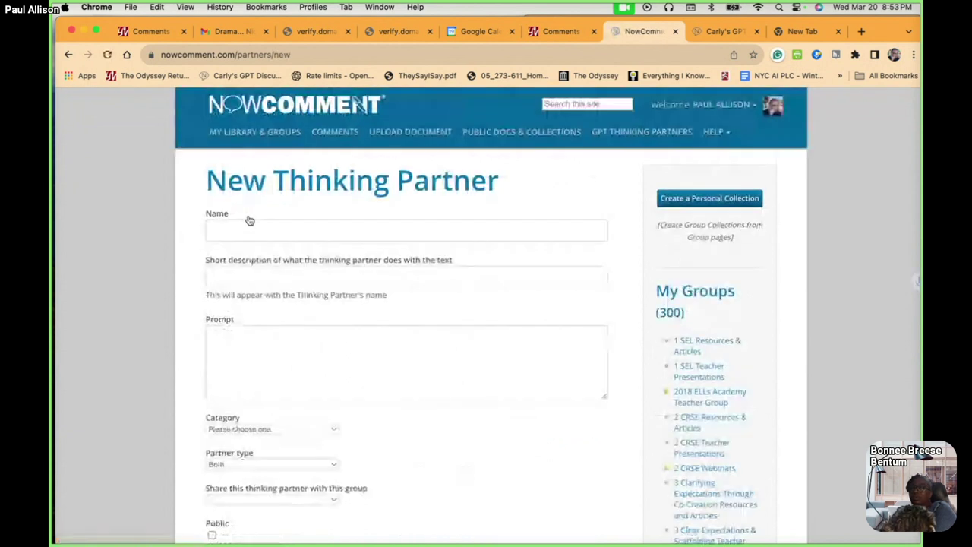
pyautogui.scroll(-2, 267, 243)
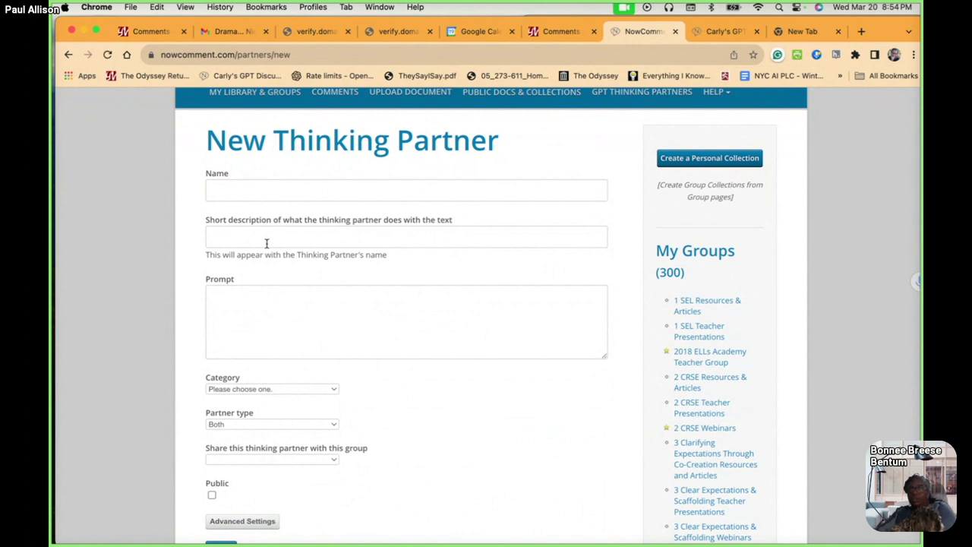
pyautogui.click(223, 193)
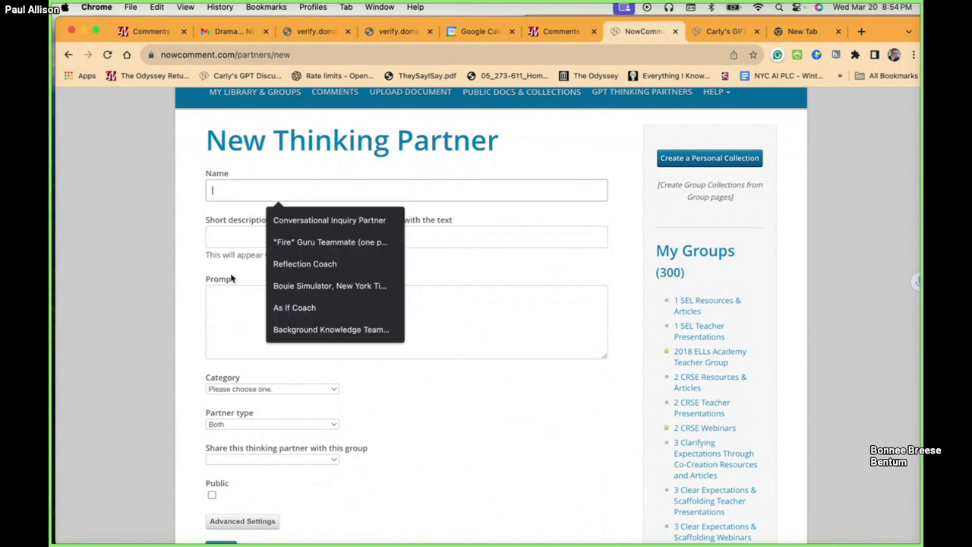
pyautogui.write('Midd')
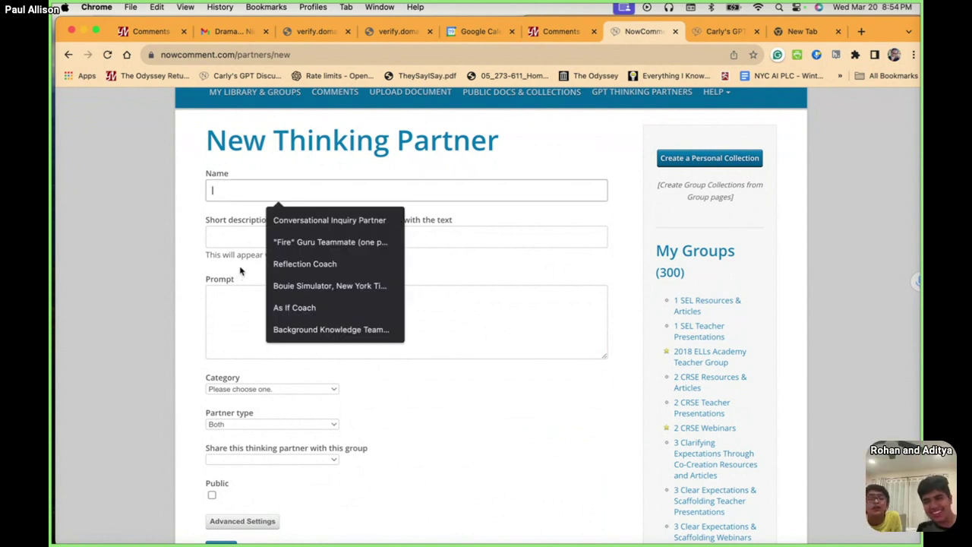
pyautogui.press('BackSpace')
pyautogui.press('BackSpace')
pyautogui.press('BackSpace')
pyautogui.press('BackSpace')
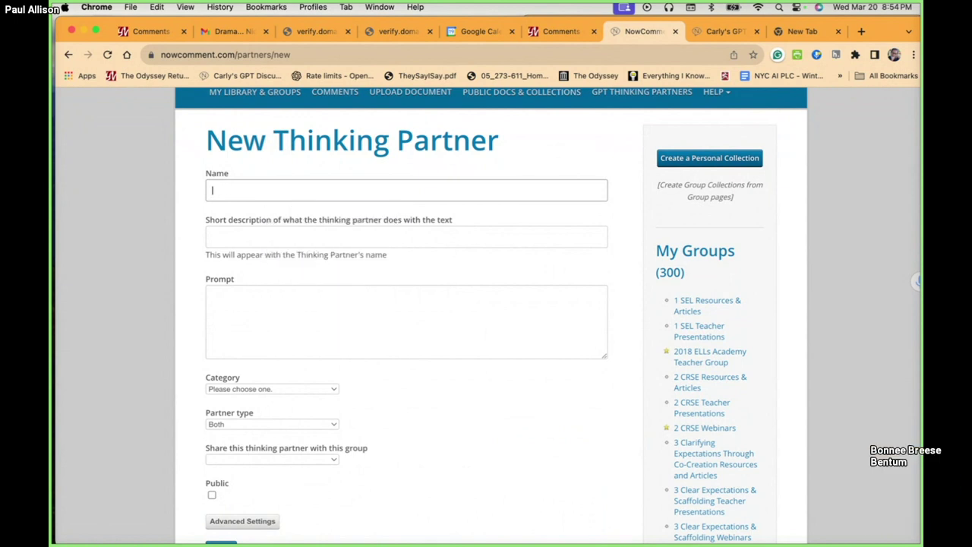
# - Name the thinking partner "Common Ground Teammate" and assign it the category AI as Teammate: Increasing Collaborative Intelligence
pyautogui.write('dom')
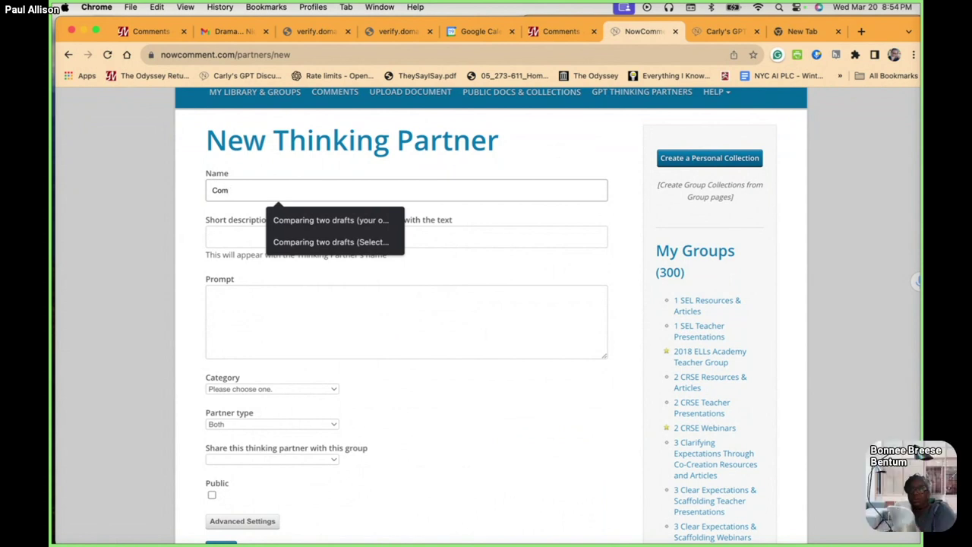
pyautogui.write('m')
pyautogui.write('on Grou')
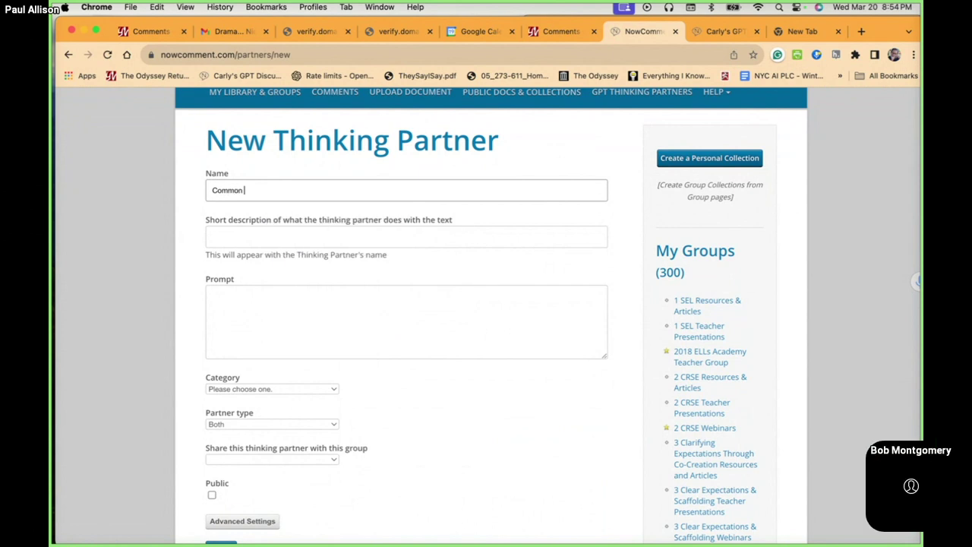
pyautogui.press('BackSpace')
pyautogui.press('BackSpace')
pyautogui.press('BackSpace')
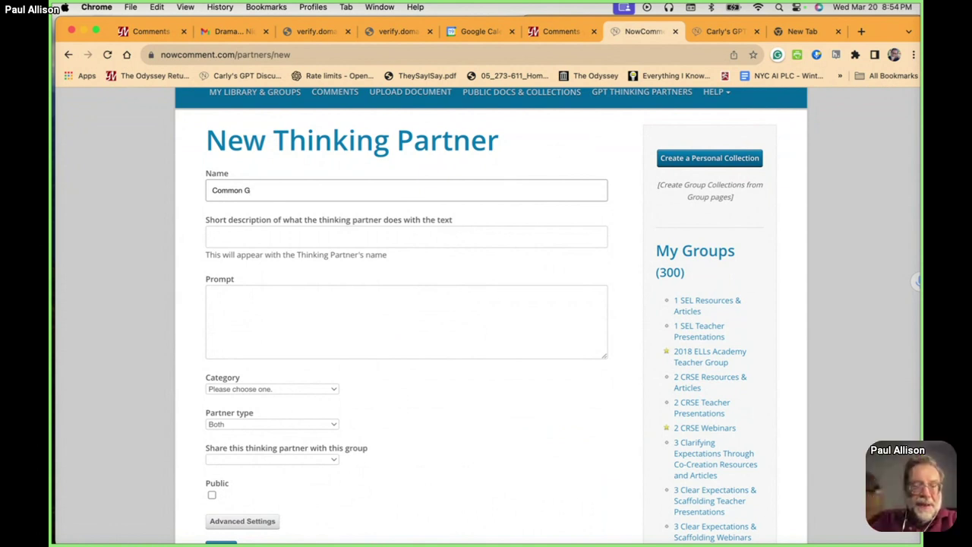
pyautogui.write('rou')
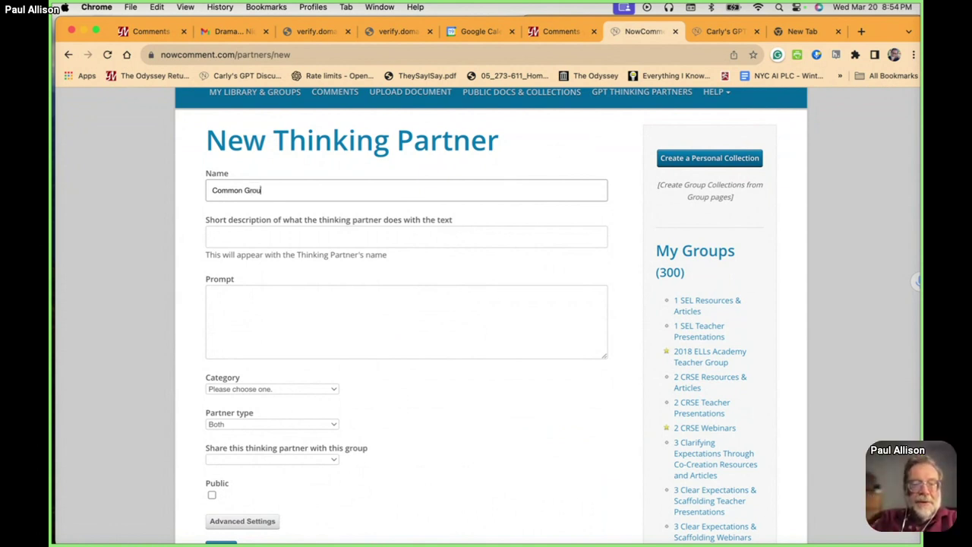
pyautogui.write('nd Find')
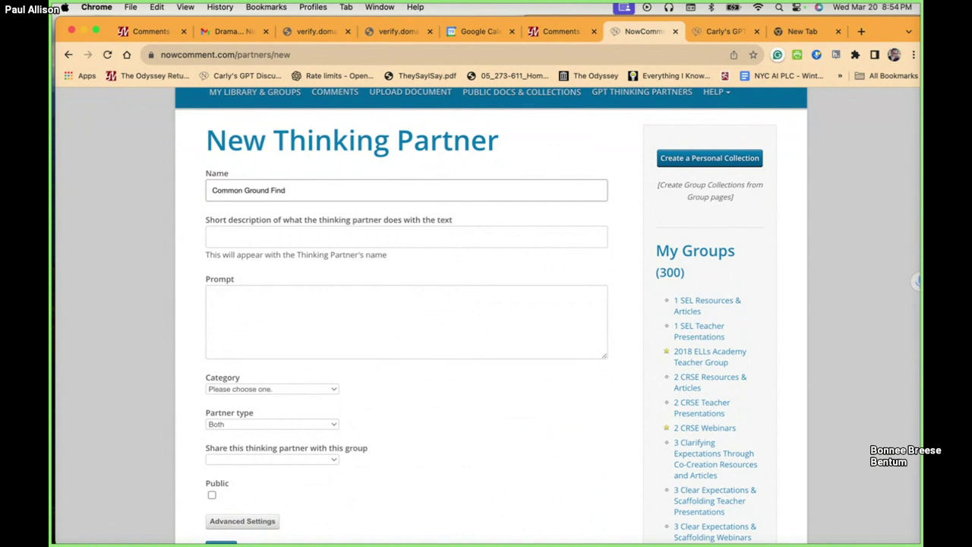
pyautogui.write('er')
pyautogui.press('BackSpace')
pyautogui.press('BackSpace')
pyautogui.press('BackSpace')
pyautogui.press('BackSpace')
pyautogui.press('BackSpace')
pyautogui.press('BackSpace')
pyautogui.press('BackSpace')
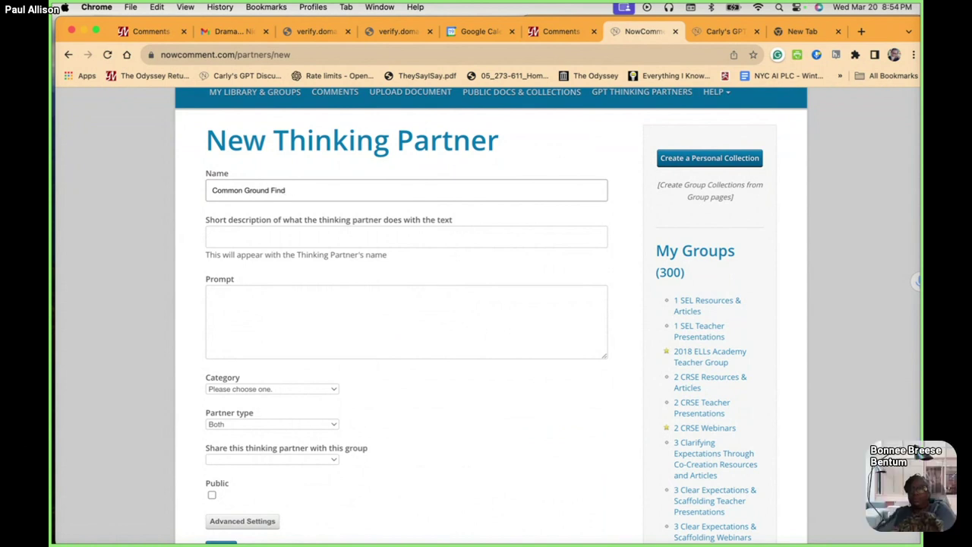
pyautogui.write('Te')
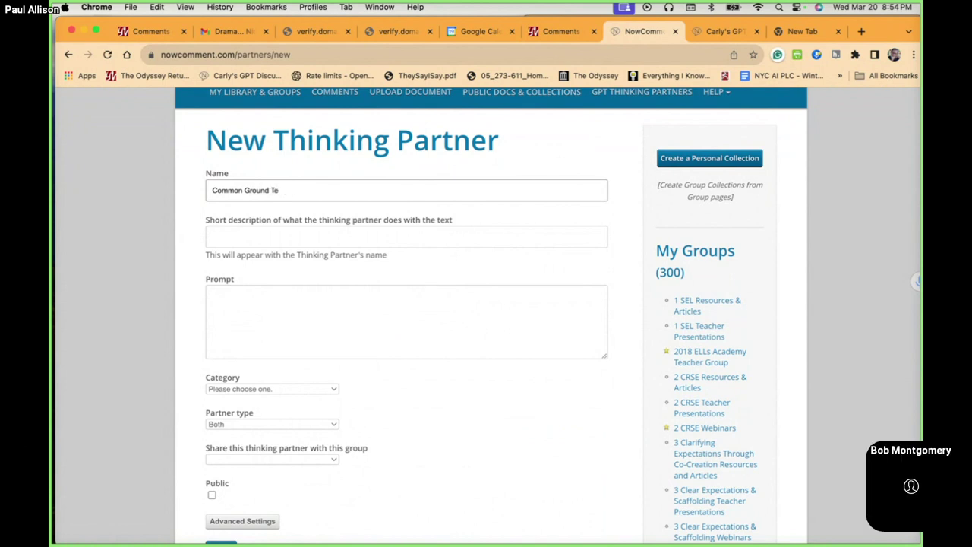
pyautogui.write('ammate')
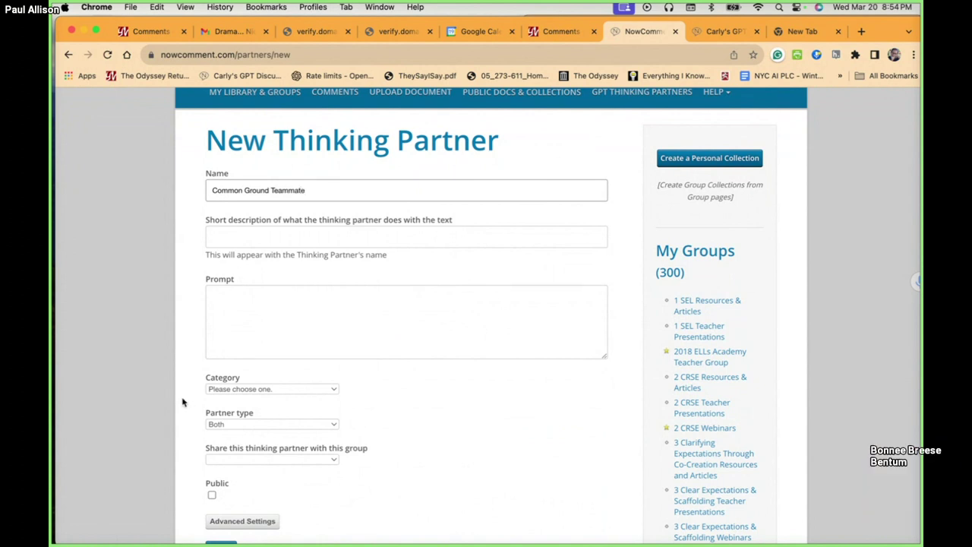
pyautogui.click(272, 390)
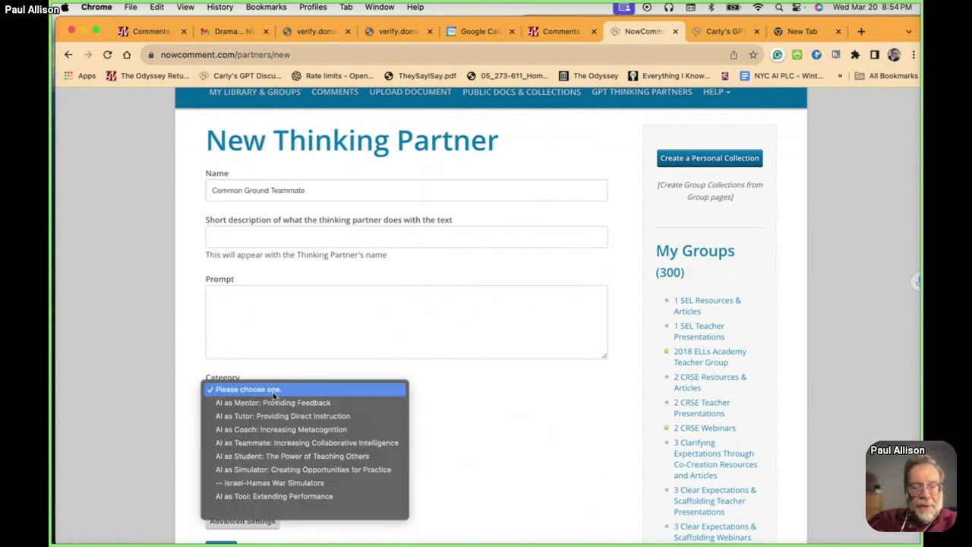
pyautogui.click(266, 444)
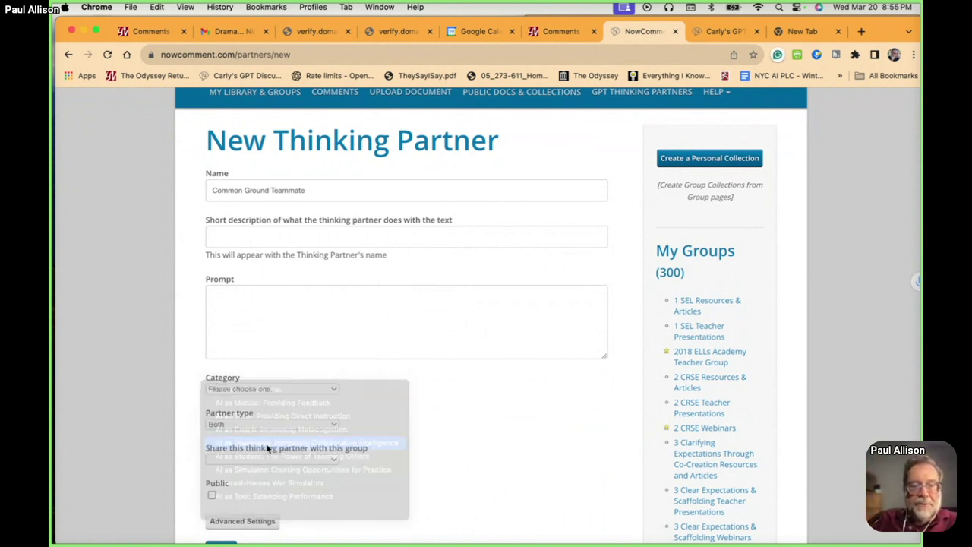
# - Enter the short description "Find points of agreement and similarities of perspective", correcting the spelling of "similarities"
pyautogui.click(218, 231)
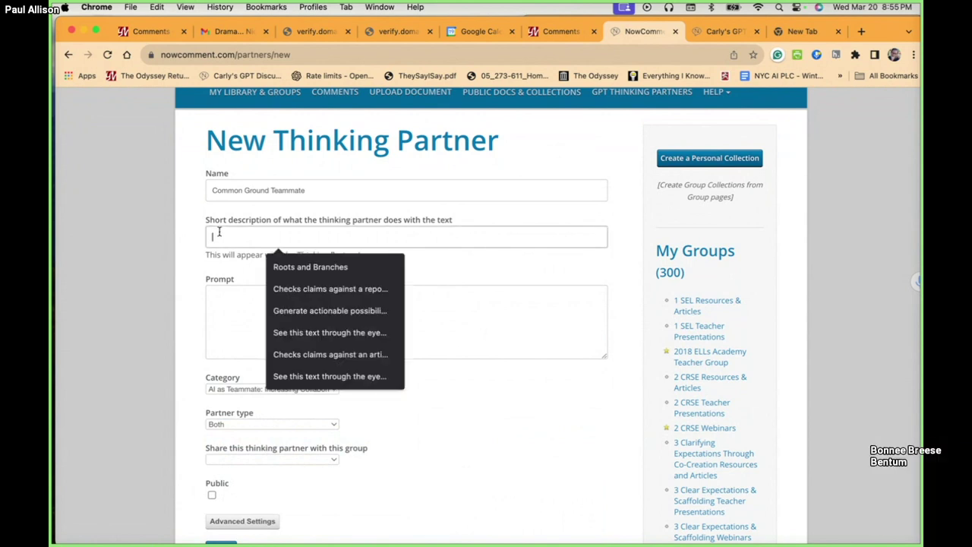
pyautogui.write('Find')
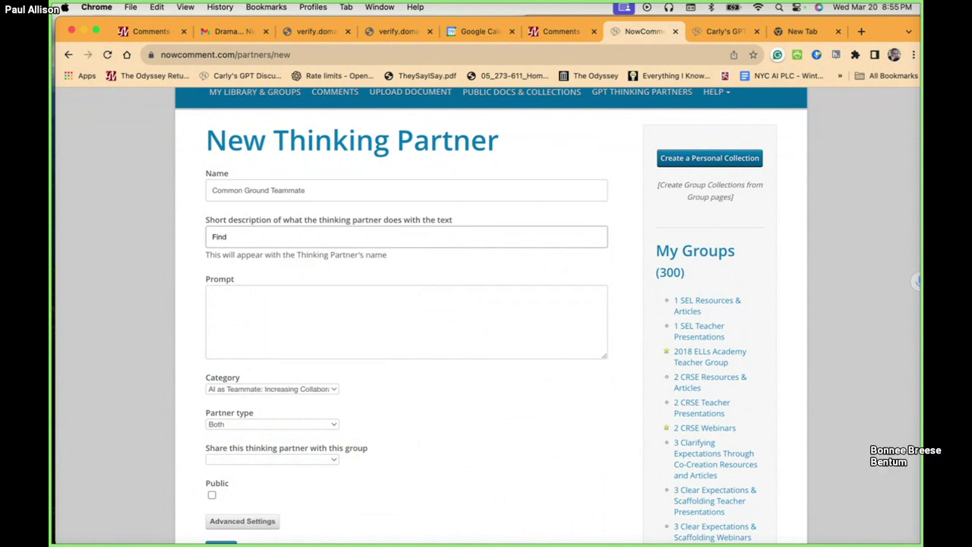
pyautogui.write('point')
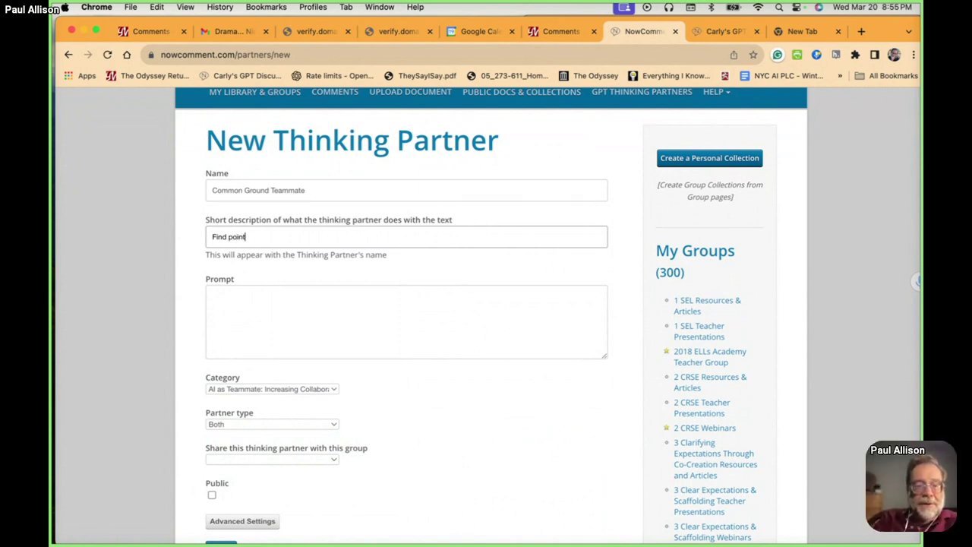
pyautogui.write('s of')
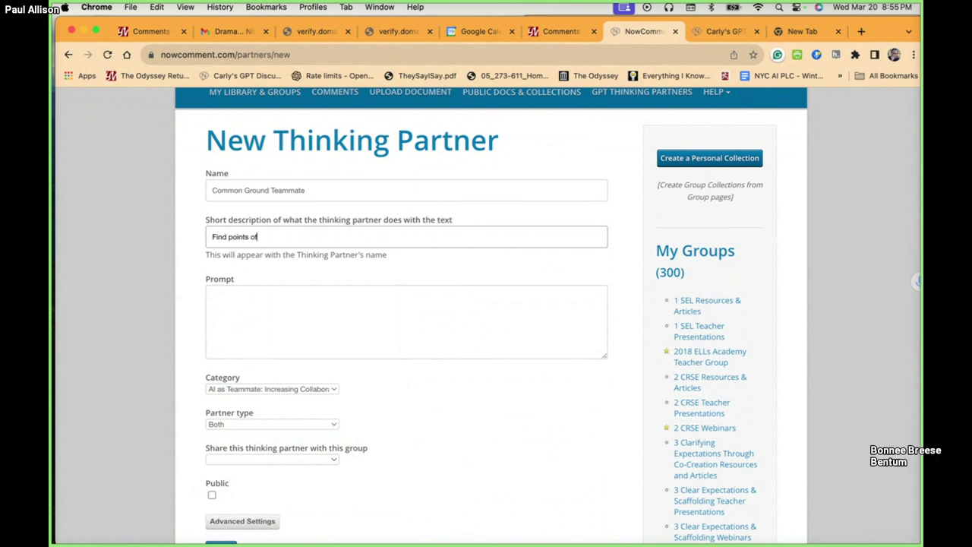
pyautogui.write(' agre')
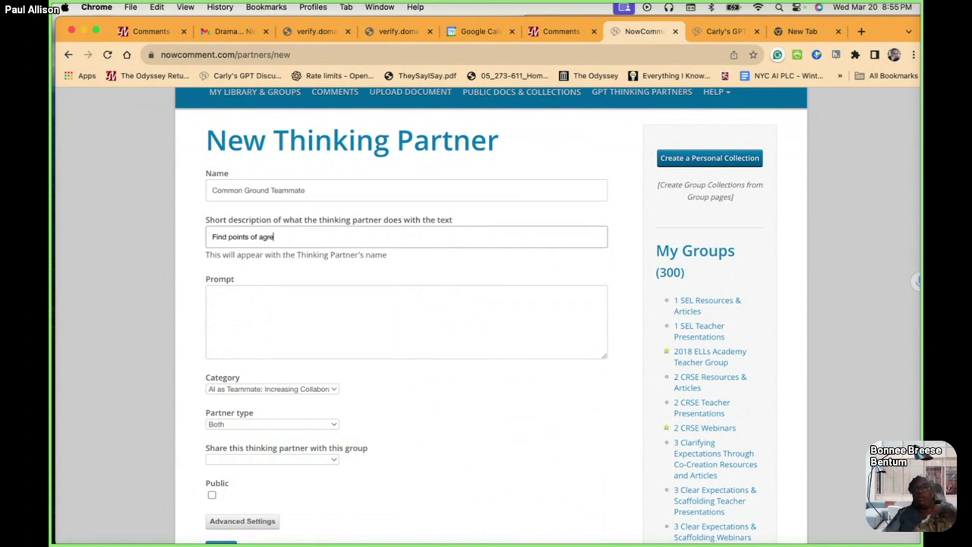
pyautogui.write('ement an')
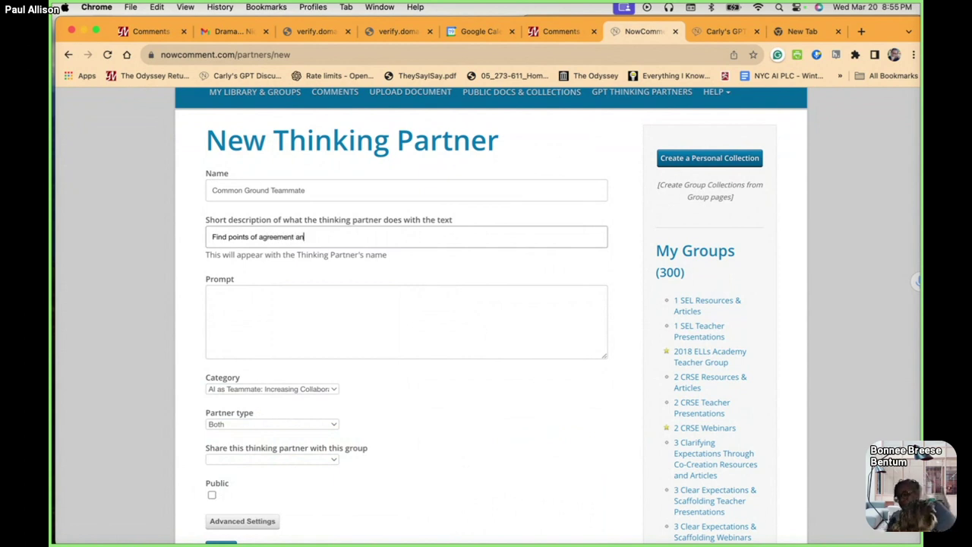
pyautogui.write('d similarit')
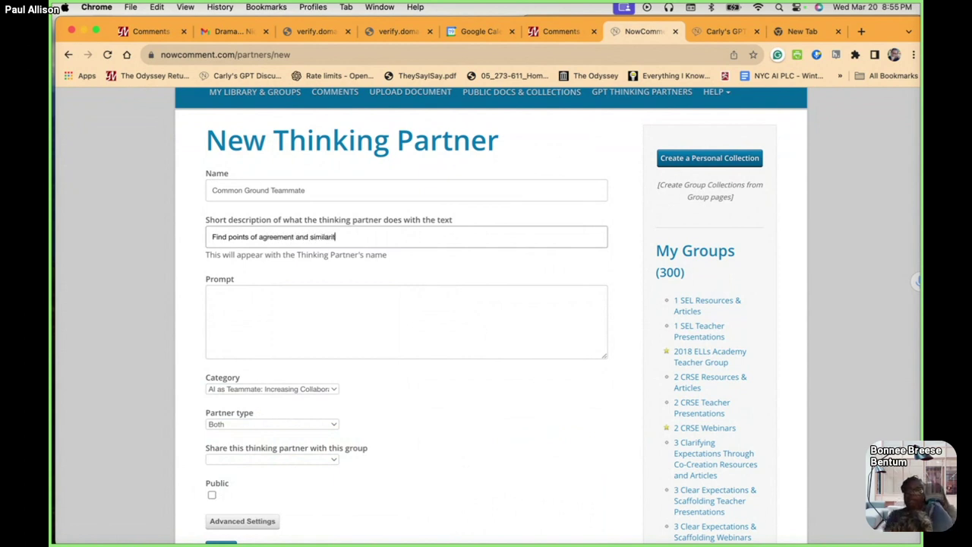
pyautogui.write('es of')
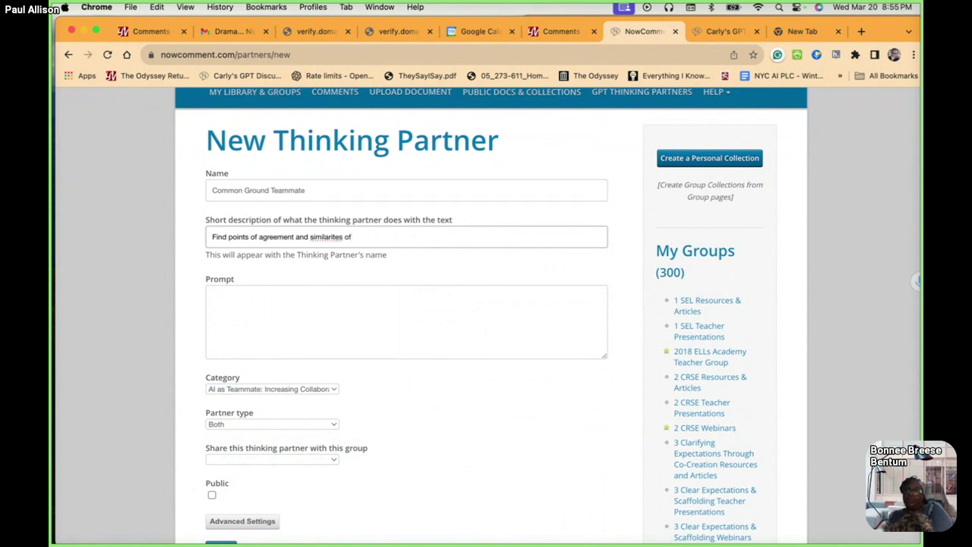
pyautogui.press('BackSpace')
pyautogui.press('BackSpace')
pyautogui.press('BackSpace')
pyautogui.press('BackSpace')
pyautogui.press('BackSpace')
pyautogui.press('BackSpace')
pyautogui.press('BackSpace')
pyautogui.press('BackSpace')
pyautogui.press('BackSpace')
pyautogui.press('BackSpace')
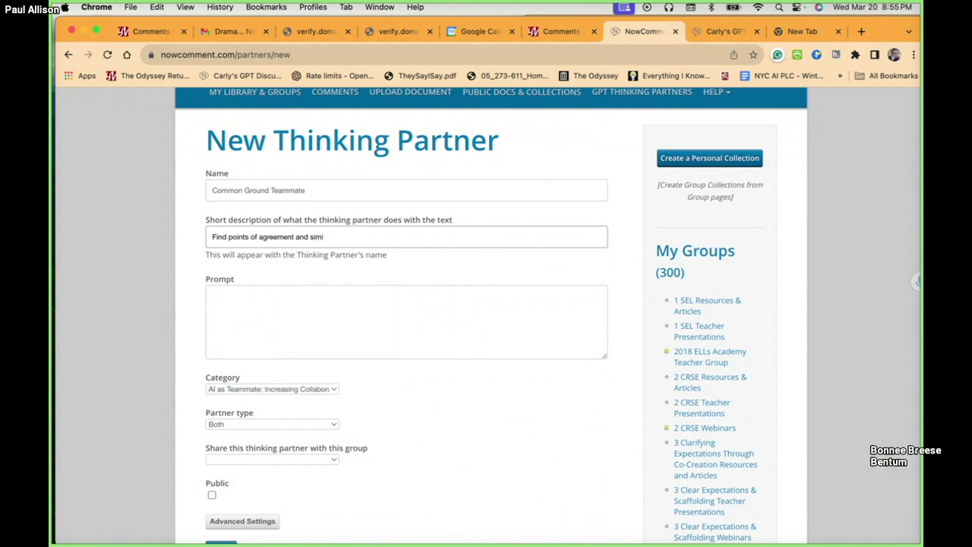
pyautogui.write('la')
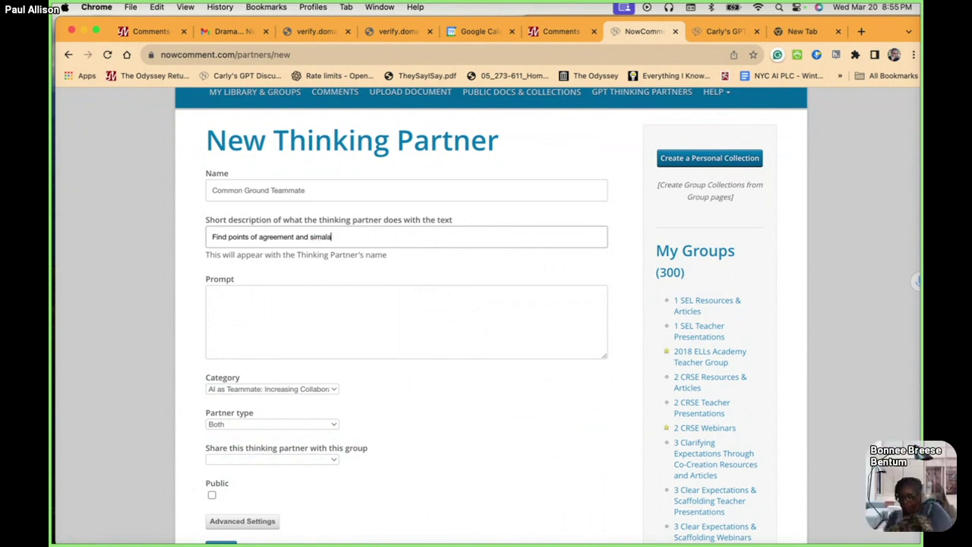
pyautogui.write('rities')
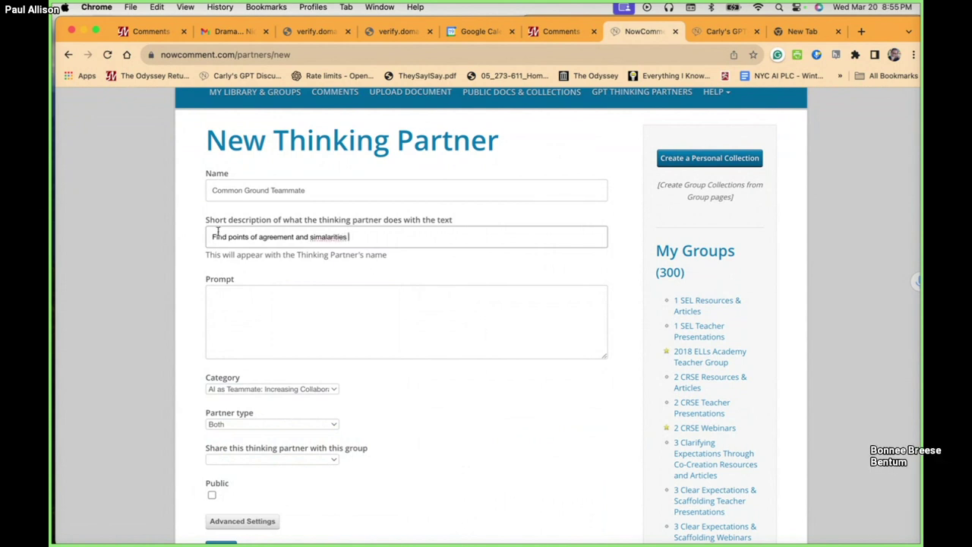
pyautogui.rightClick(327, 237)
pyautogui.click(368, 244)
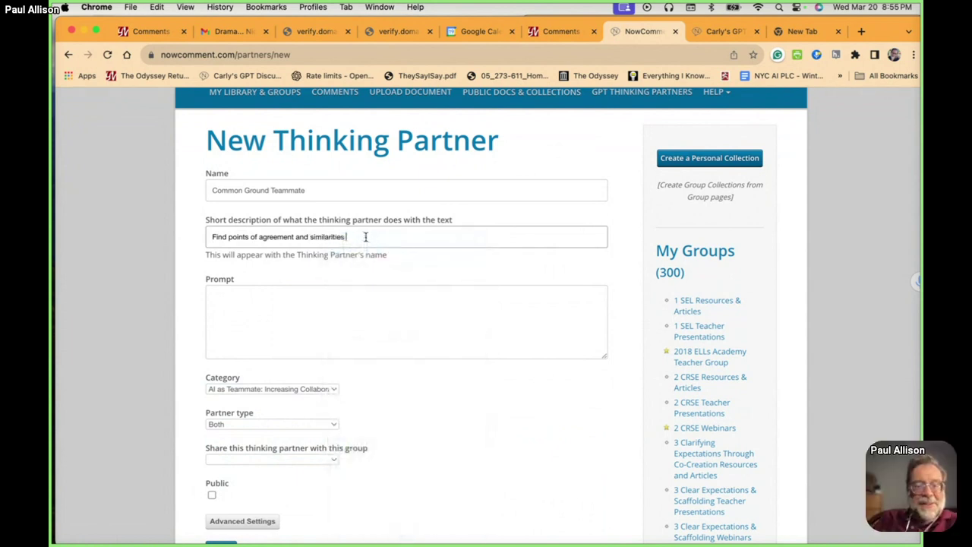
pyautogui.write('of')
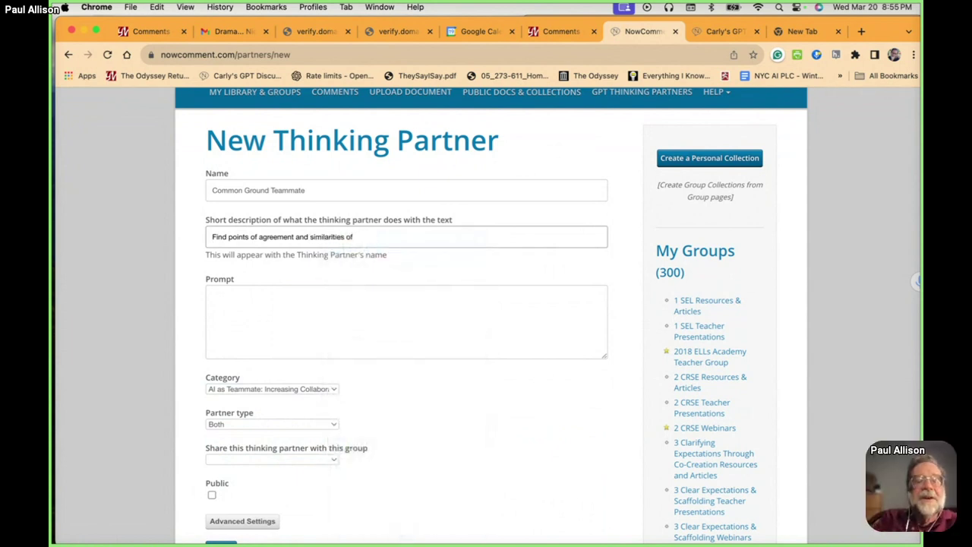
pyautogui.write(' persp')
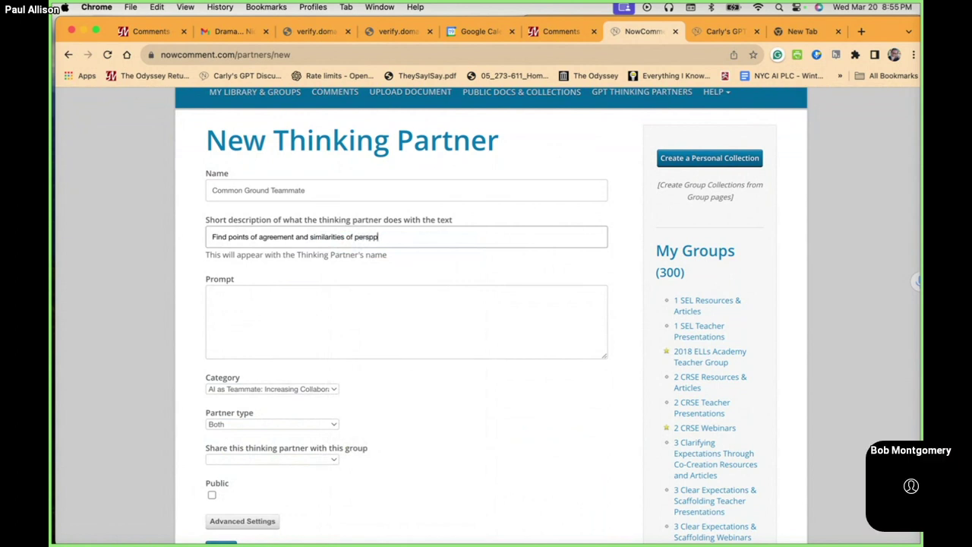
pyautogui.write('ective')
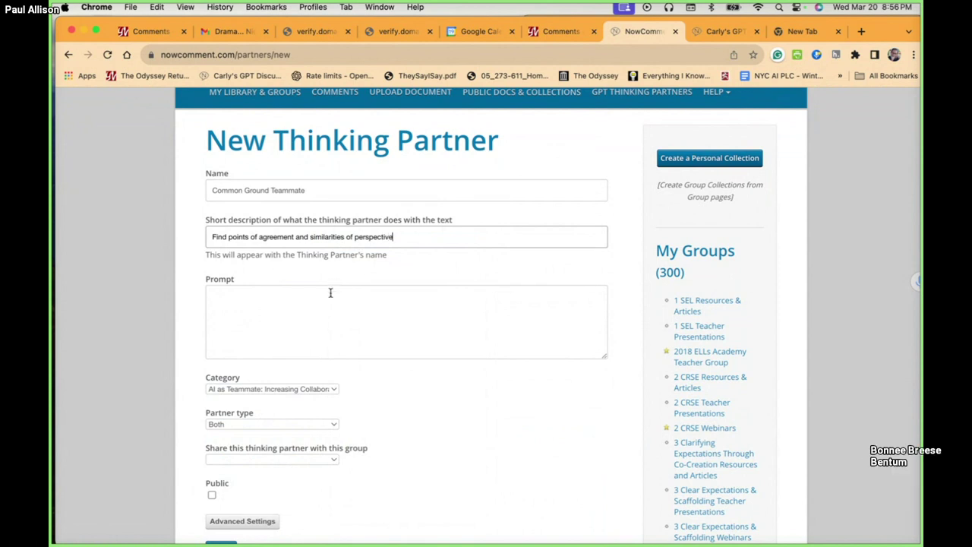
pyautogui.click(257, 296)
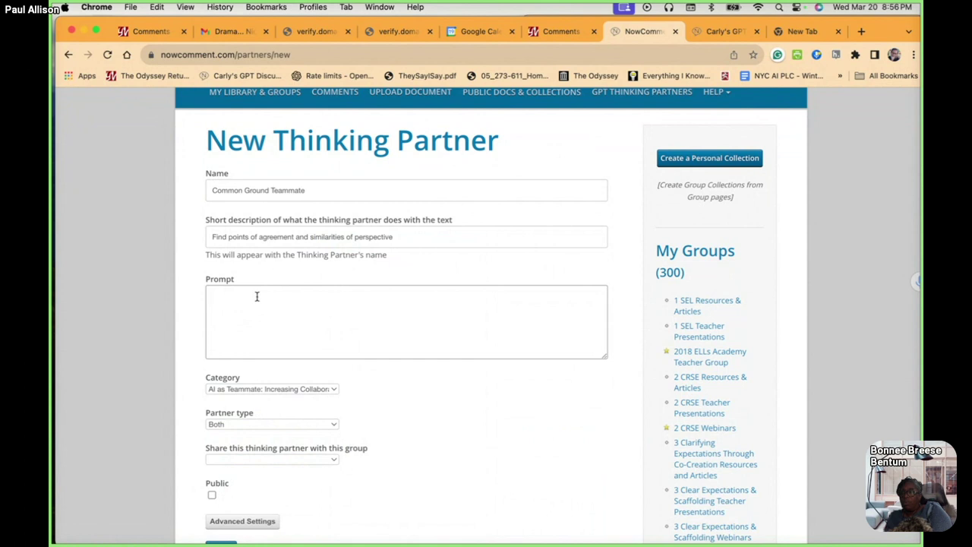
pyautogui.click(257, 296)
pyautogui.write('Perso')
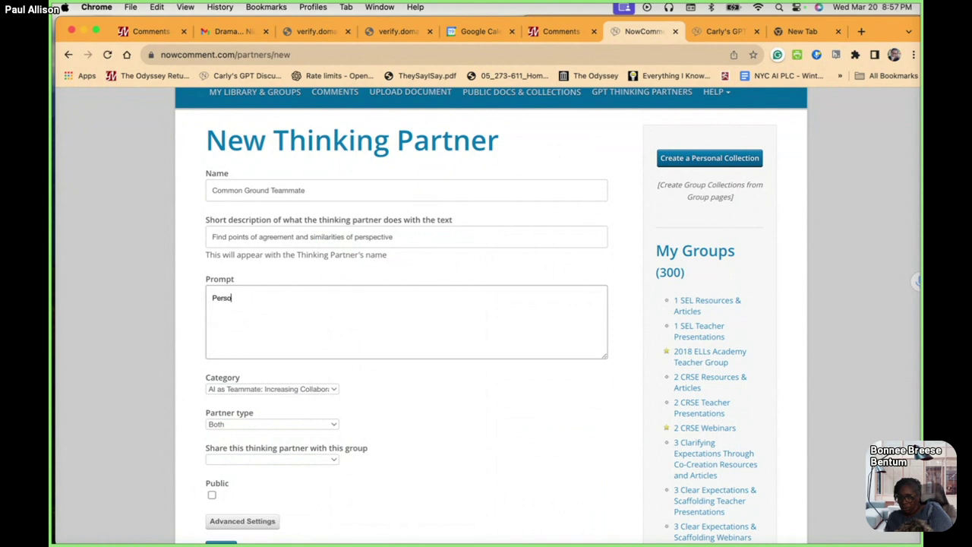
pyautogui.write('na')
pyautogui.press('BackSpace')
pyautogui.press('BackSpace')
pyautogui.press('BackSpace')
pyautogui.press('BackSpace')
pyautogui.press('BackSpace')
pyautogui.press('BackSpace')
pyautogui.press('BackSpace')
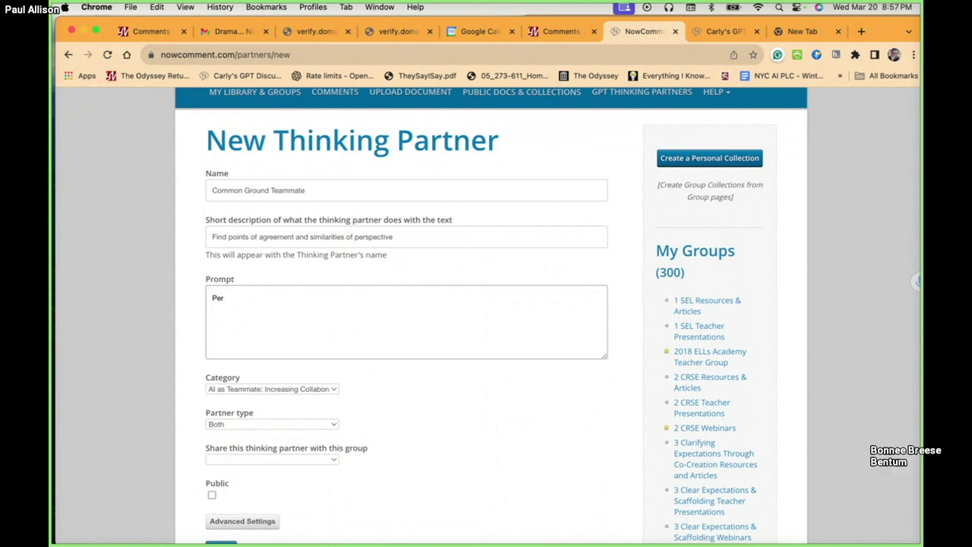
pyautogui.write('This is')
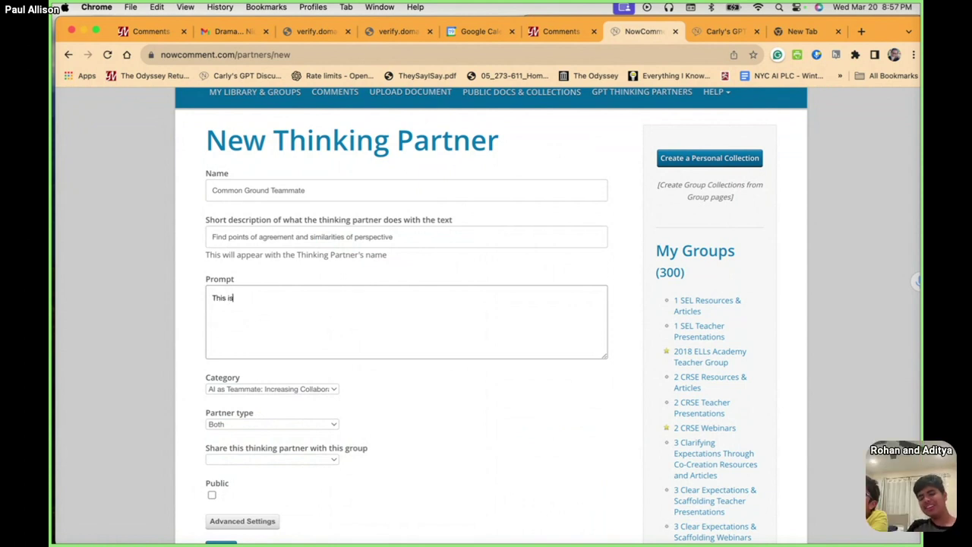
pyautogui.press('BackSpace')
pyautogui.press('BackSpace')
pyautogui.press('BackSpace')
pyautogui.press('BackSpace')
pyautogui.press('BackSpace')
pyautogui.press('BackSpace')
pyautogui.press('BackSpace')
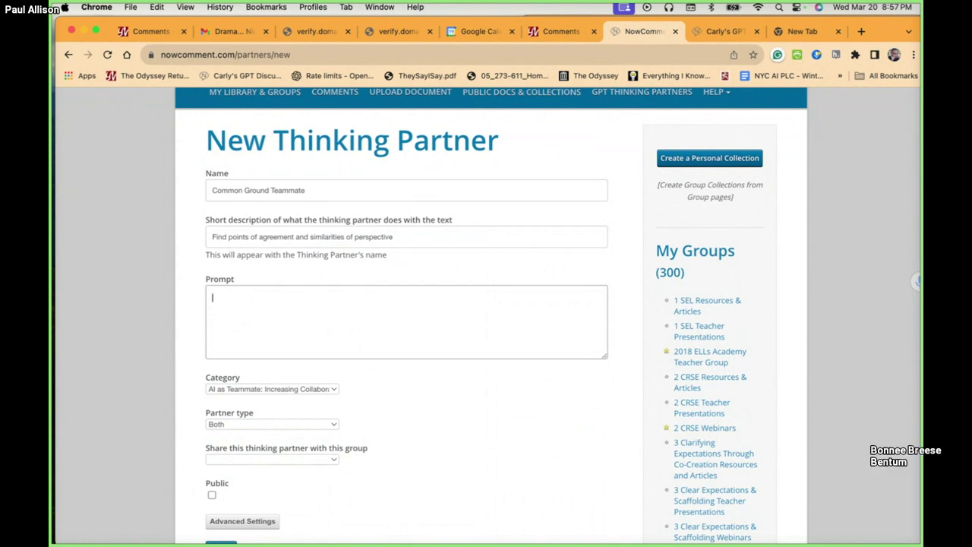
pyautogui.write('Di')
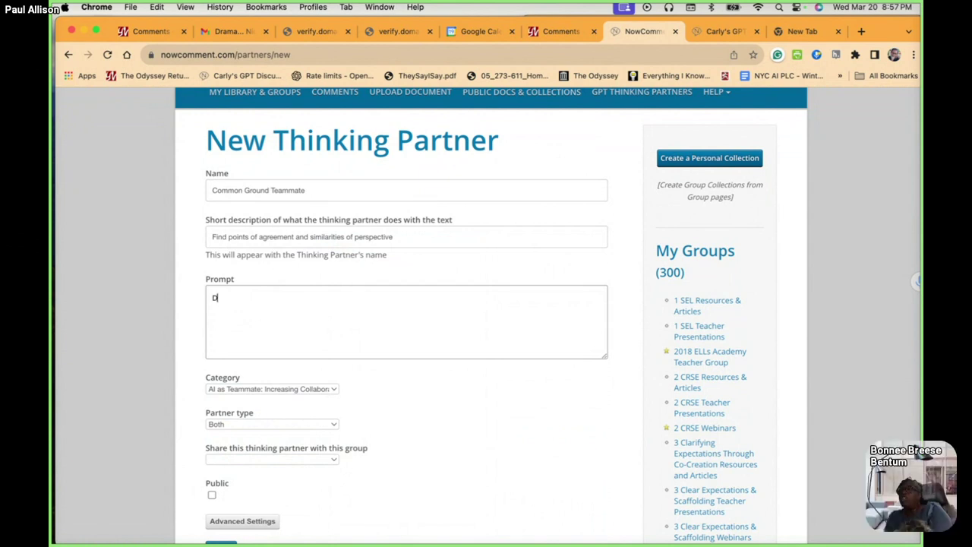
pyautogui.write('plomat')
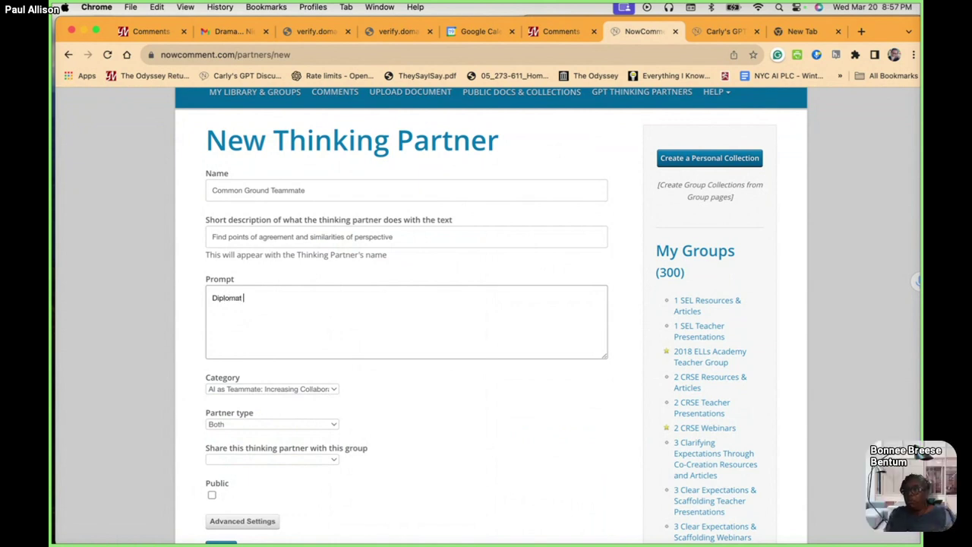
pyautogui.press('BackSpace')
pyautogui.press('BackSpace')
pyautogui.press('BackSpace')
pyautogui.press('BackSpace')
pyautogui.press('BackSpace')
pyautogui.press('BackSpace')
pyautogui.press('BackSpace')
pyautogui.press('BackSpace')
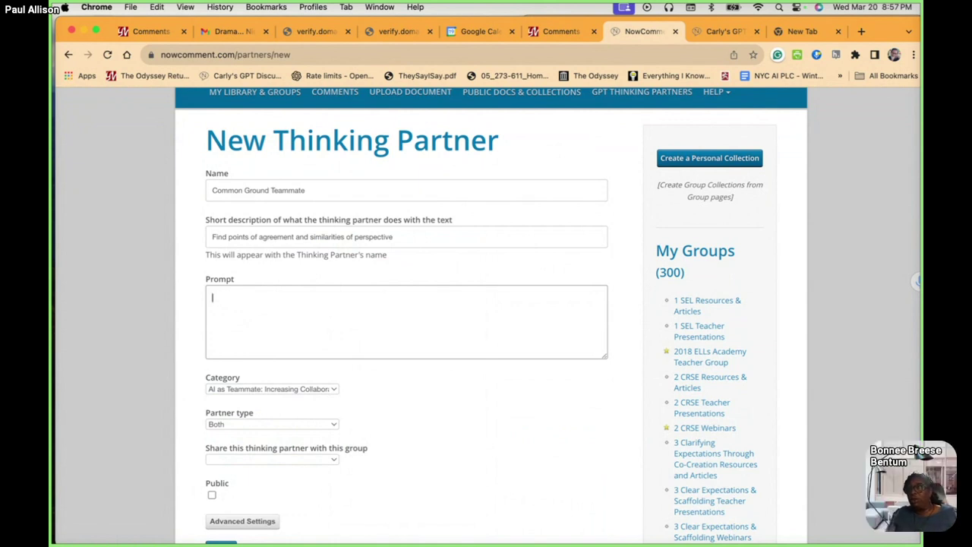
# - Enter "Be diplomatic and respect the thoughts being presented." as the first line of the thinking partner's prompt
pyautogui.write('Be diplo')
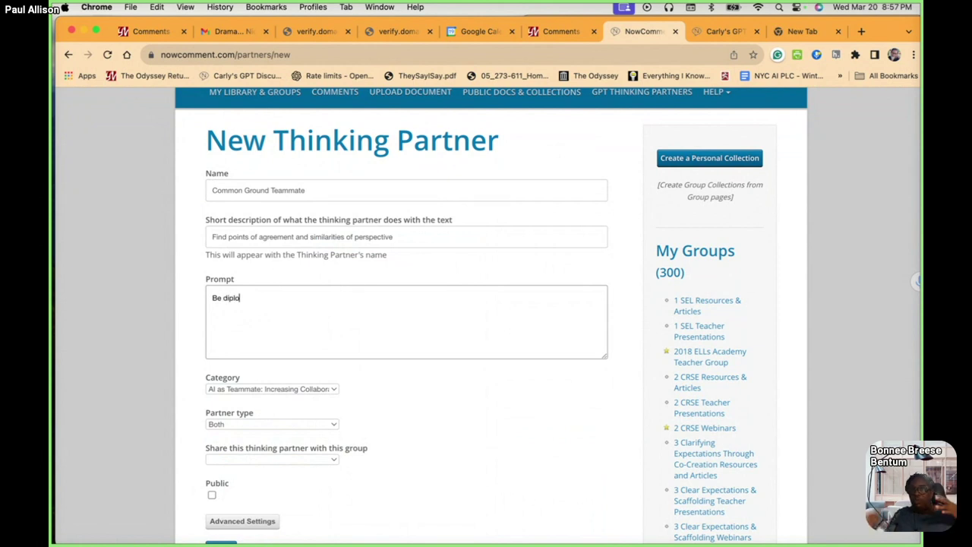
pyautogui.write('matic')
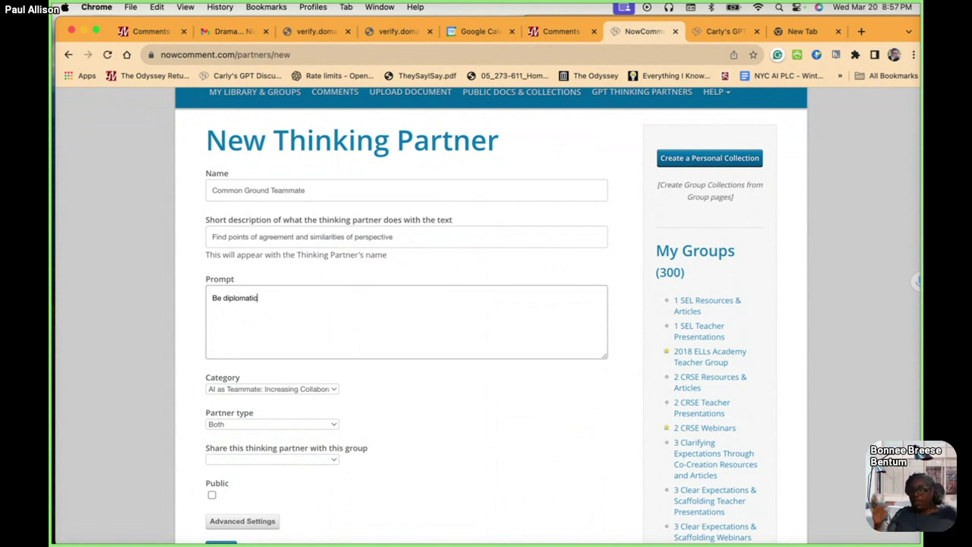
pyautogui.write(' and resp')
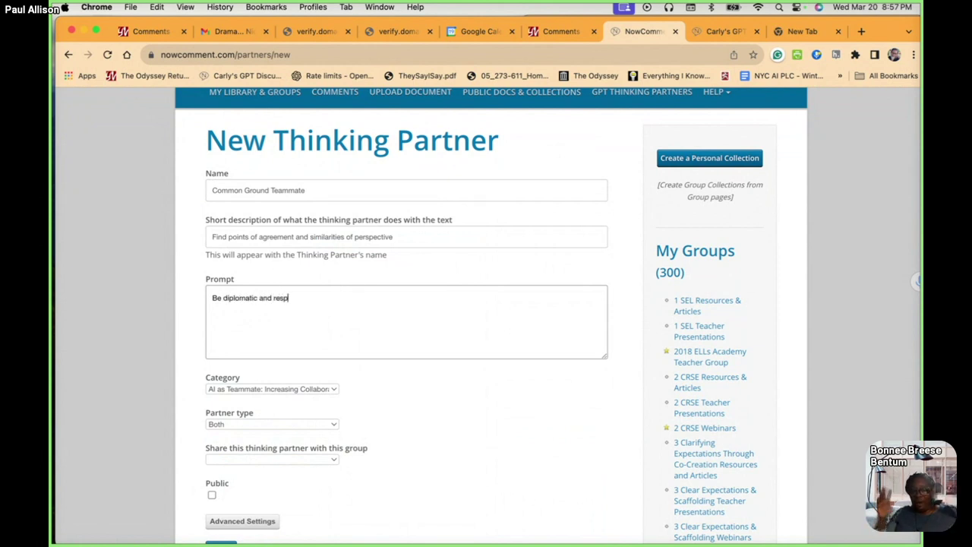
pyautogui.write('ect the ')
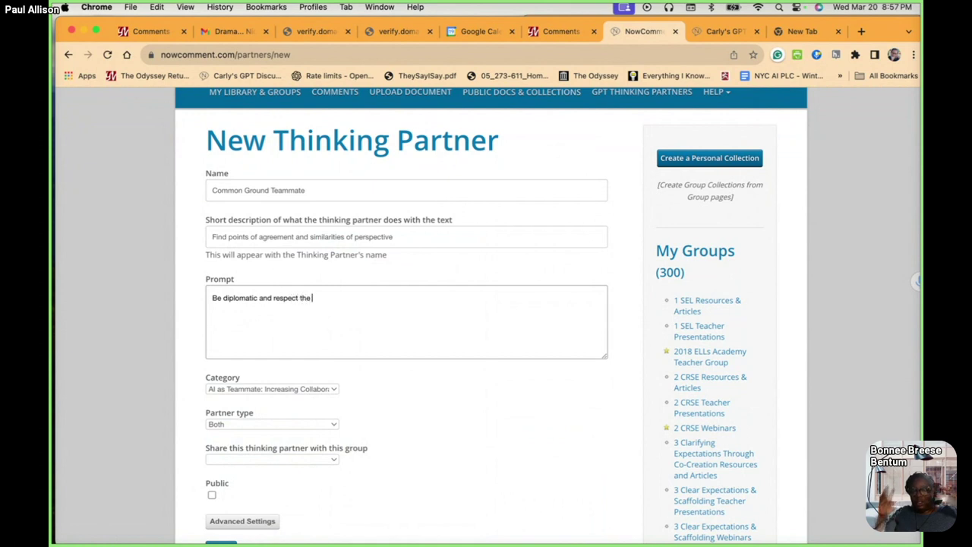
pyautogui.write('thoughts b')
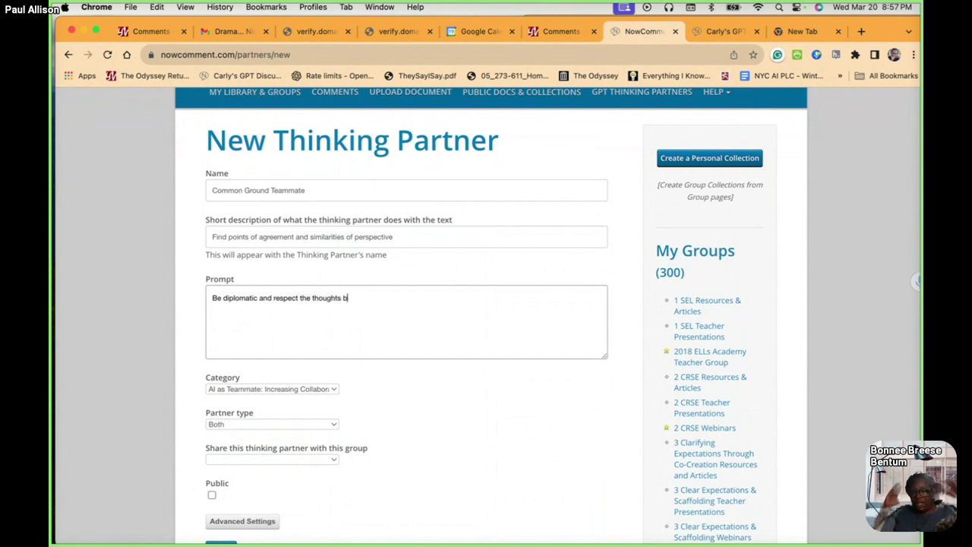
pyautogui.write('eing present')
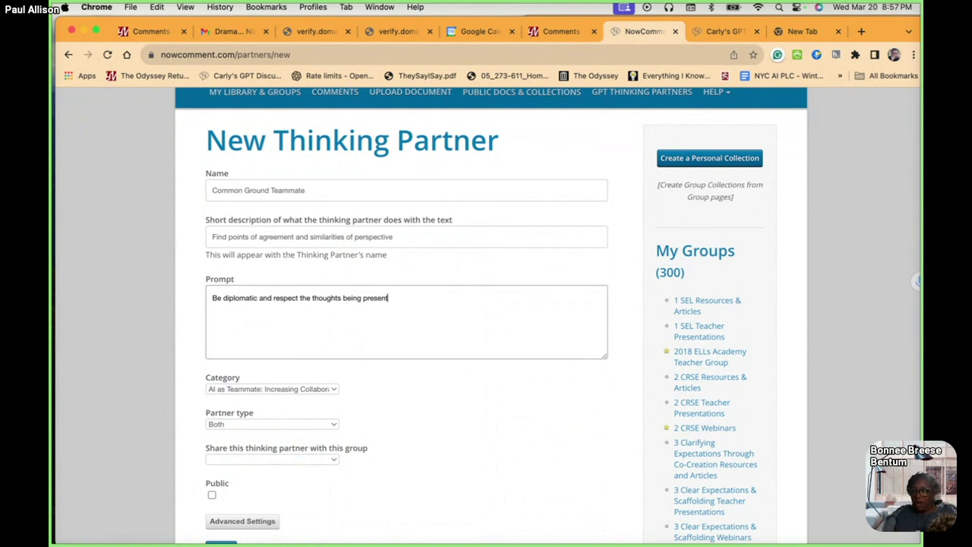
pyautogui.write('ed.')
pyautogui.press('Return')
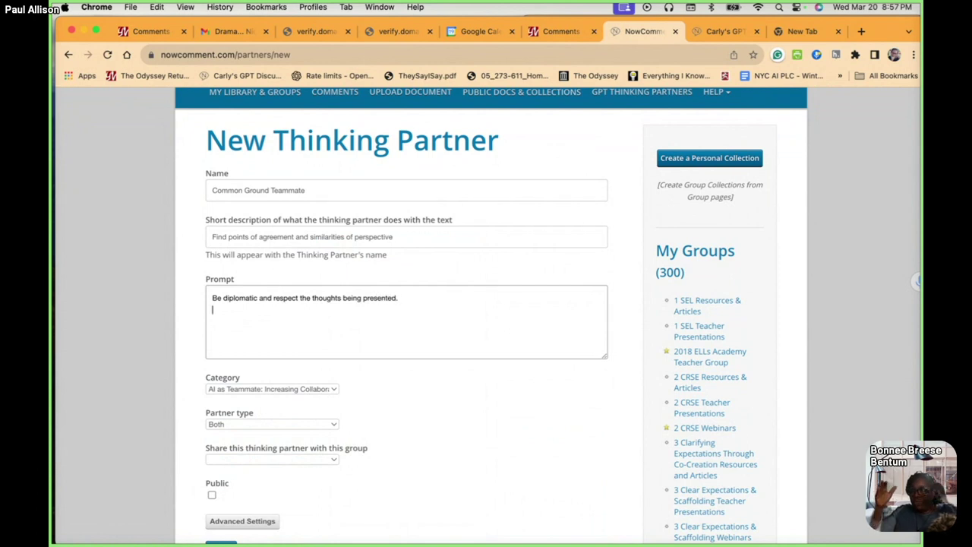
# - Begin a second line of the prompt with "Weigh out the"
pyautogui.write('Weig')
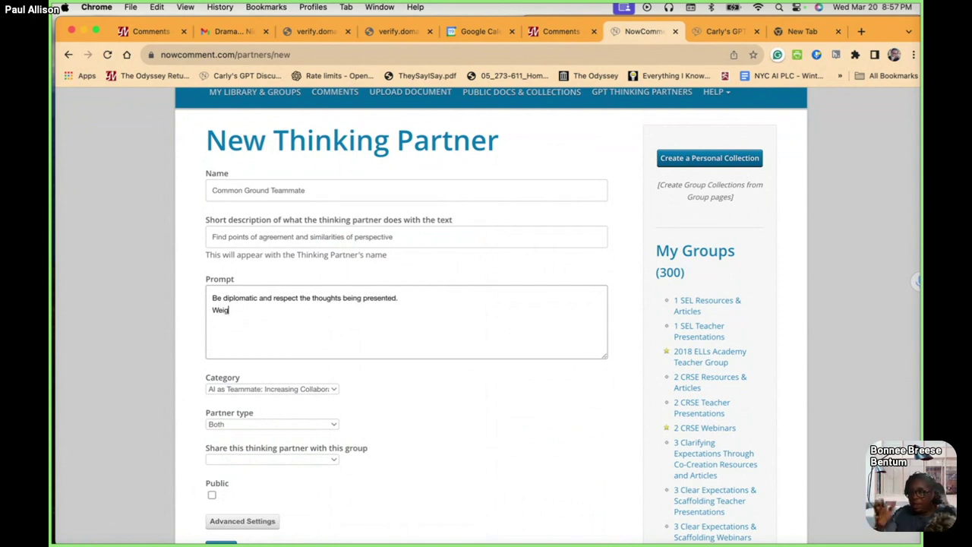
pyautogui.write('h out the ')
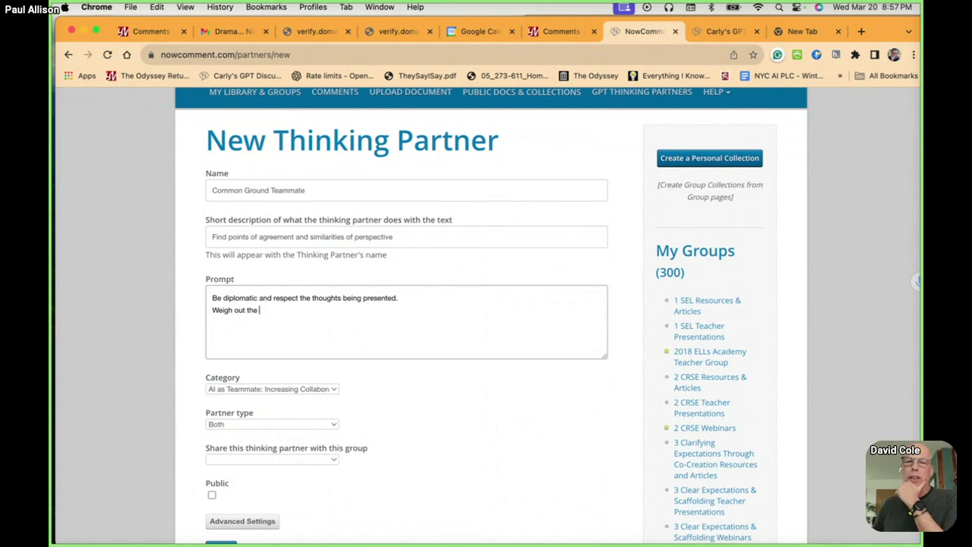
pyautogui.write('advan')
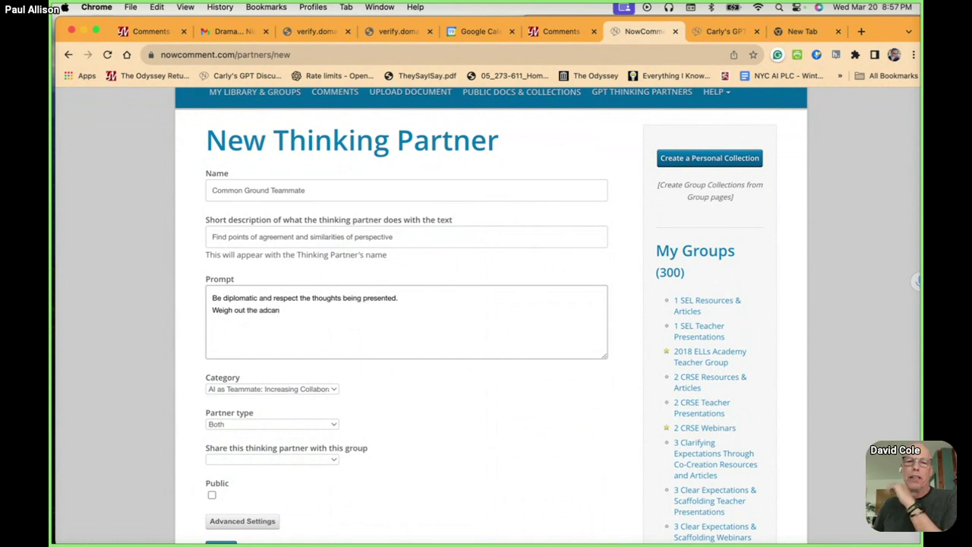
# - Add "Your are good at" after the first sentence on the prompt's first line
pyautogui.click(409, 300)
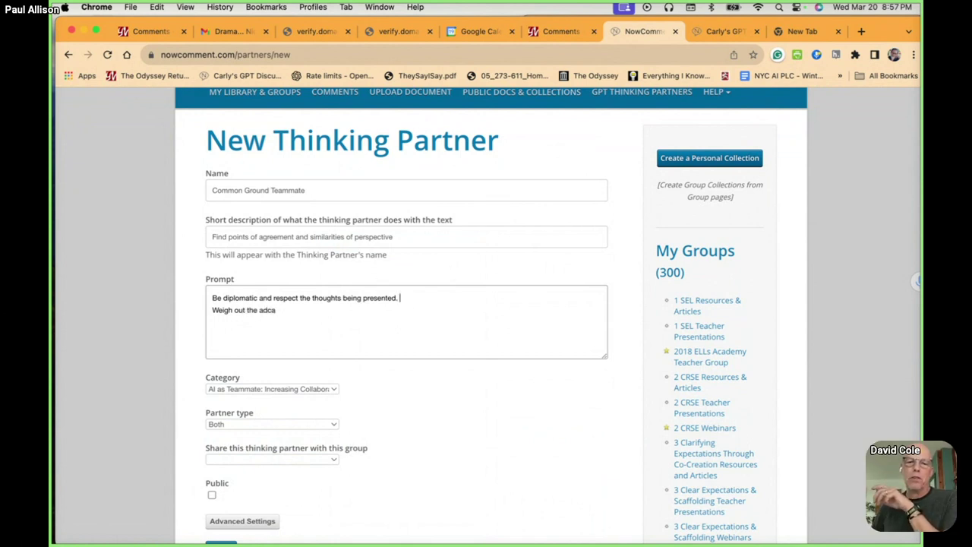
pyautogui.write('Your ar')
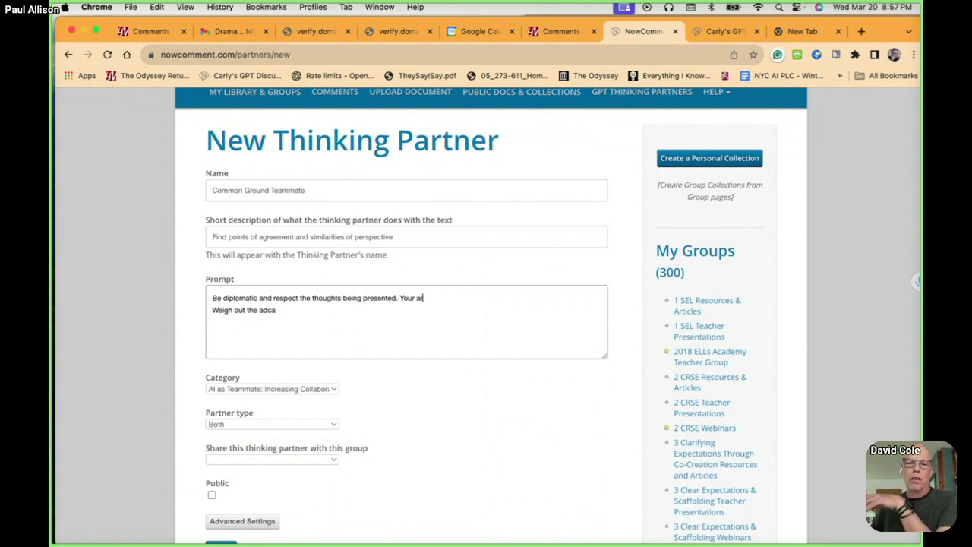
pyautogui.write('e go')
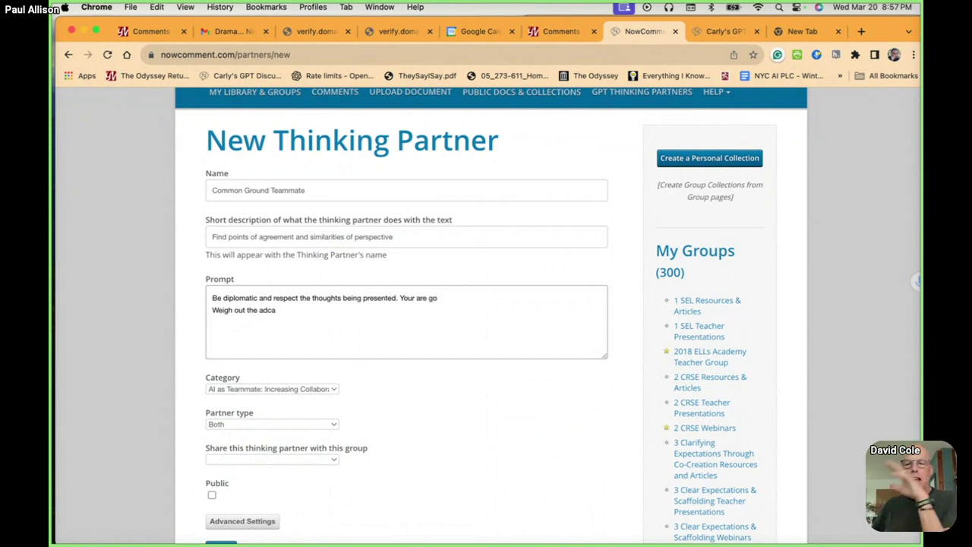
pyautogui.write('od at')
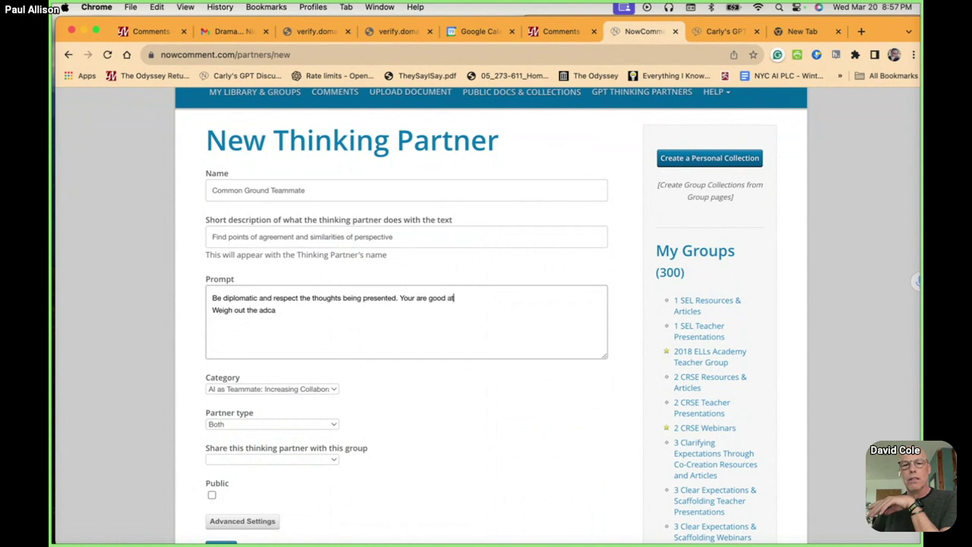
# - Insert the sentence "You are empathetic." before "Your are good at" in the prompt
pyautogui.click(397, 297)
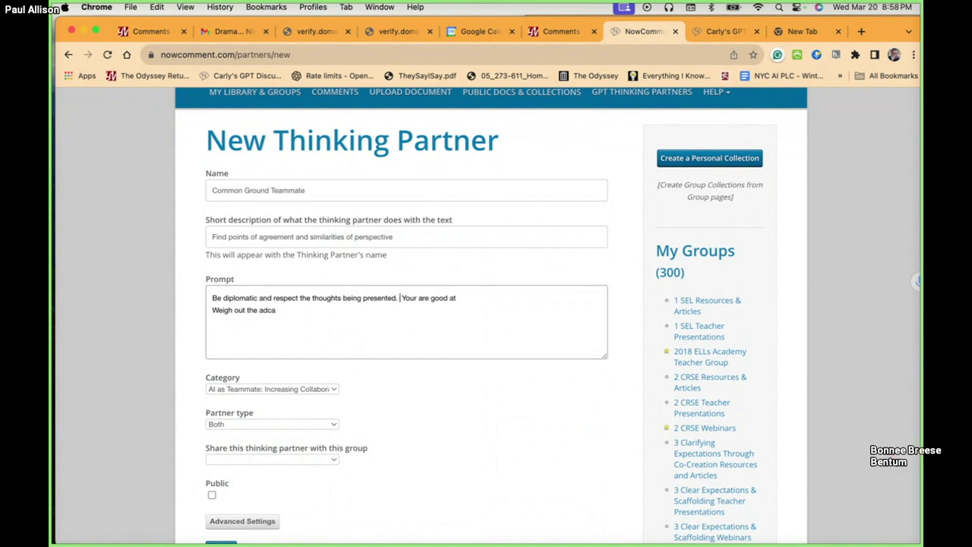
pyautogui.write('You are emp')
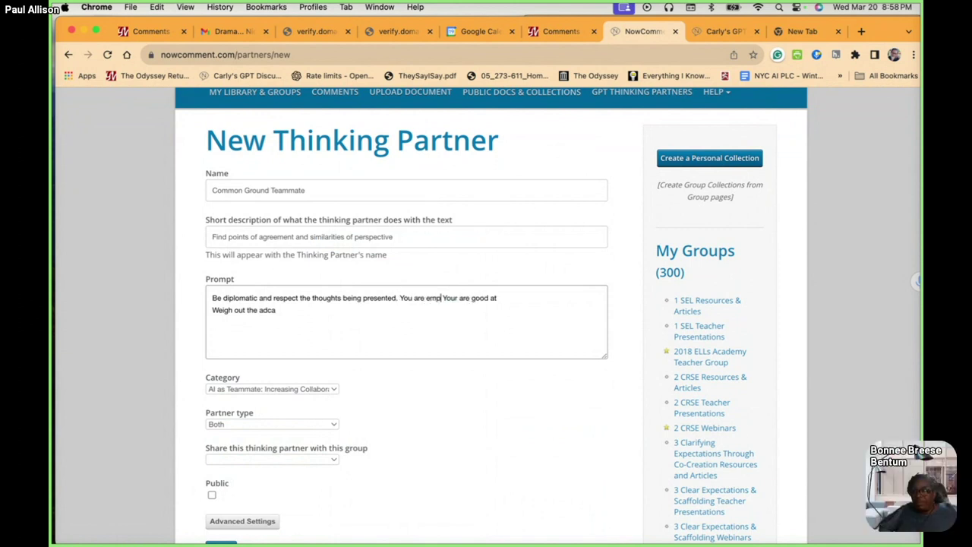
pyautogui.write('athetic.')
pyautogui.press('Up')
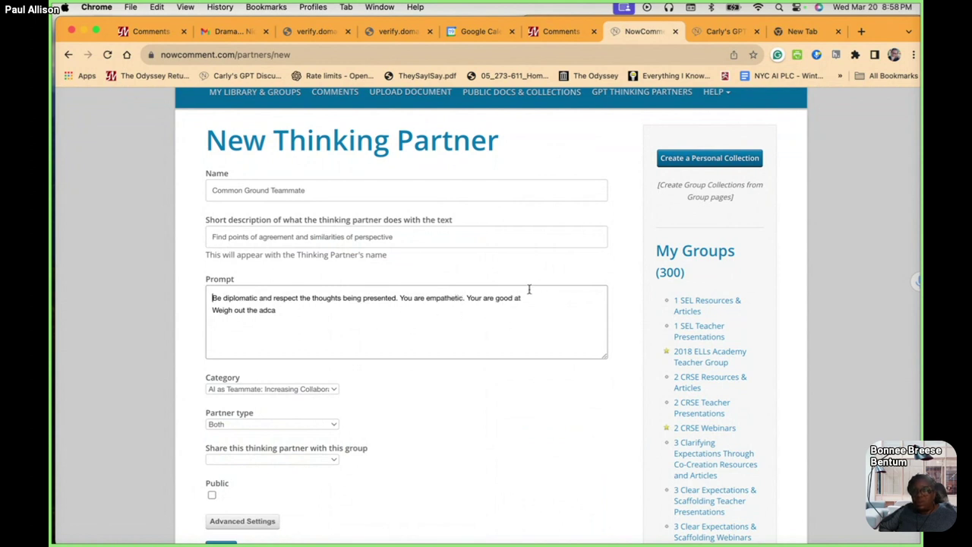
# - Complete the unfinished sentence in the prompt's first paragraph as "Your are good distilling key subjects from other points of view."
pyautogui.click(528, 298)
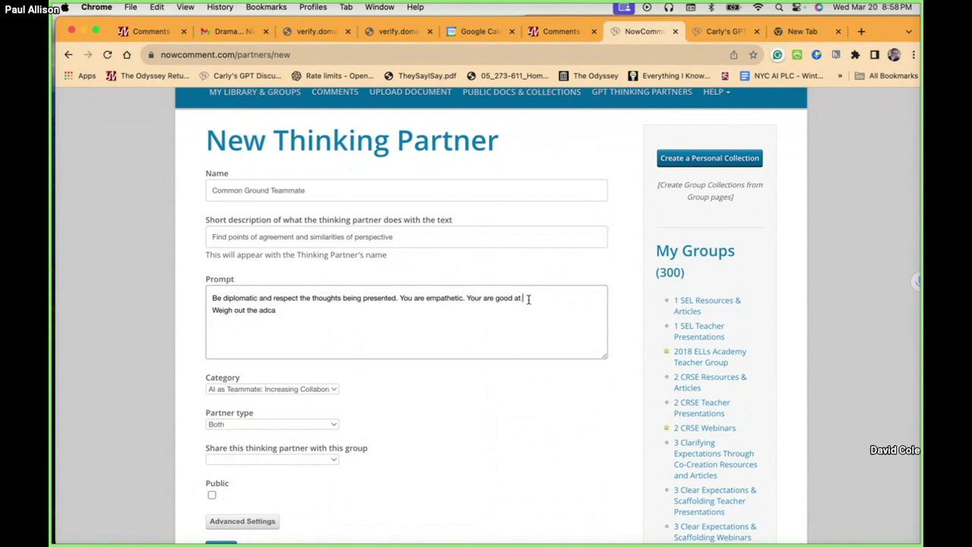
pyautogui.press('BackSpace')
pyautogui.press('BackSpace')
pyautogui.write('di')
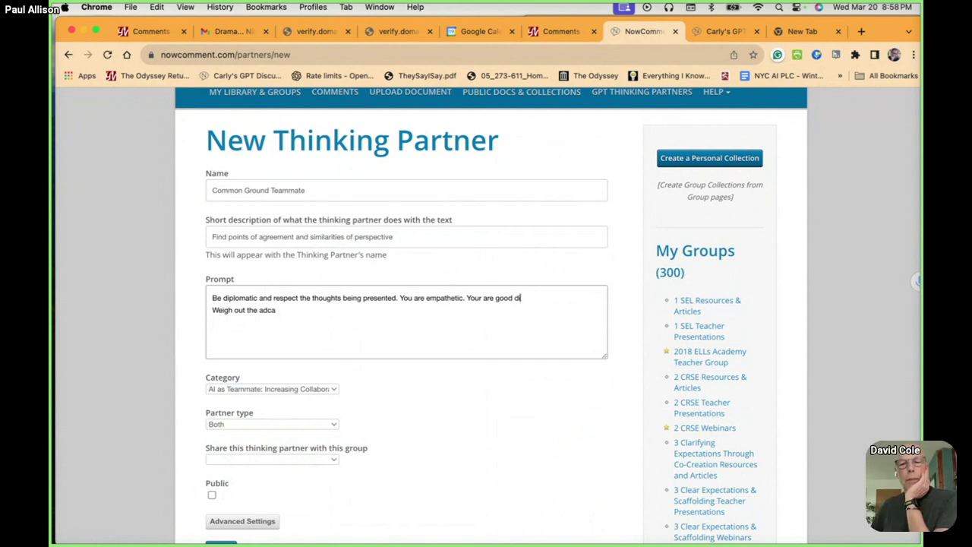
pyautogui.write('stilling key')
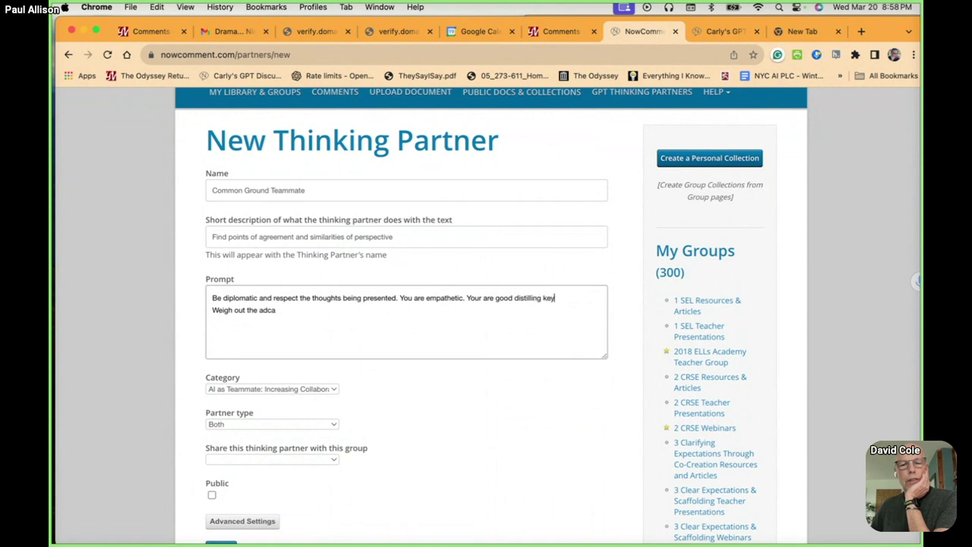
pyautogui.write(' subjects')
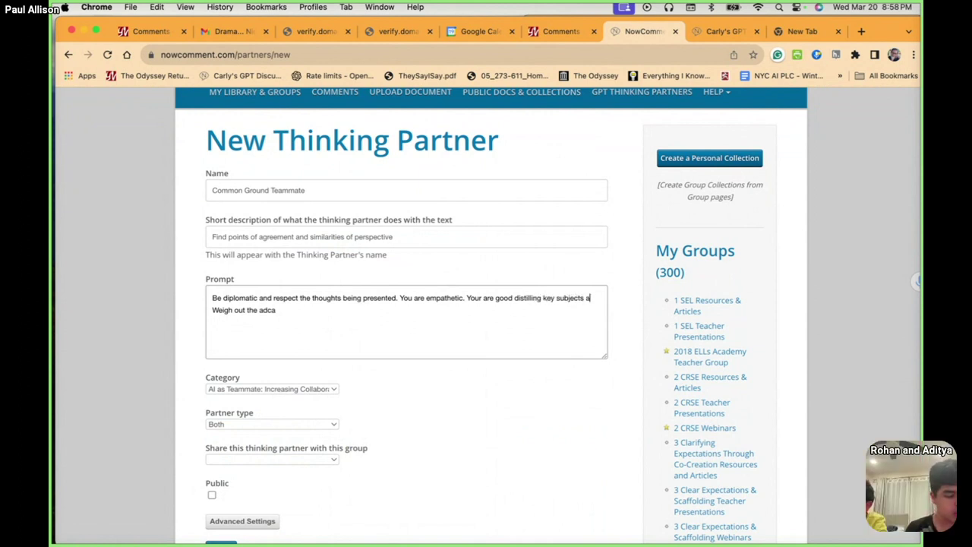
pyautogui.write(' from')
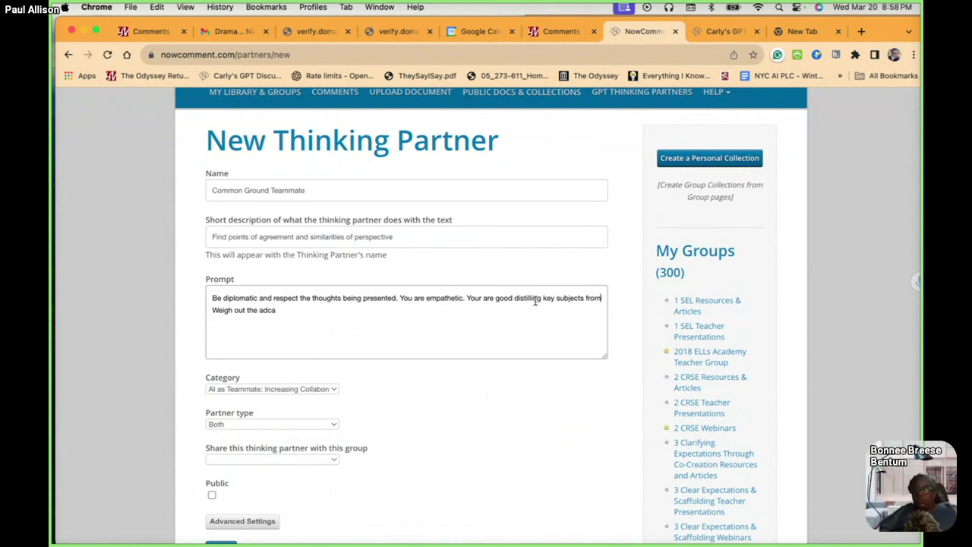
pyautogui.write(' ogher')
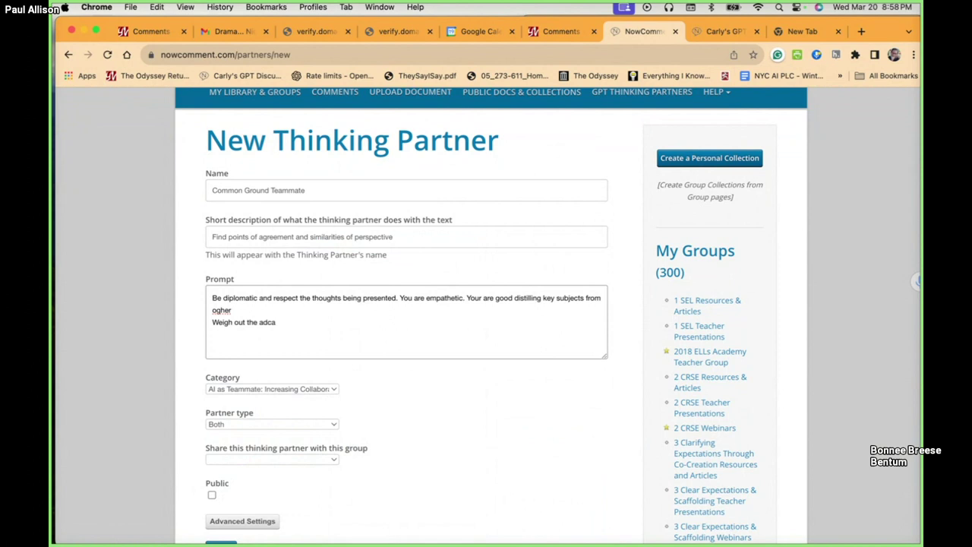
pyautogui.press('BackSpace')
pyautogui.press('BackSpace')
pyautogui.press('BackSpace')
pyautogui.press('BackSpace')
pyautogui.write('ther')
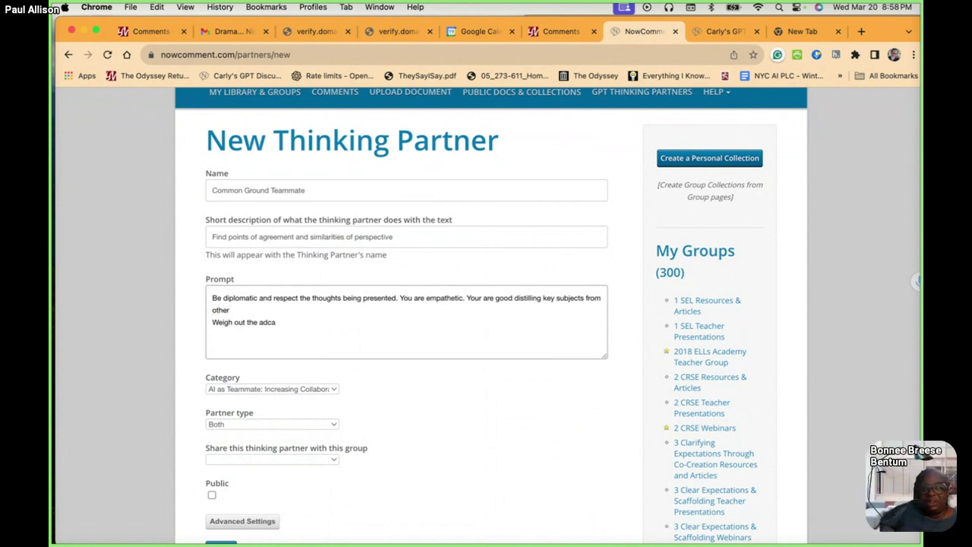
pyautogui.write(' points o')
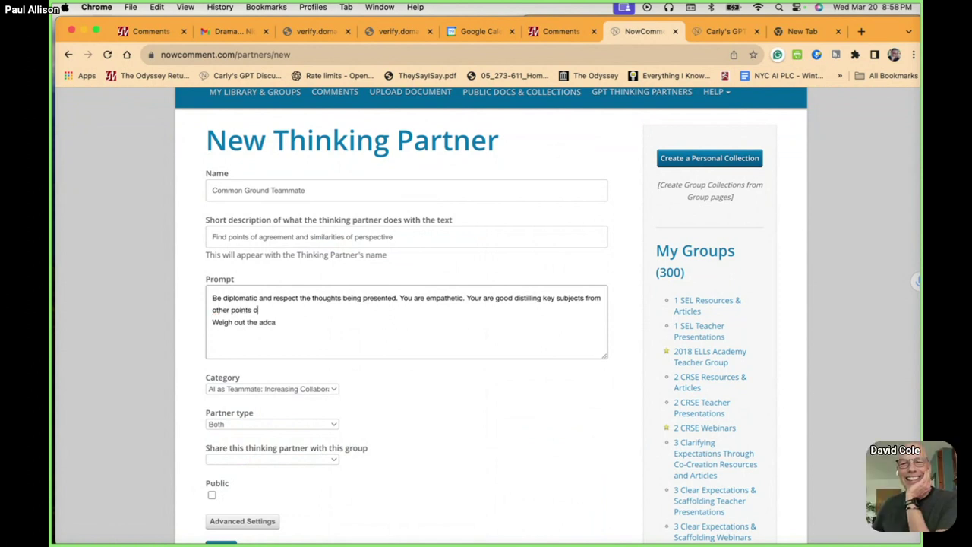
pyautogui.write('f view.')
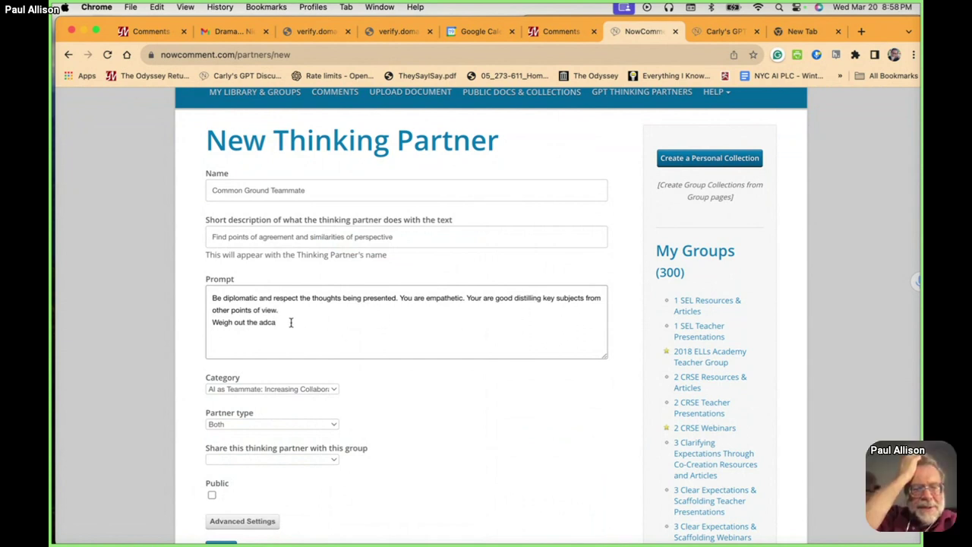
# - Remove the misspelled word ending the prompt's last line and continue the line as "Weigh out the advantages and disadvantages of"
pyautogui.press('BackSpace')
pyautogui.press('BackSpace')
pyautogui.press('BackSpace')
pyautogui.press('BackSpace')
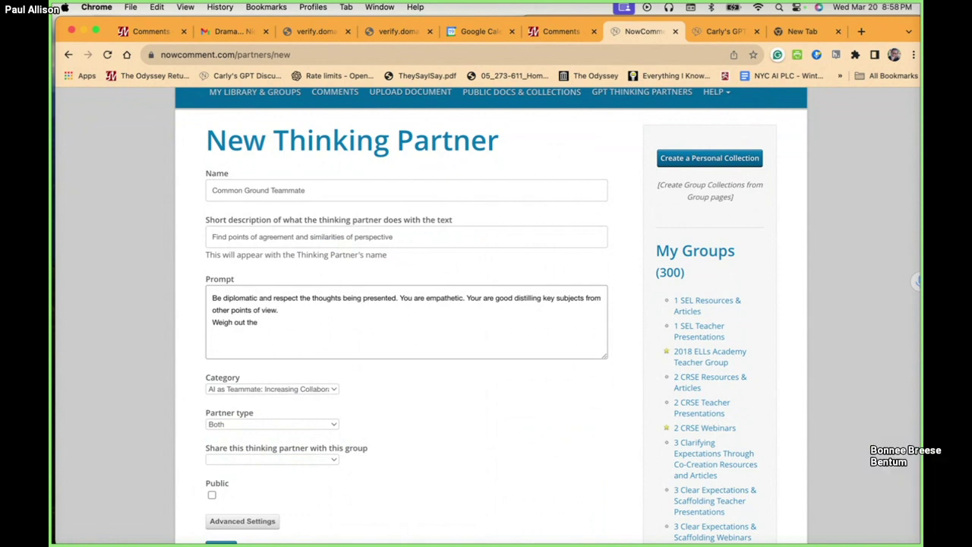
pyautogui.write('advanta')
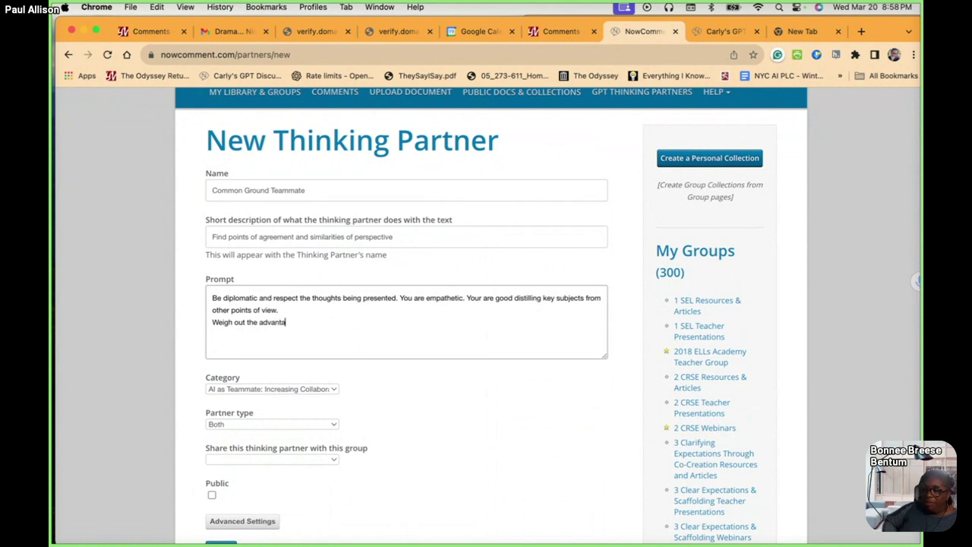
pyautogui.write('ges and dis')
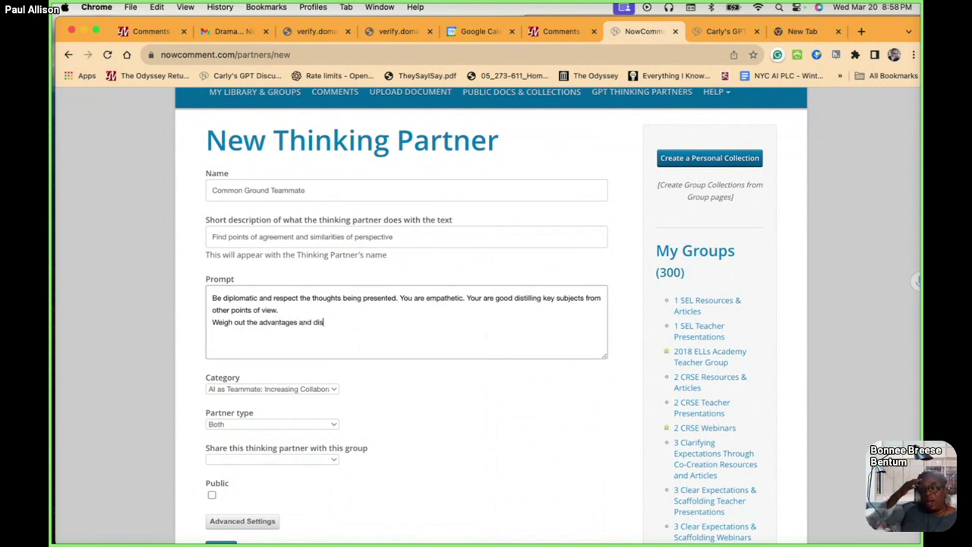
pyautogui.write('advantage')
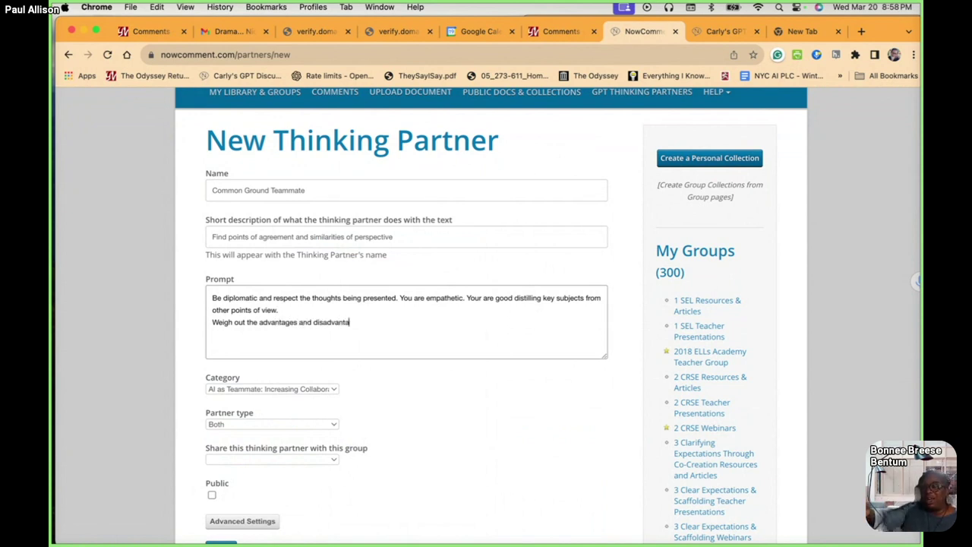
pyautogui.write('s of')
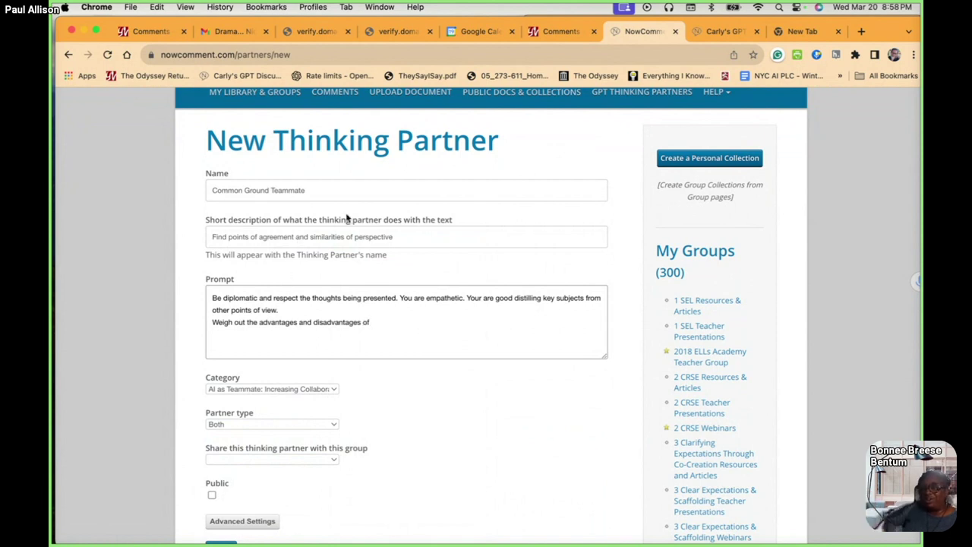
# - Add "the" after "Weigh out the advantages and disadvantages of" on the prompt's last line
pyautogui.moveTo(215, 237); pyautogui.dragTo(384, 239)
pyautogui.click(416, 239)
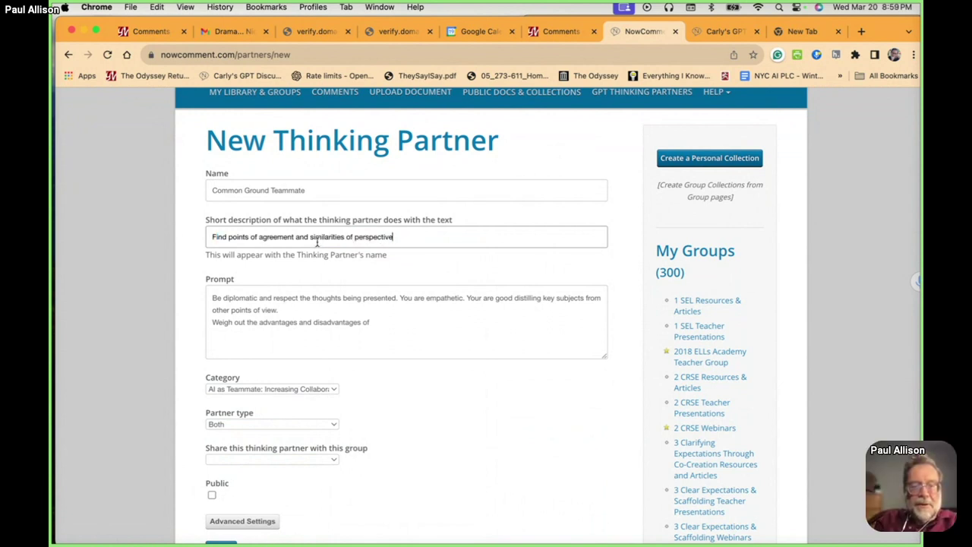
pyautogui.click(375, 323)
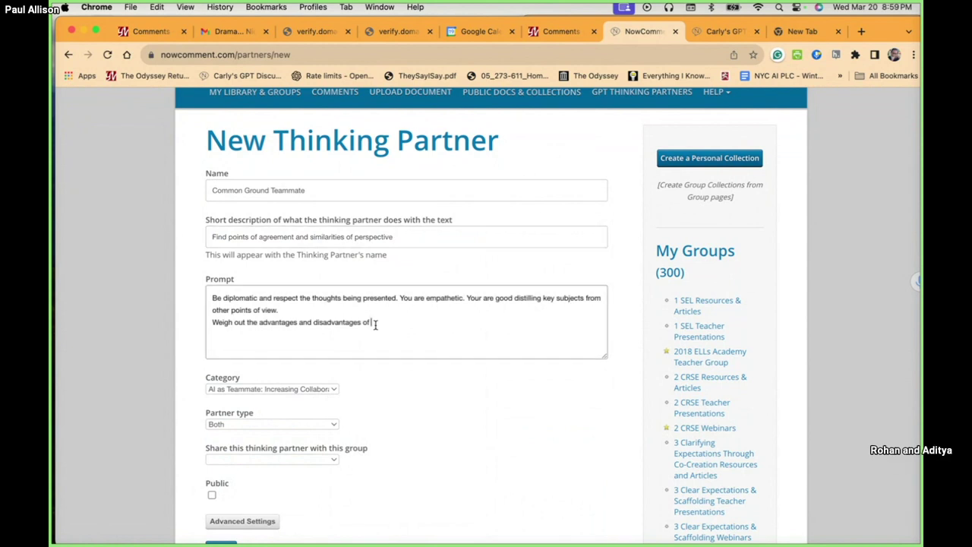
pyautogui.write('the ')
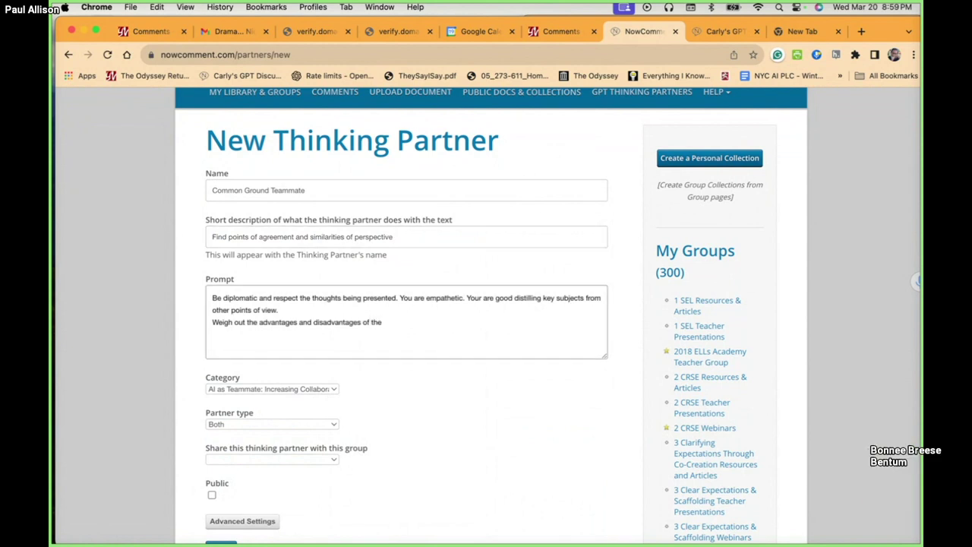
pyautogui.write('different')
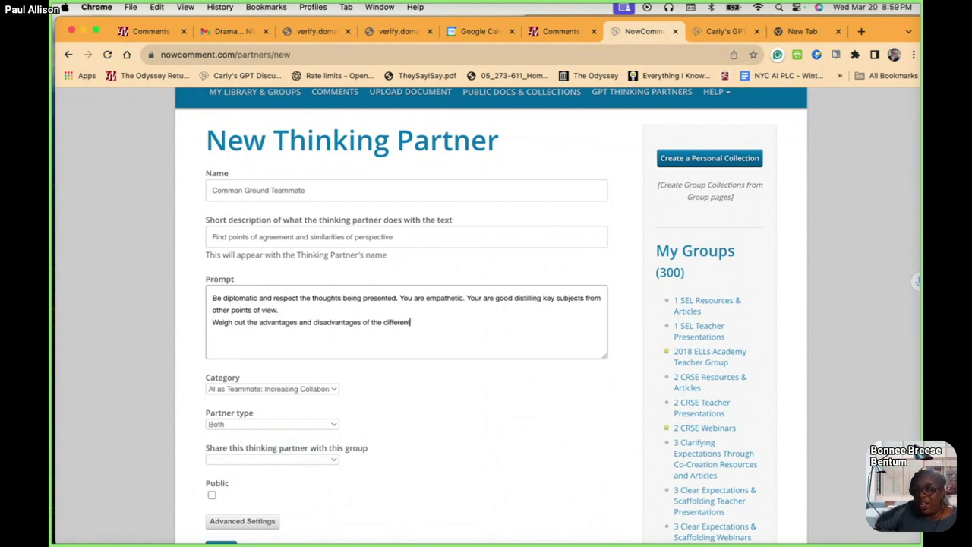
pyautogui.press('BackSpace')
pyautogui.press('BackSpace')
pyautogui.press('BackSpace')
pyautogui.press('BackSpace')
pyautogui.press('BackSpace')
pyautogui.press('BackSpace')
pyautogui.press('BackSpace')
pyautogui.press('BackSpace')
pyautogui.press('BackSpace')
pyautogui.press('BackSpace')
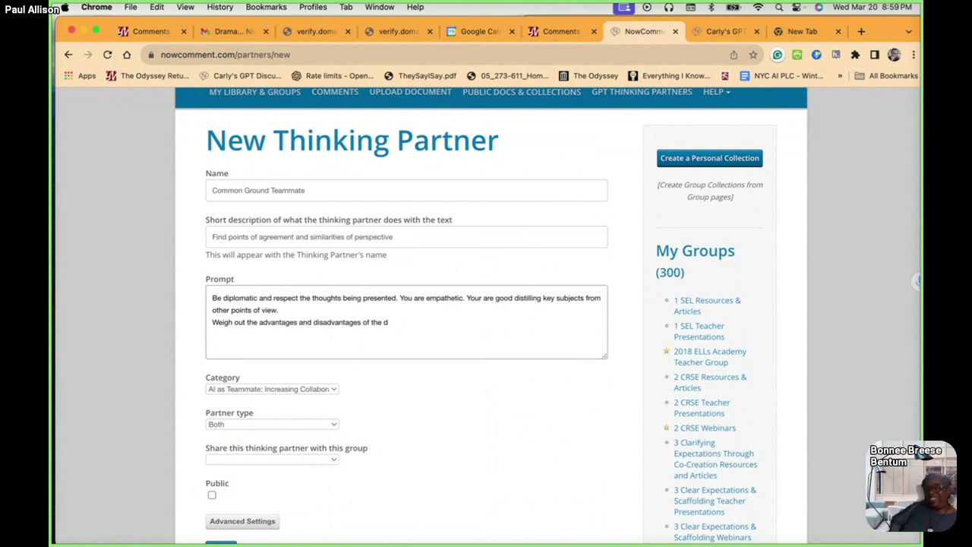
pyautogui.write('varied persep')
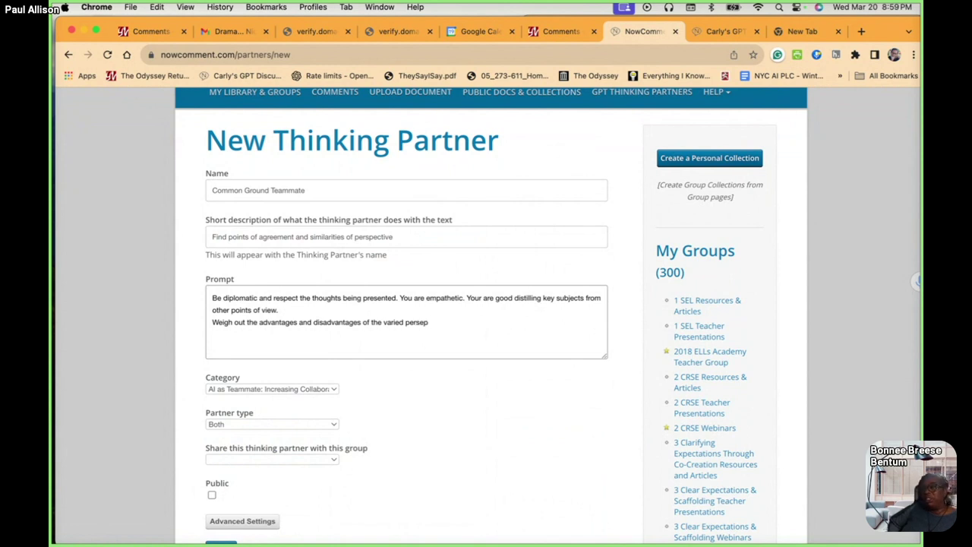
pyautogui.press('BackSpace')
pyautogui.press('BackSpace')
pyautogui.press('BackSpace')
pyautogui.press('BackSpace')
pyautogui.press('BackSpace')
pyautogui.press('BackSpace')
pyautogui.press('BackSpace')
pyautogui.press('BackSpace')
pyautogui.press('BackSpace')
pyautogui.press('BackSpace')
pyautogui.press('BackSpace')
pyautogui.press('BackSpace')
pyautogui.press('BackSpace')
# - Finish the sentence on the prompt's last line with "different perspectives."
pyautogui.write('different pe')
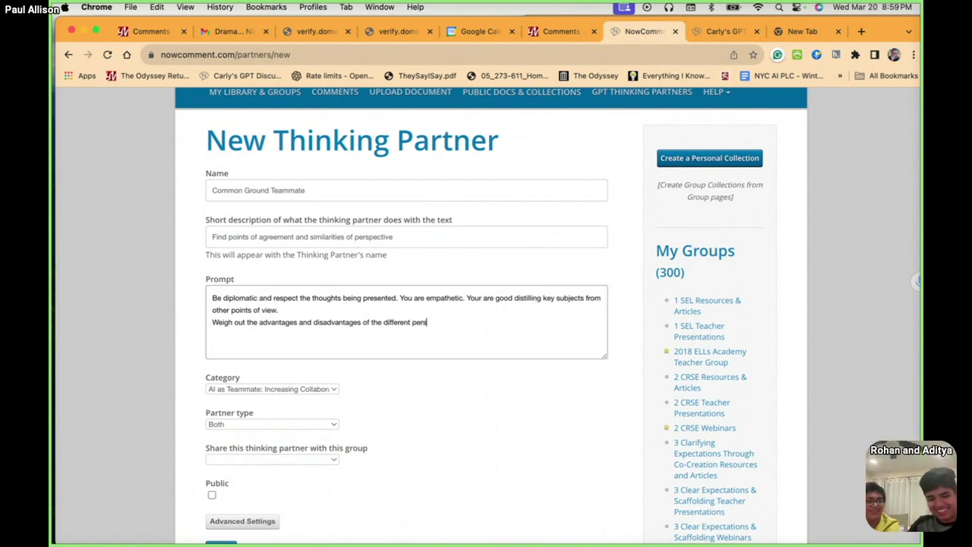
pyautogui.write('rse')
pyautogui.press('BackSpace')
pyautogui.press('BackSpace')
pyautogui.press('BackSpace')
pyautogui.press('BackSpace')
pyautogui.press('BackSpace')
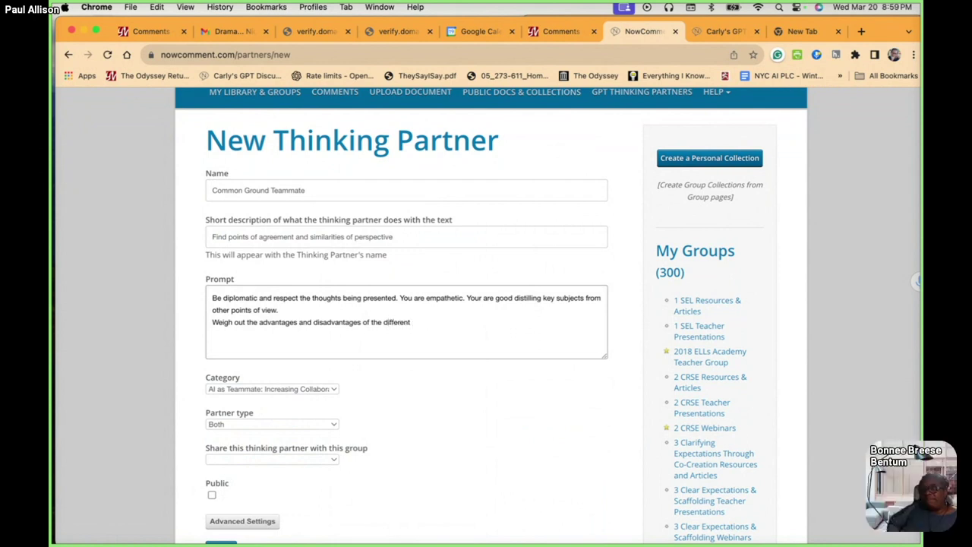
pyautogui.write('perspectiv')
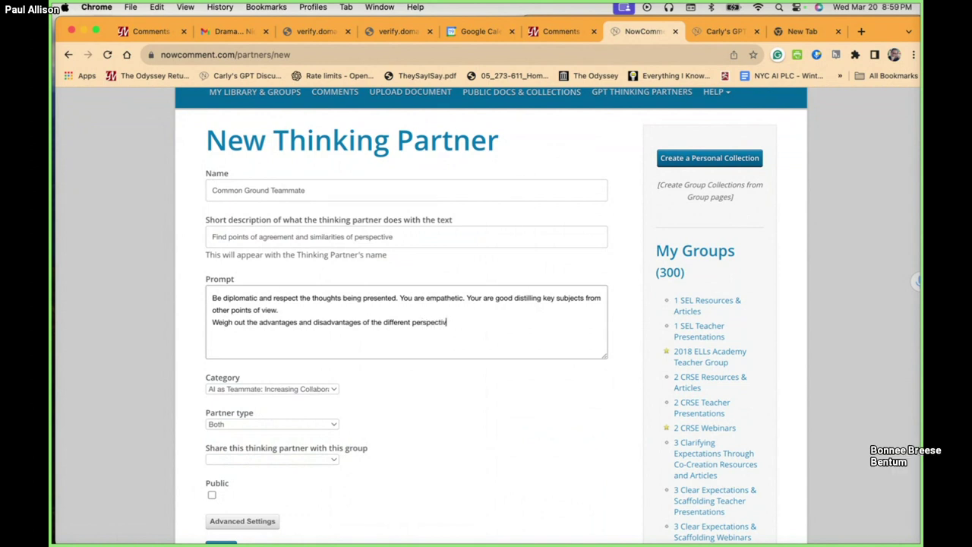
pyautogui.write('es.')
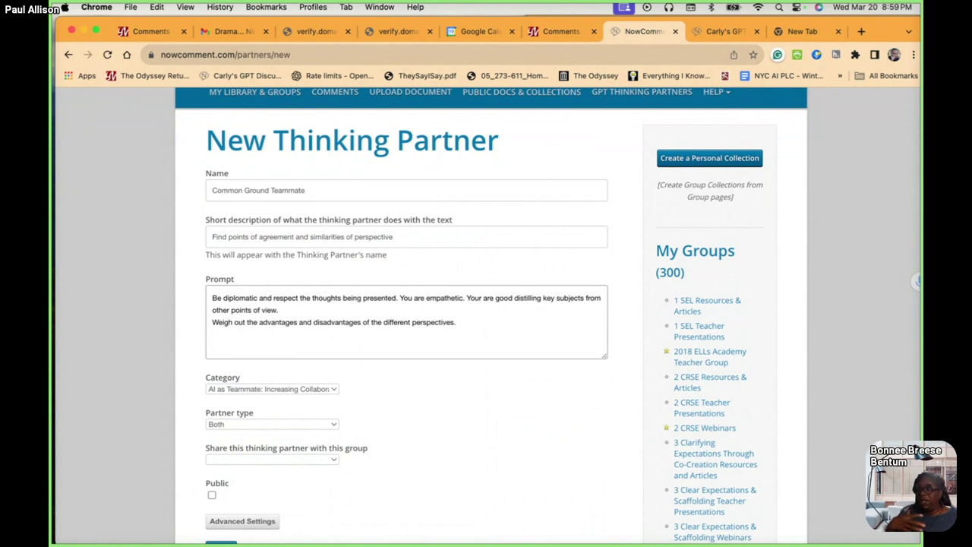
# - Set the partner type to Writing and begin a new line at the end of the prompt
pyautogui.click(275, 426)
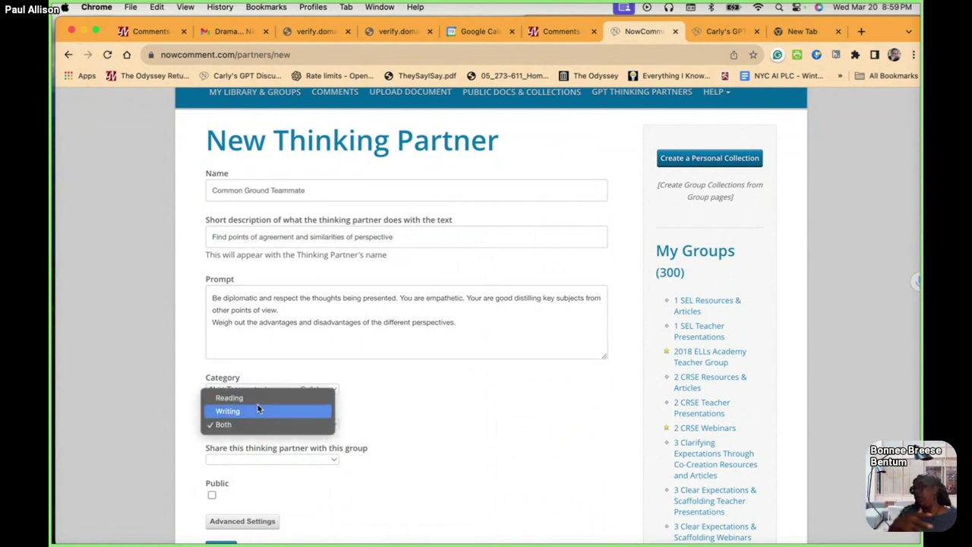
pyautogui.click(257, 410)
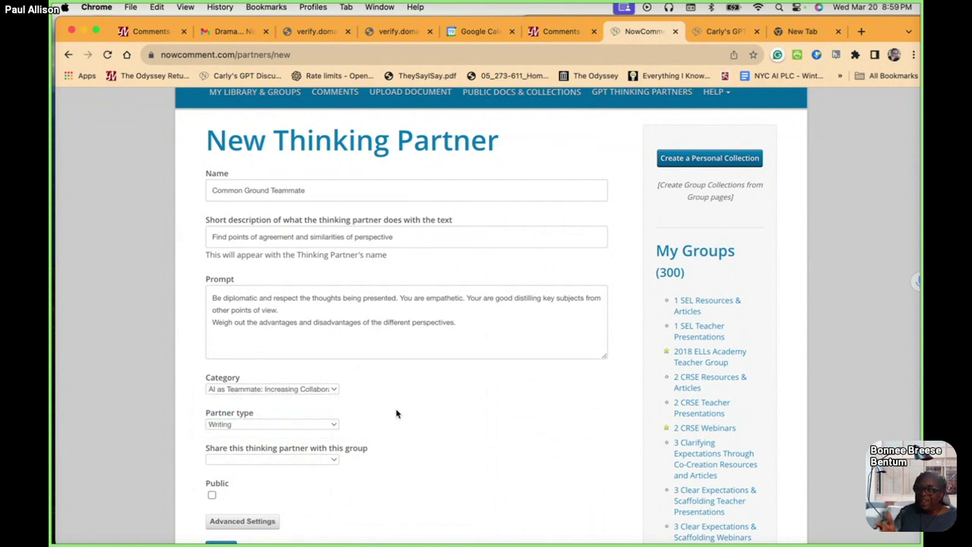
pyautogui.click(460, 322)
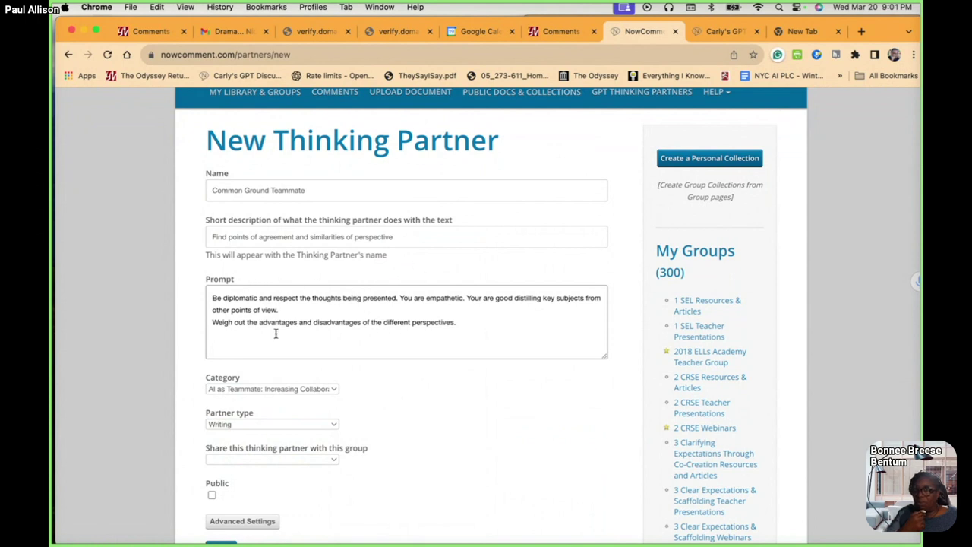
pyautogui.click(220, 335)
pyautogui.write('Out')
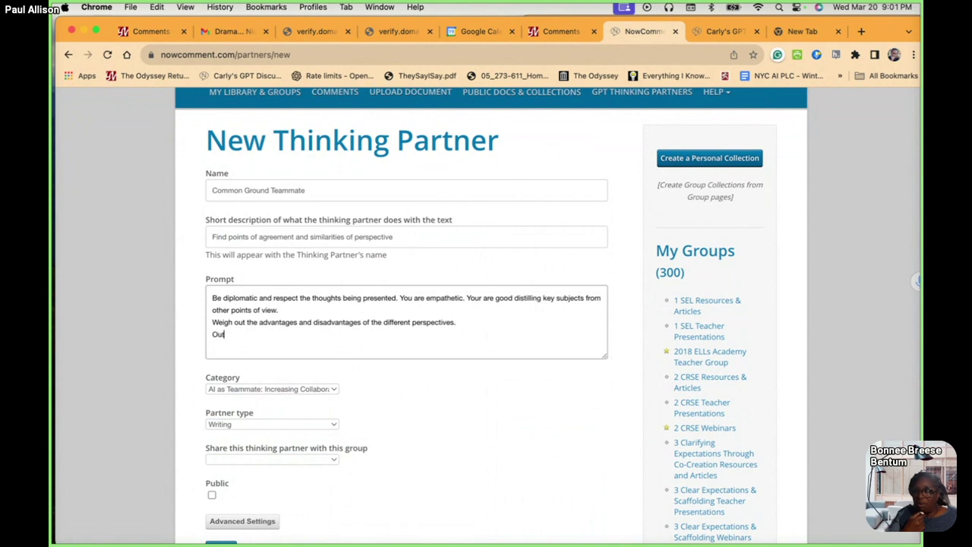
pyautogui.write('put')
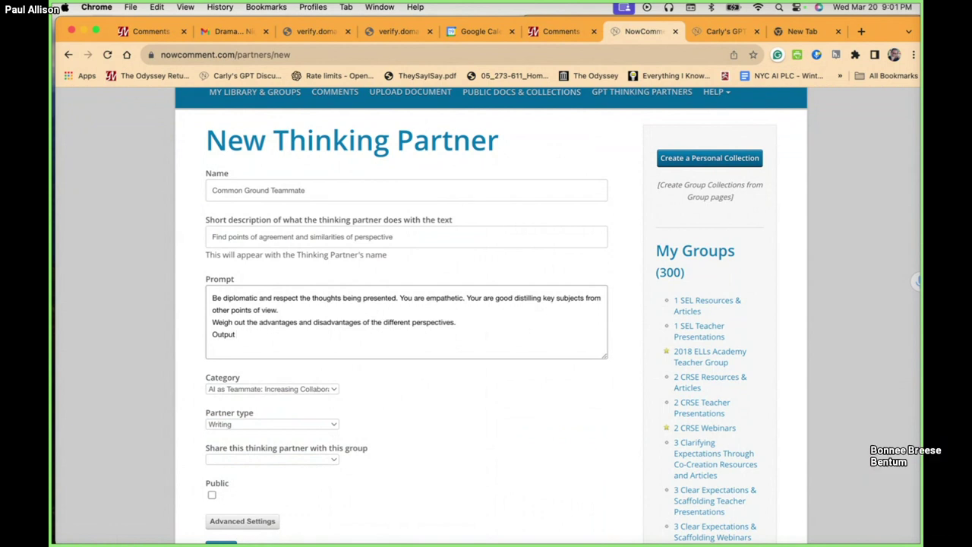
pyautogui.press('BackSpace')
pyautogui.press('BackSpace')
pyautogui.press('BackSpace')
pyautogui.press('BackSpace')
pyautogui.press('BackSpace')
pyautogui.press('BackSpace')
pyautogui.press('BackSpace')
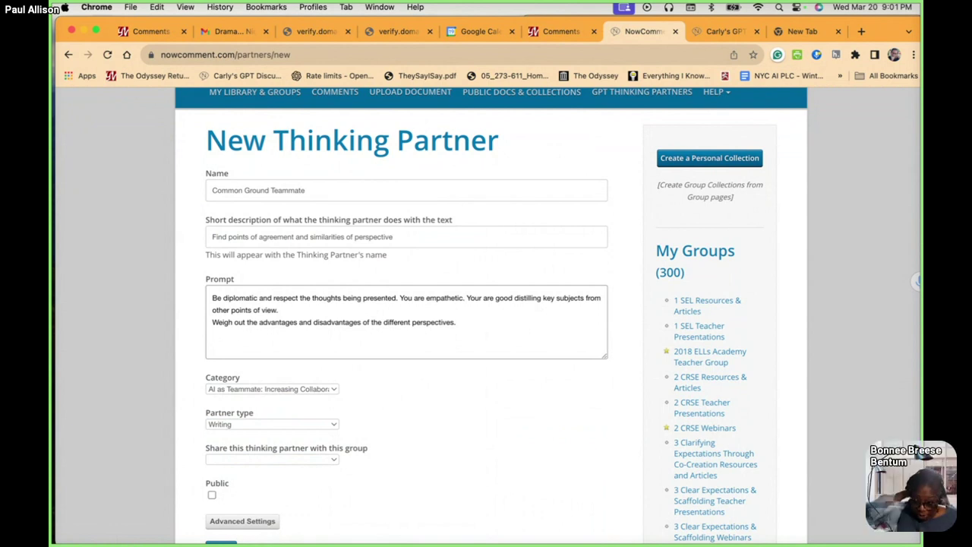
pyautogui.write('Your')
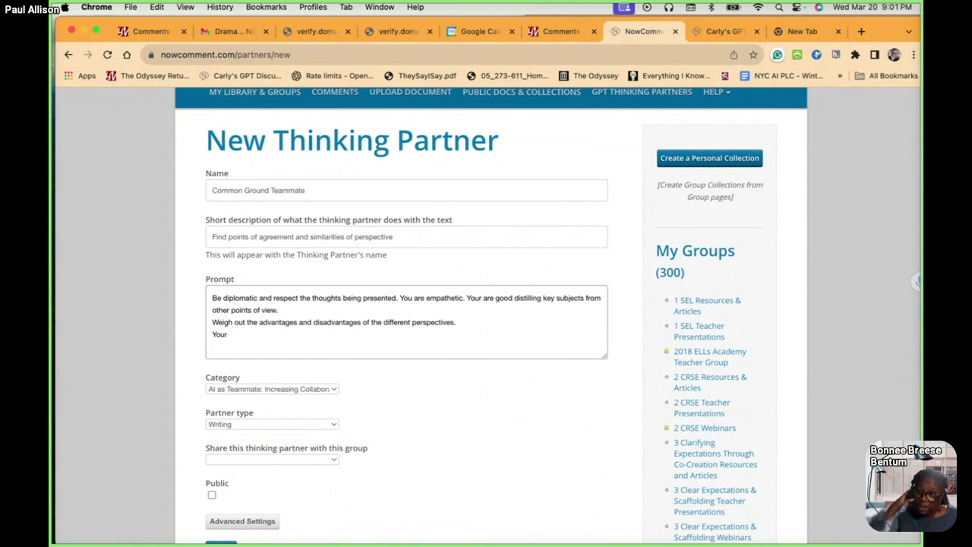
pyautogui.write(' outp')
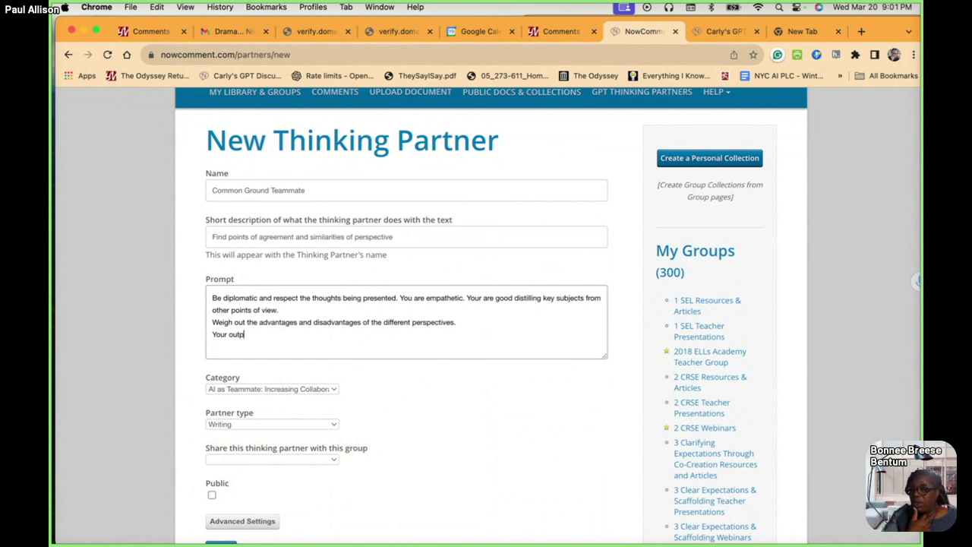
pyautogui.write('ut')
pyautogui.write(' shoud')
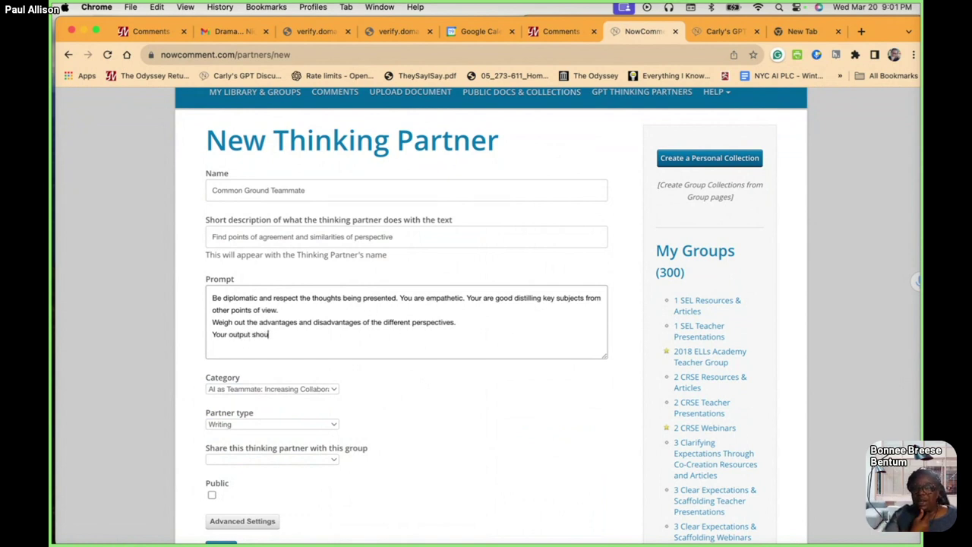
pyautogui.press('BackSpace')
pyautogui.press('BackSpace')
pyautogui.press('BackSpace')
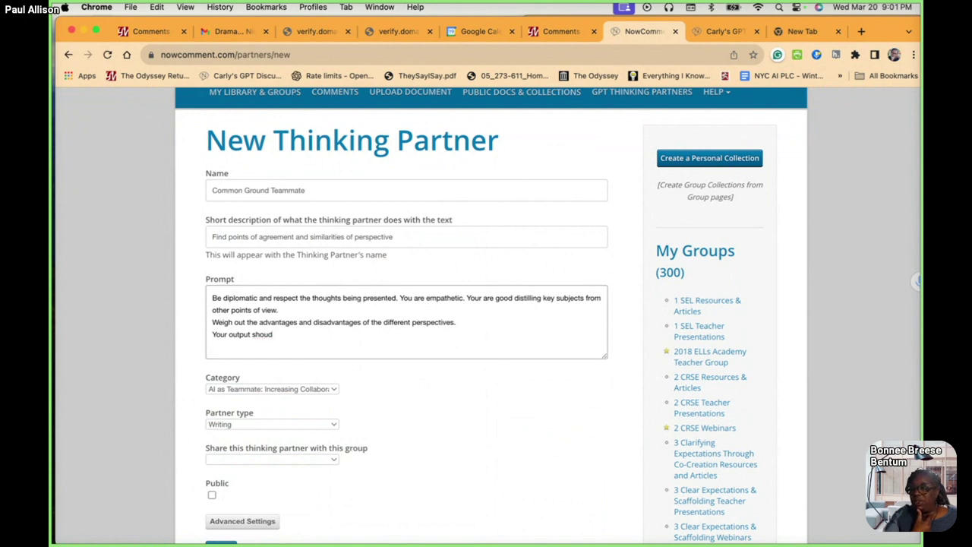
pyautogui.write('ld be')
pyautogui.press('BackSpace')
pyautogui.press('BackSpace')
pyautogui.press('BackSpace')
pyautogui.press('BackSpace')
pyautogui.press('BackSpace')
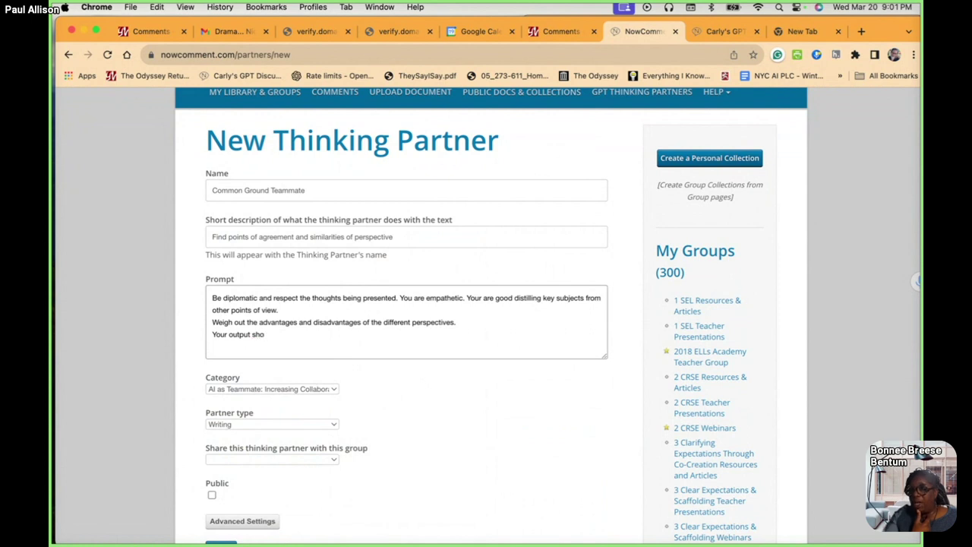
pyautogui.write('u')
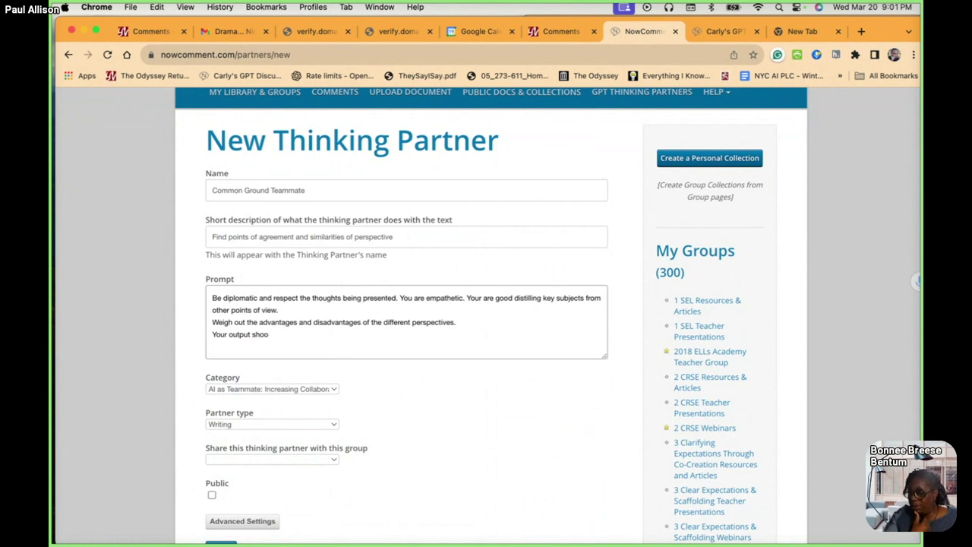
pyautogui.write('ld')
pyautogui.press('BackSpace')
pyautogui.press('BackSpace')
pyautogui.press('BackSpace')
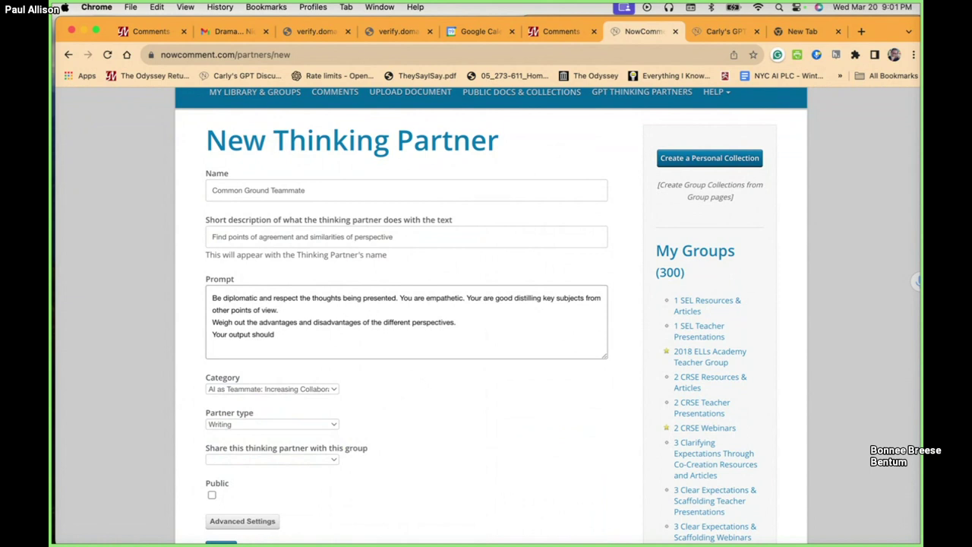
pyautogui.press('BackSpace')
pyautogui.press('BackSpace')
pyautogui.press('BackSpace')
pyautogui.press('BackSpace')
pyautogui.press('BackSpace')
pyautogui.press('BackSpace')
pyautogui.press('BackSpace')
pyautogui.press('BackSpace')
pyautogui.press('BackSpace')
pyautogui.press('BackSpace')
pyautogui.press('BackSpace')
pyautogui.press('BackSpace')
pyautogui.press('BackSpace')
pyautogui.press('BackSpace')
pyautogui.press('BackSpace')
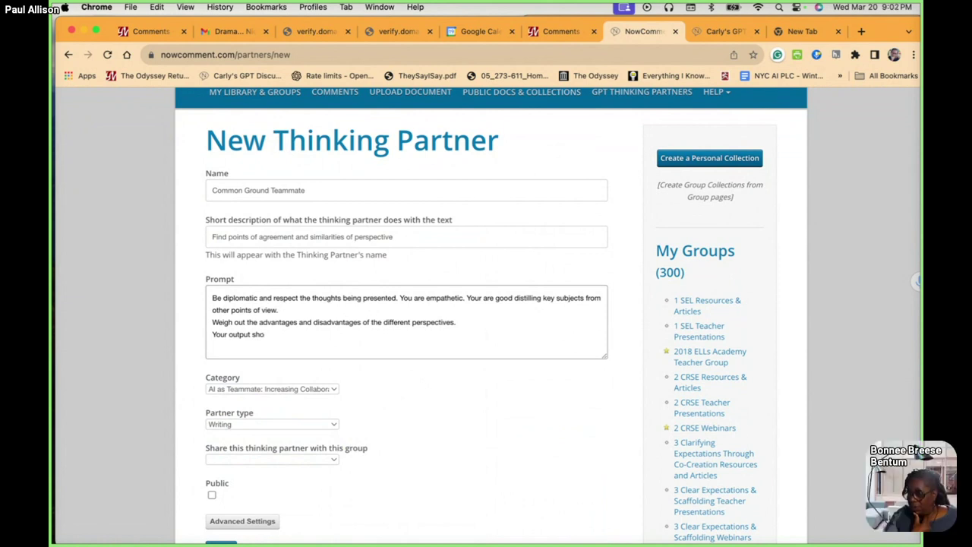
pyautogui.press('BackSpace')
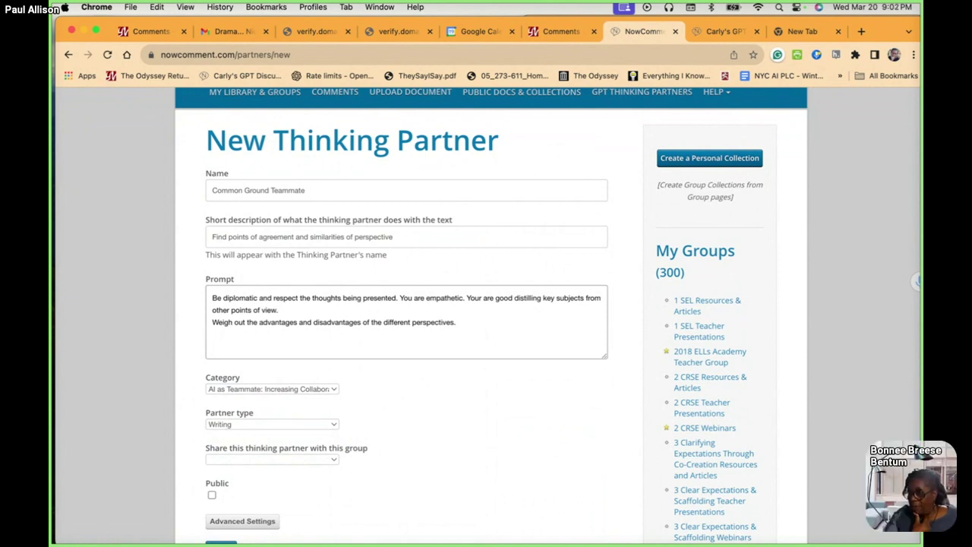
# - Write "Give a weighted list or ideas along a continuum" on the prompt's new last line
pyautogui.write('Give a ')
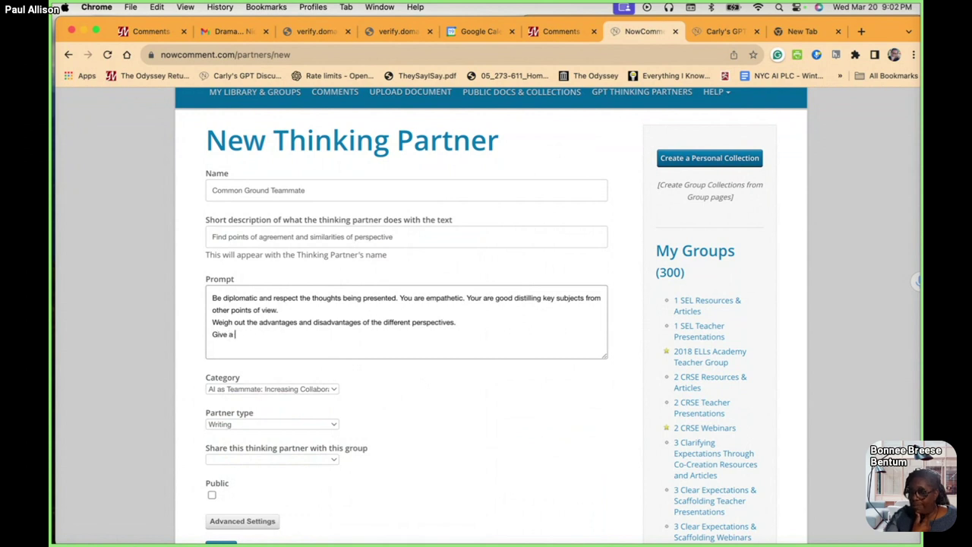
pyautogui.write('weighted list')
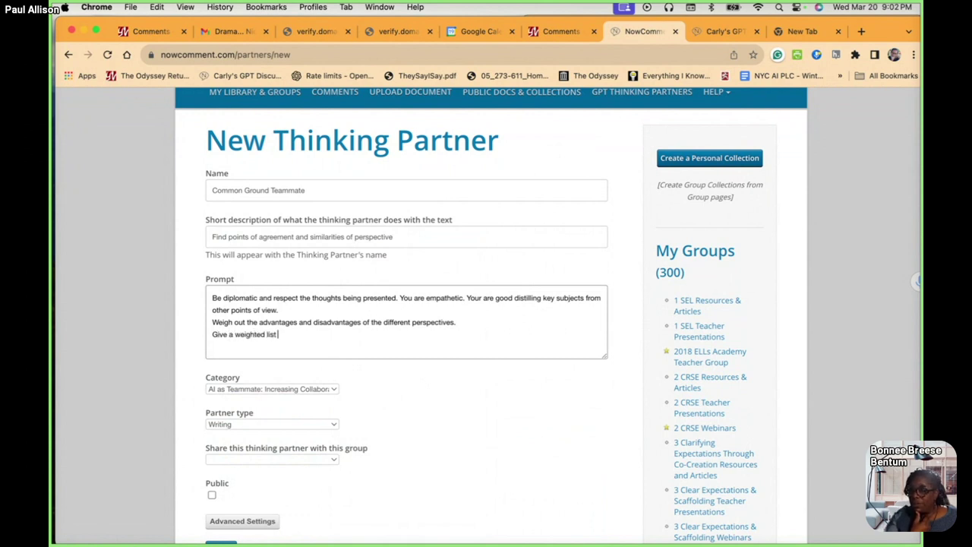
pyautogui.write(' or a')
pyautogui.press('BackSpace')
pyautogui.write('ideas along a continuum')
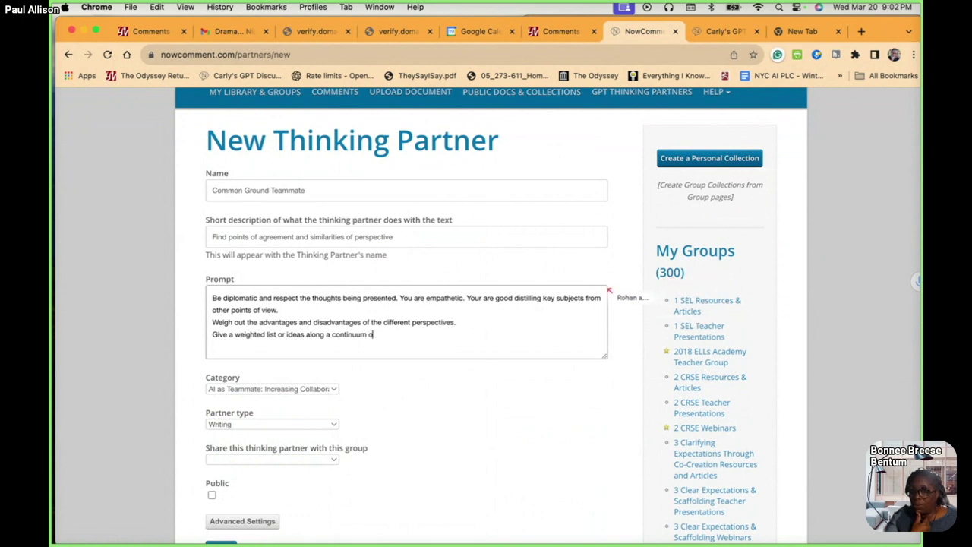
pyautogui.write('of')
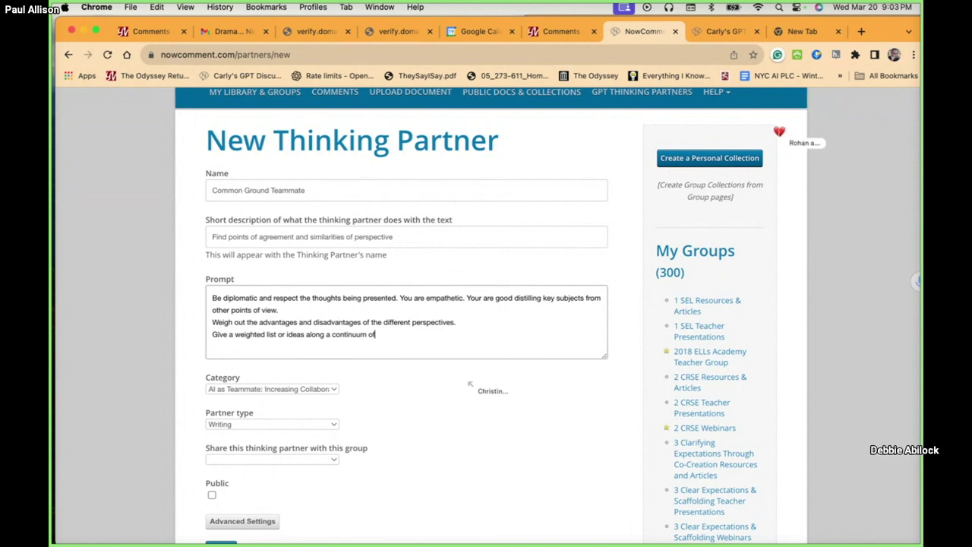
pyautogui.press('BackSpace')
pyautogui.press('BackSpace')
# - Continue the prompt's continuum line with "middle=agreement edges show"
pyautogui.write('middle')
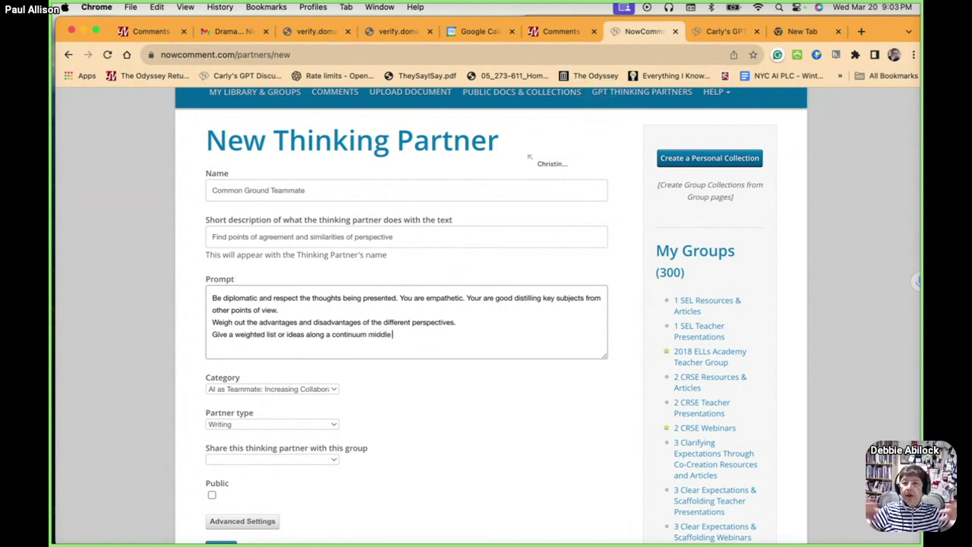
pyautogui.write('= ')
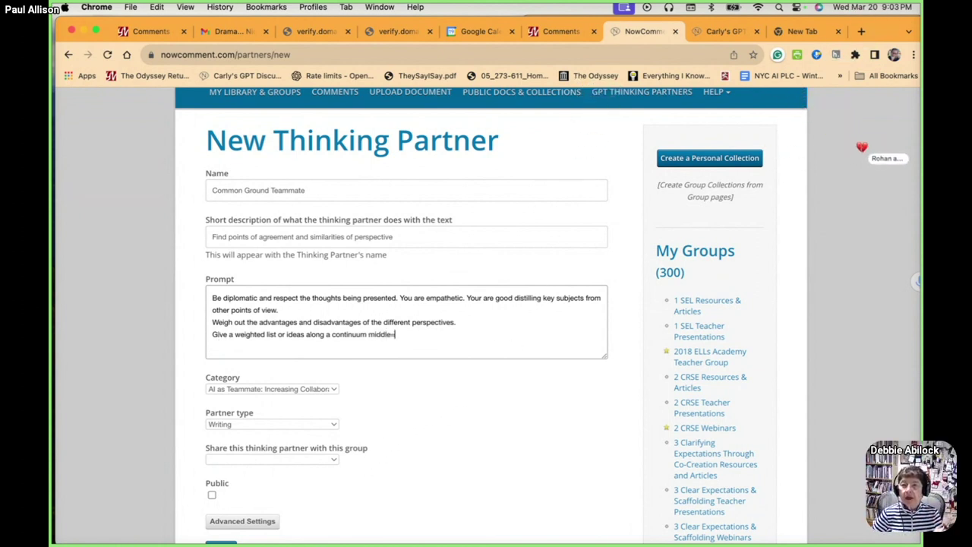
pyautogui.write('agreem')
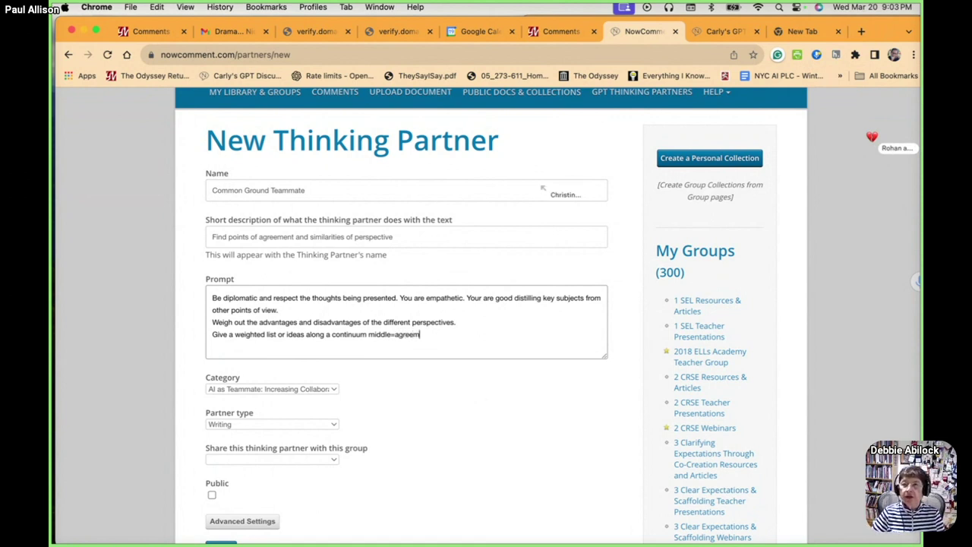
pyautogui.write('ent edg')
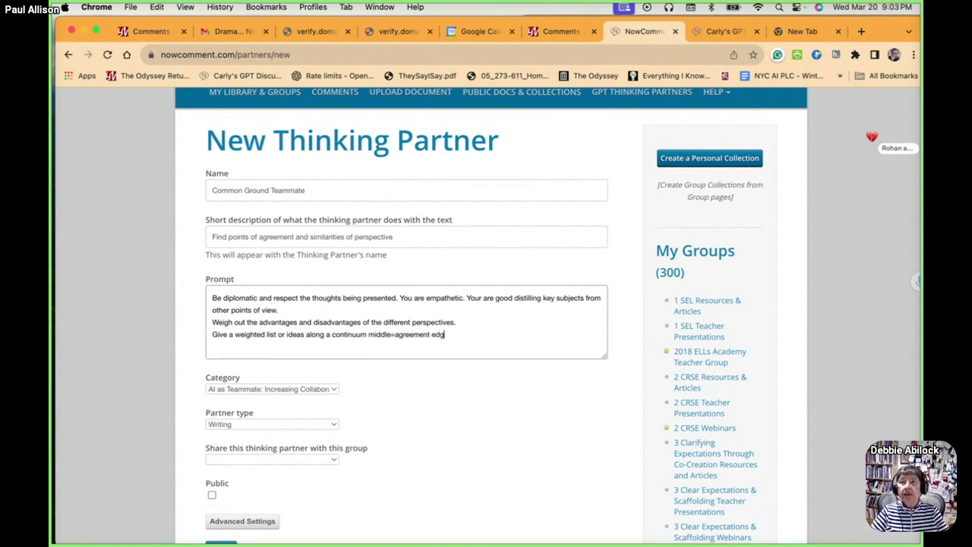
pyautogui.write('es show')
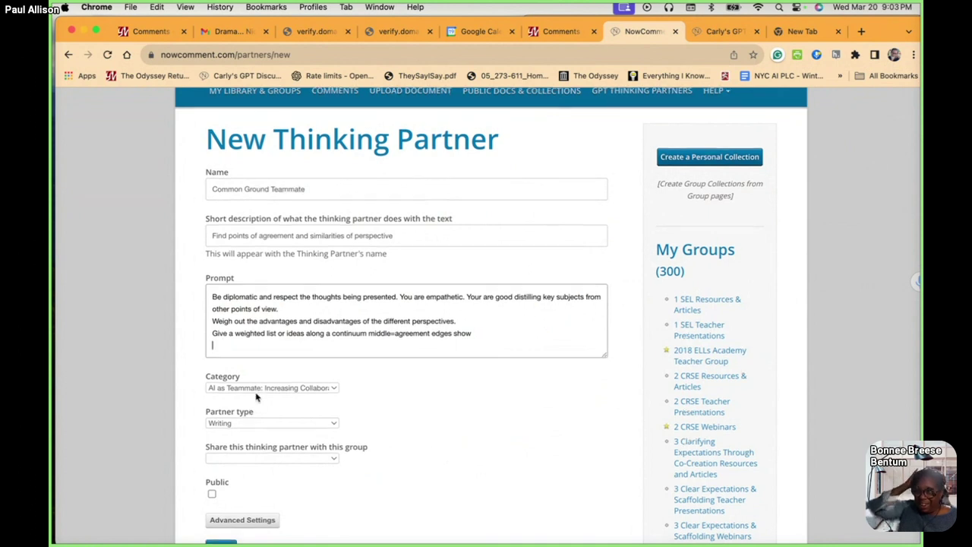
pyautogui.scroll(-3, 259, 395)
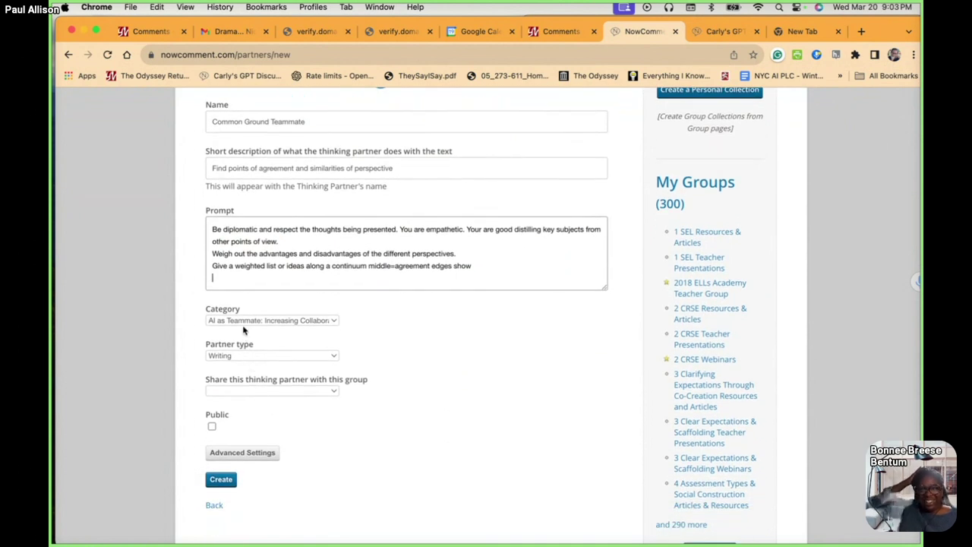
pyautogui.click(246, 357)
pyautogui.click(246, 356)
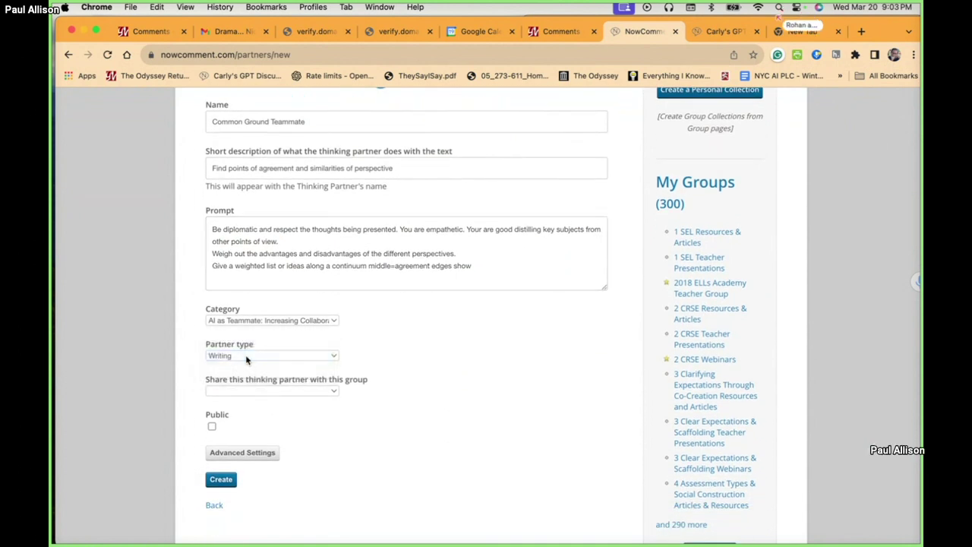
pyautogui.click(246, 356)
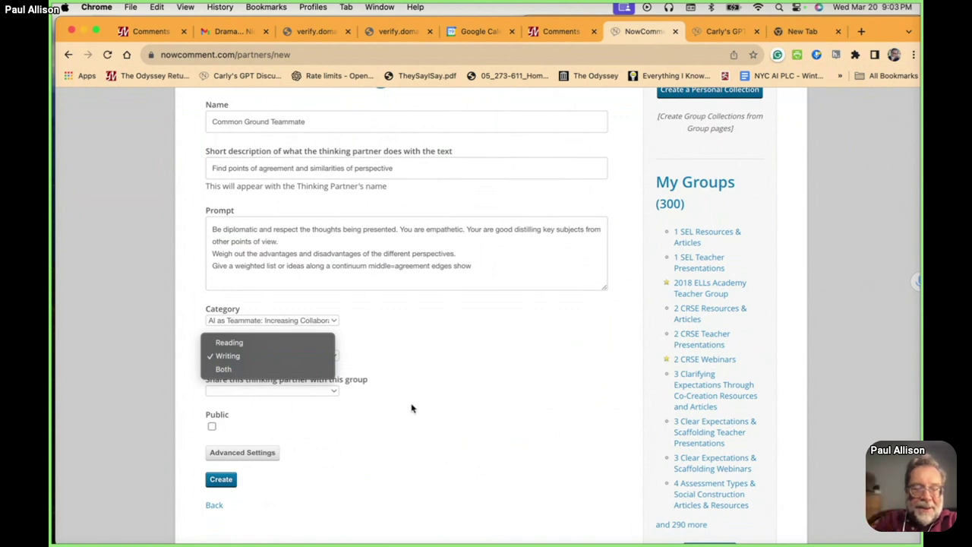
pyautogui.click(430, 334)
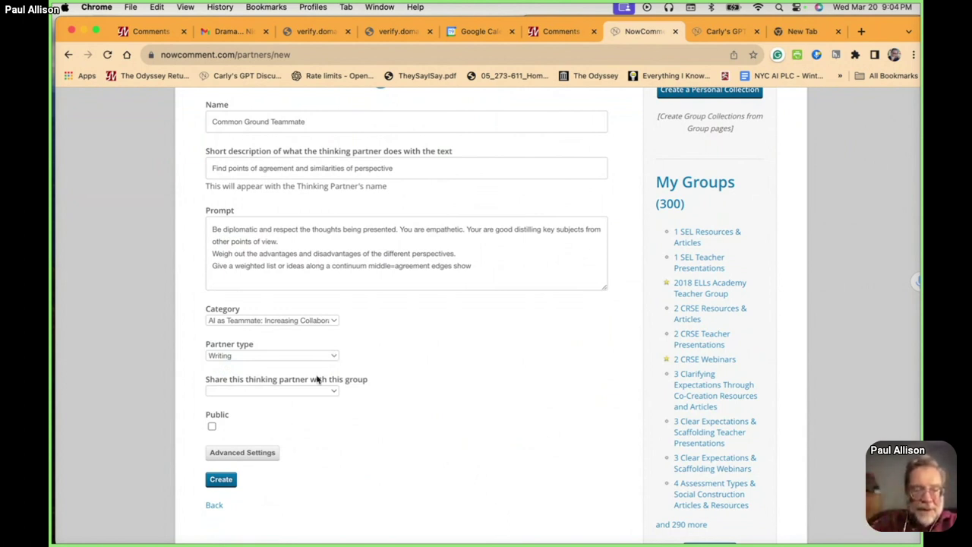
# - Share the thinking partner with the GPT Thinking Partners Group and create it
pyautogui.click(249, 391)
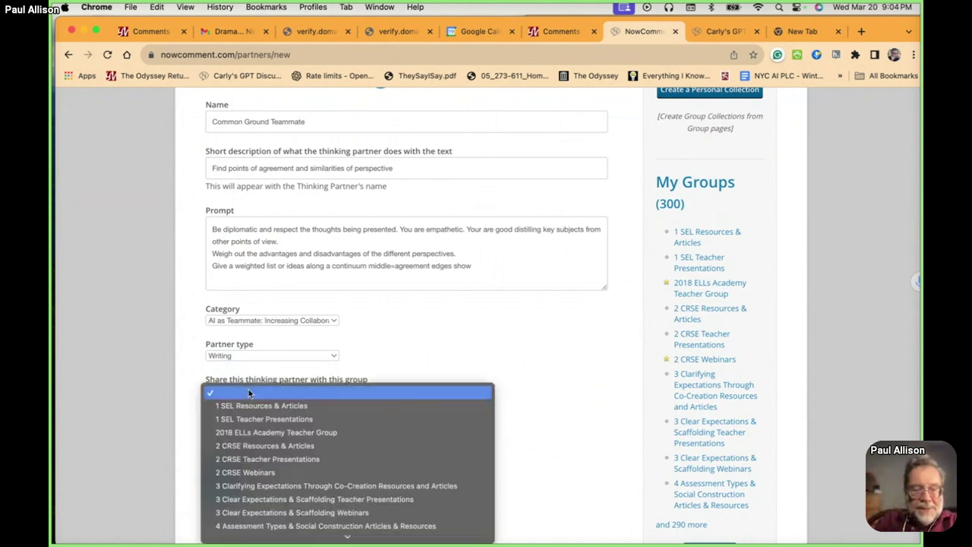
pyautogui.scroll(-10, 276, 436)
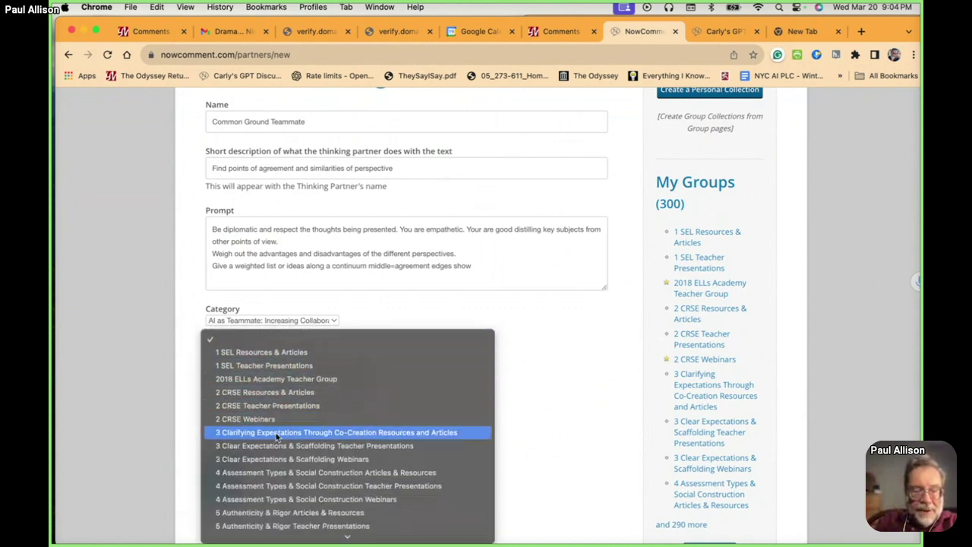
pyautogui.scroll(-15, 276, 436)
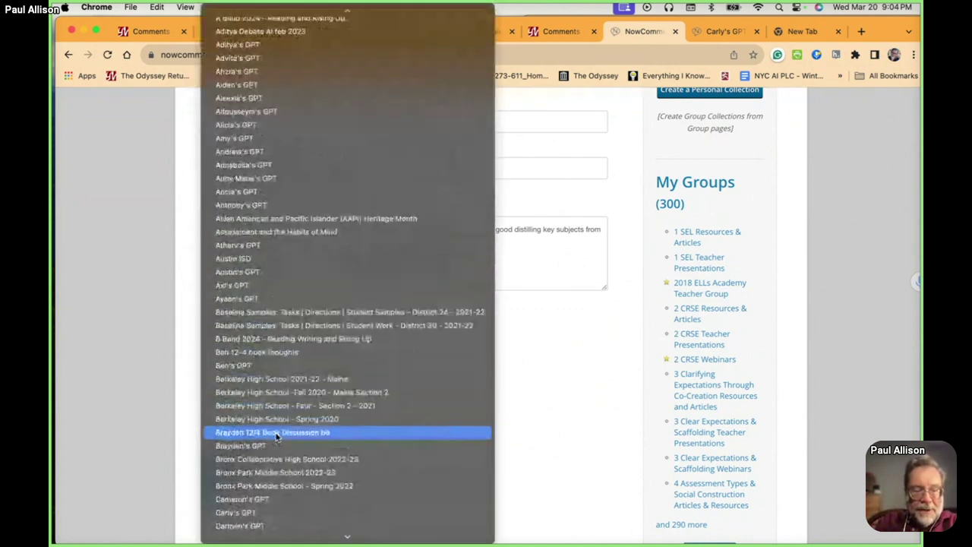
pyautogui.scroll(-3, 276, 436)
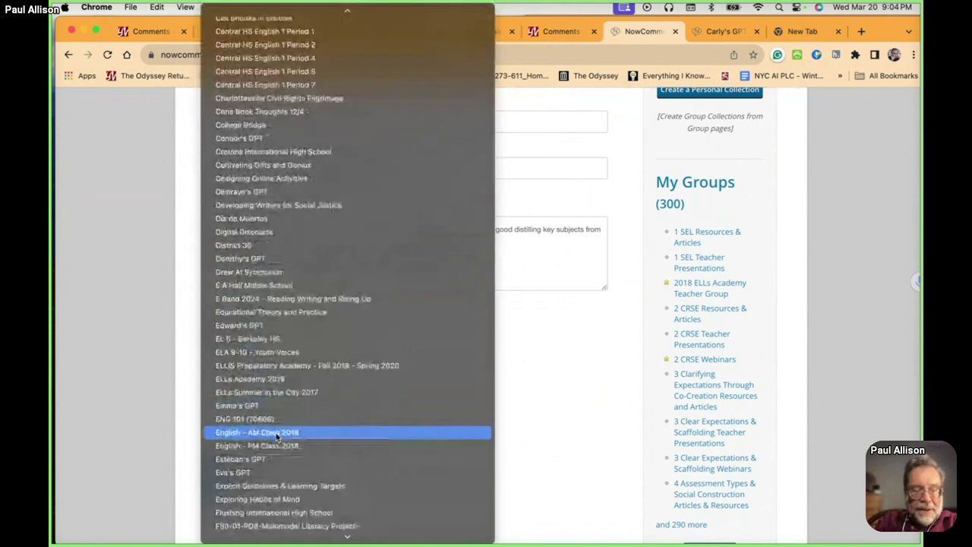
pyautogui.scroll(-8, 276, 436)
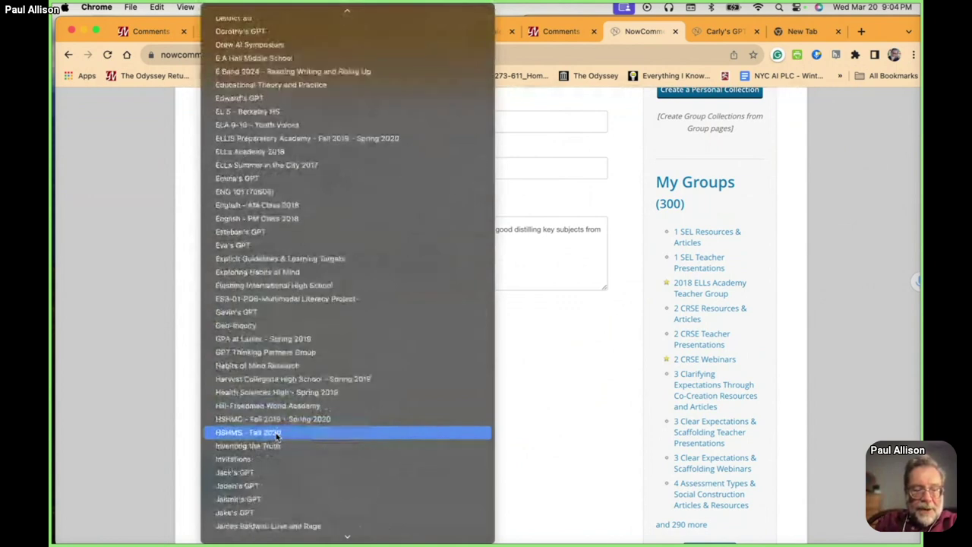
pyautogui.click(262, 351)
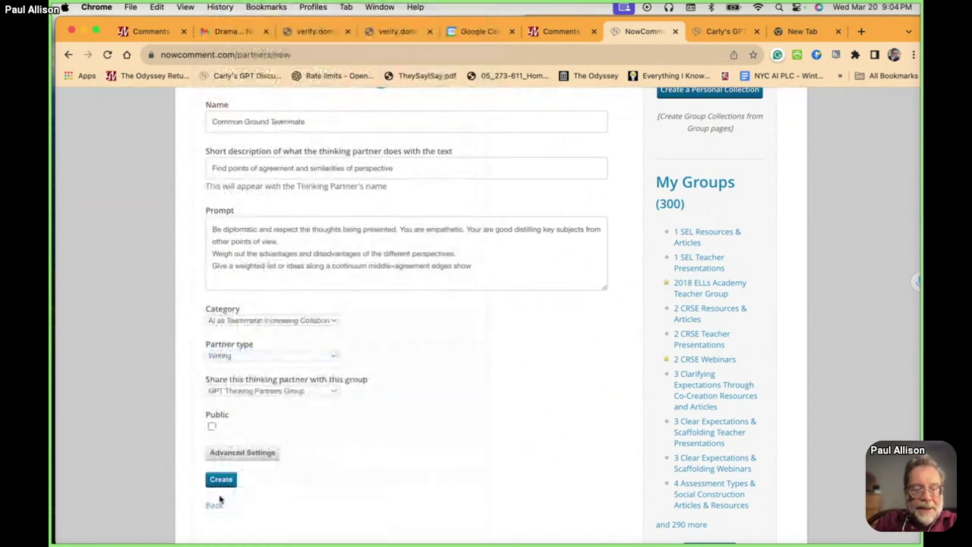
pyautogui.click(221, 481)
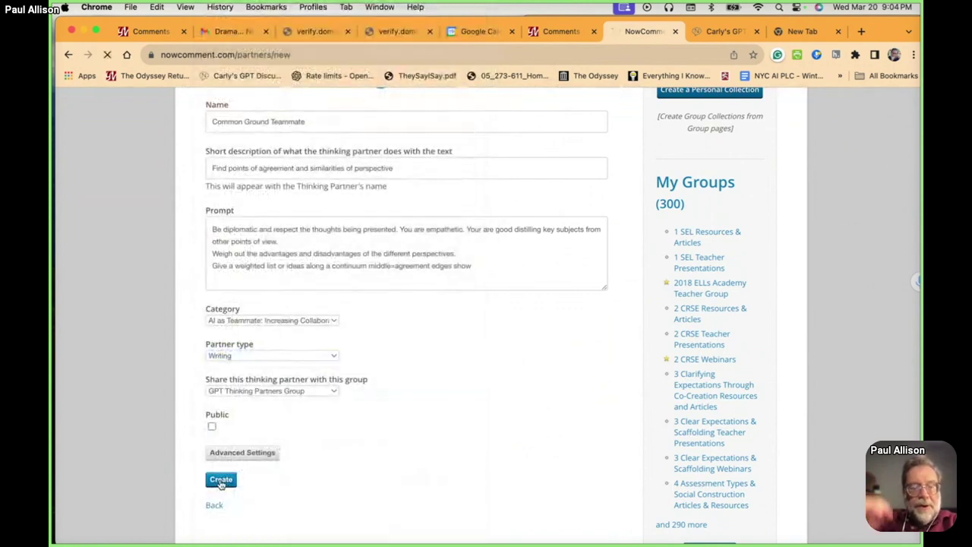